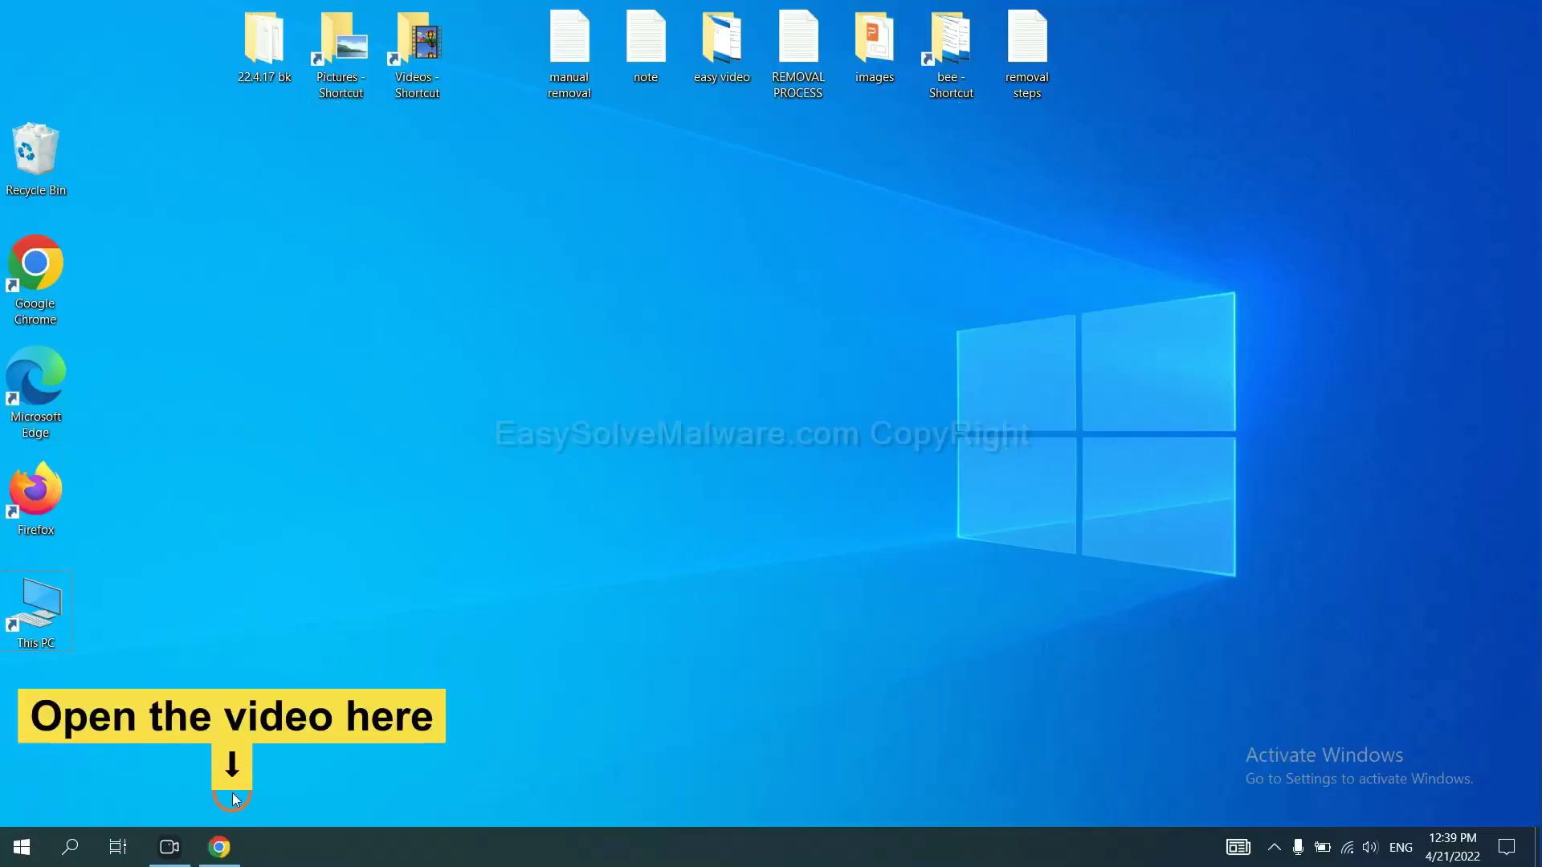
# Step: Download SpyHunter for Windows from the easysolvemalware guide tab in Chrome
pyautogui.click(234, 847)
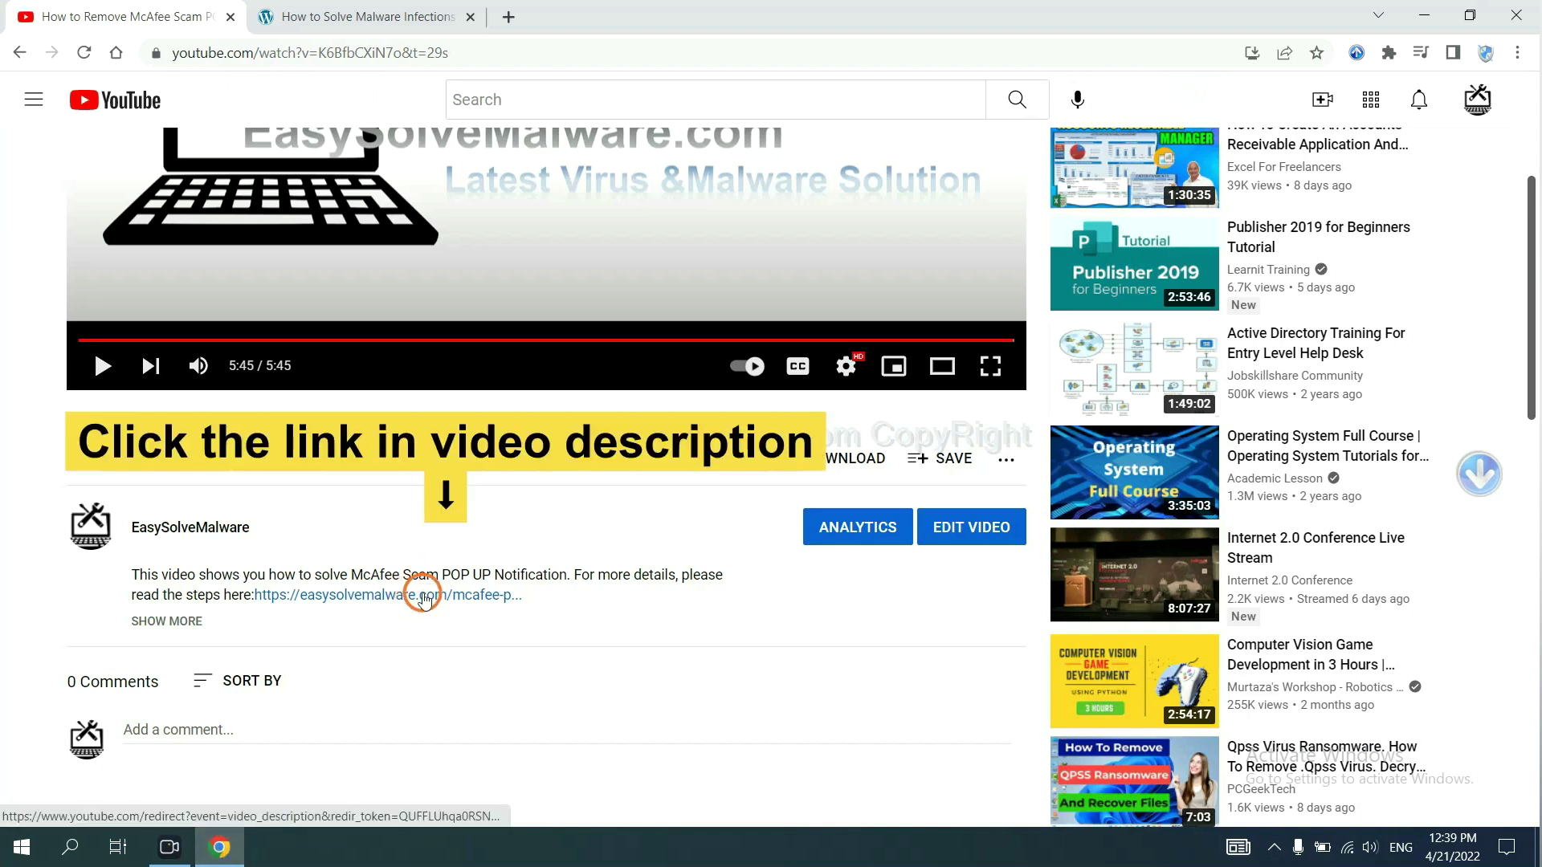
pyautogui.click(395, 14)
pyautogui.click(1532, 412)
pyautogui.scroll(-3, 1533, 413)
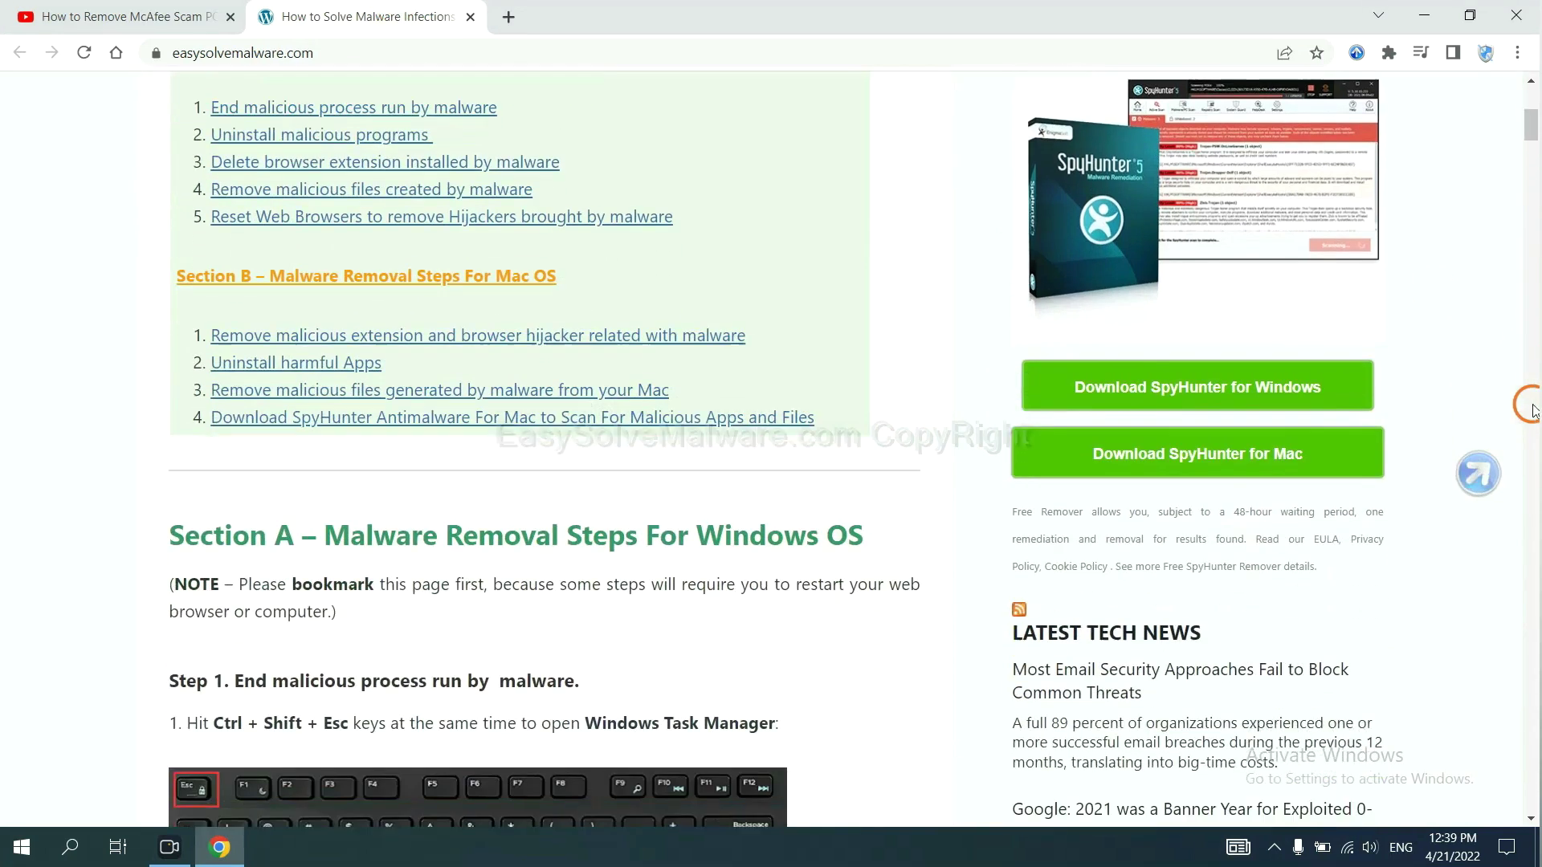
pyautogui.click(1309, 383)
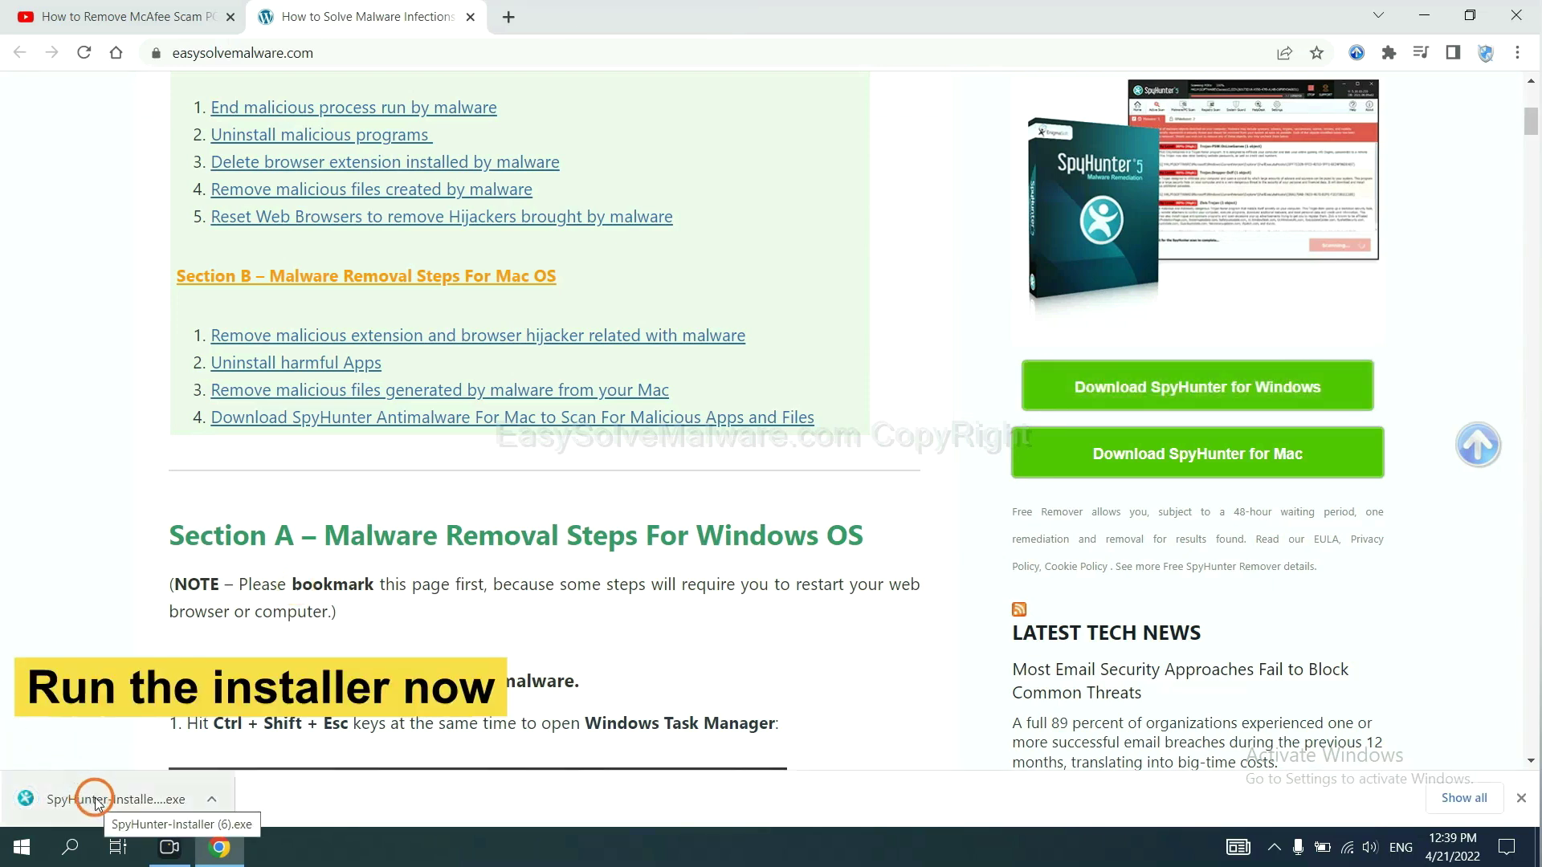
# Step: Launch the downloaded installer and install SpyHunter 5 in English with the EULA accepted
pyautogui.click(95, 803)
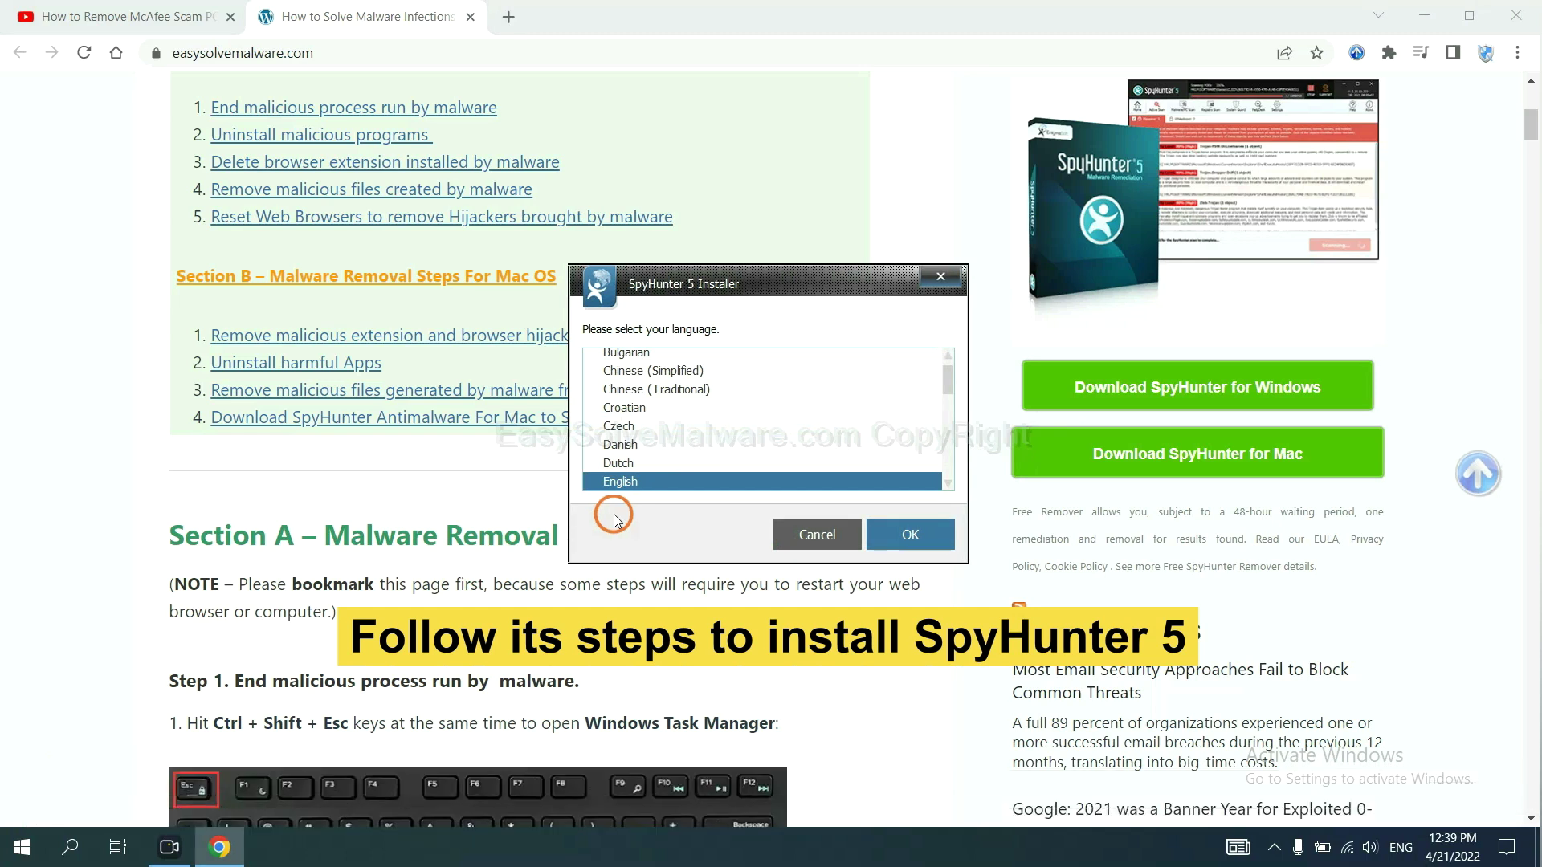
pyautogui.click(890, 530)
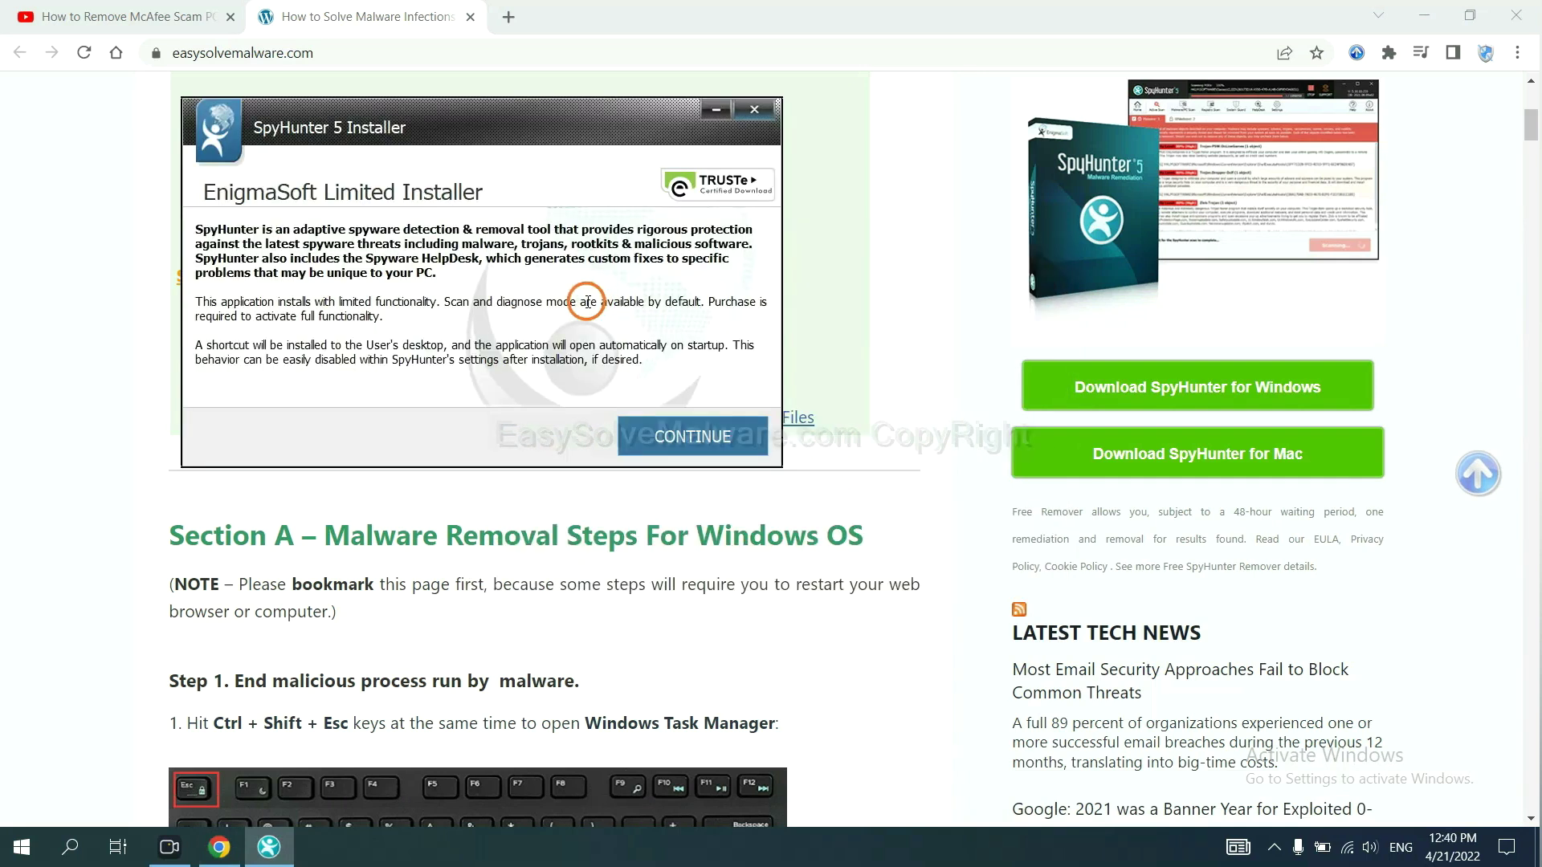
pyautogui.click(656, 441)
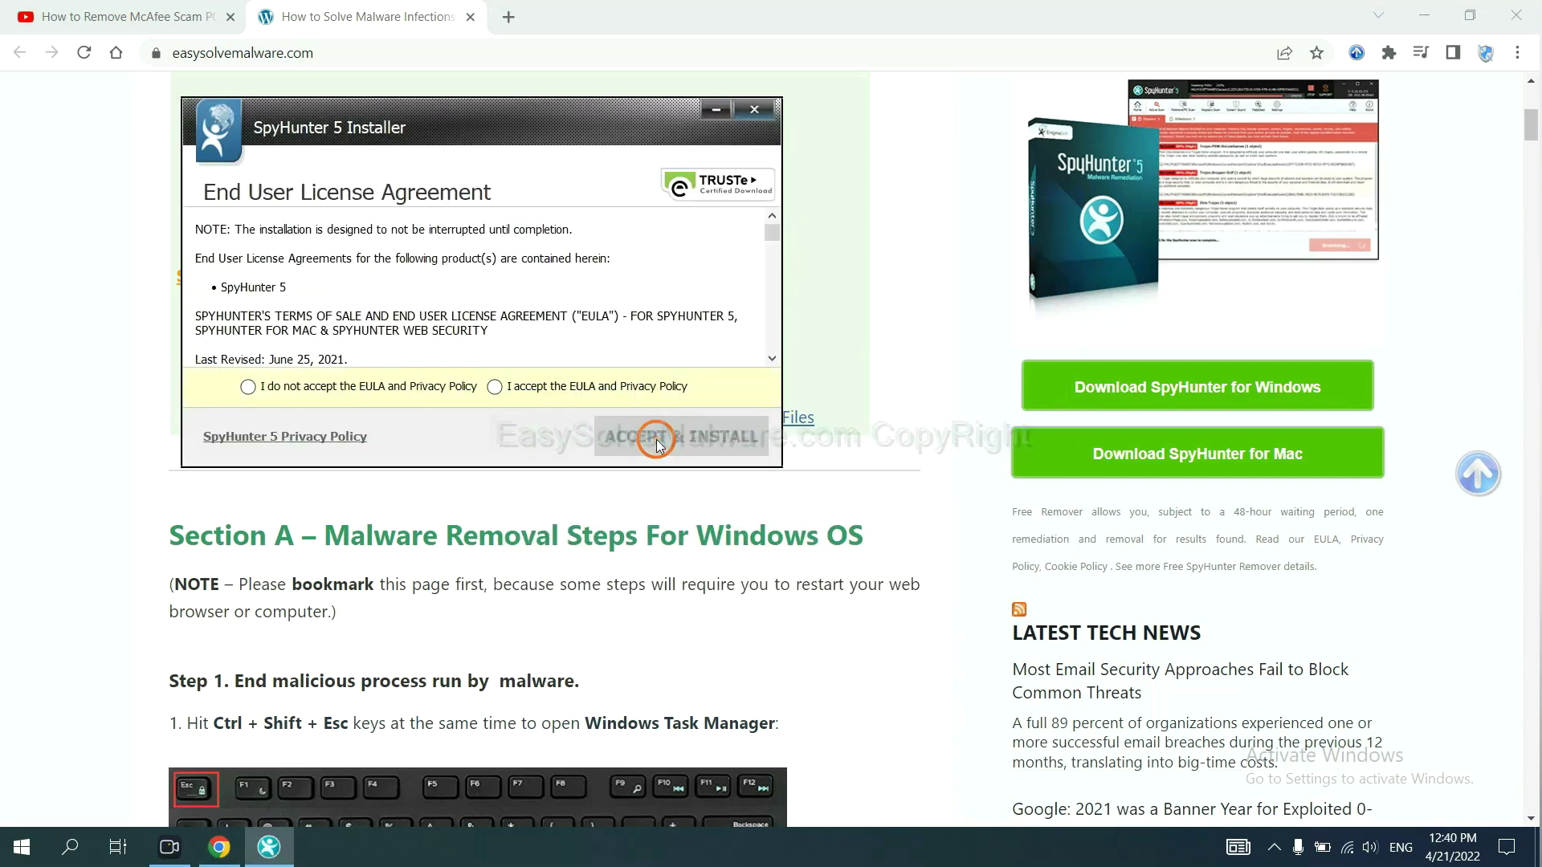
pyautogui.click(493, 386)
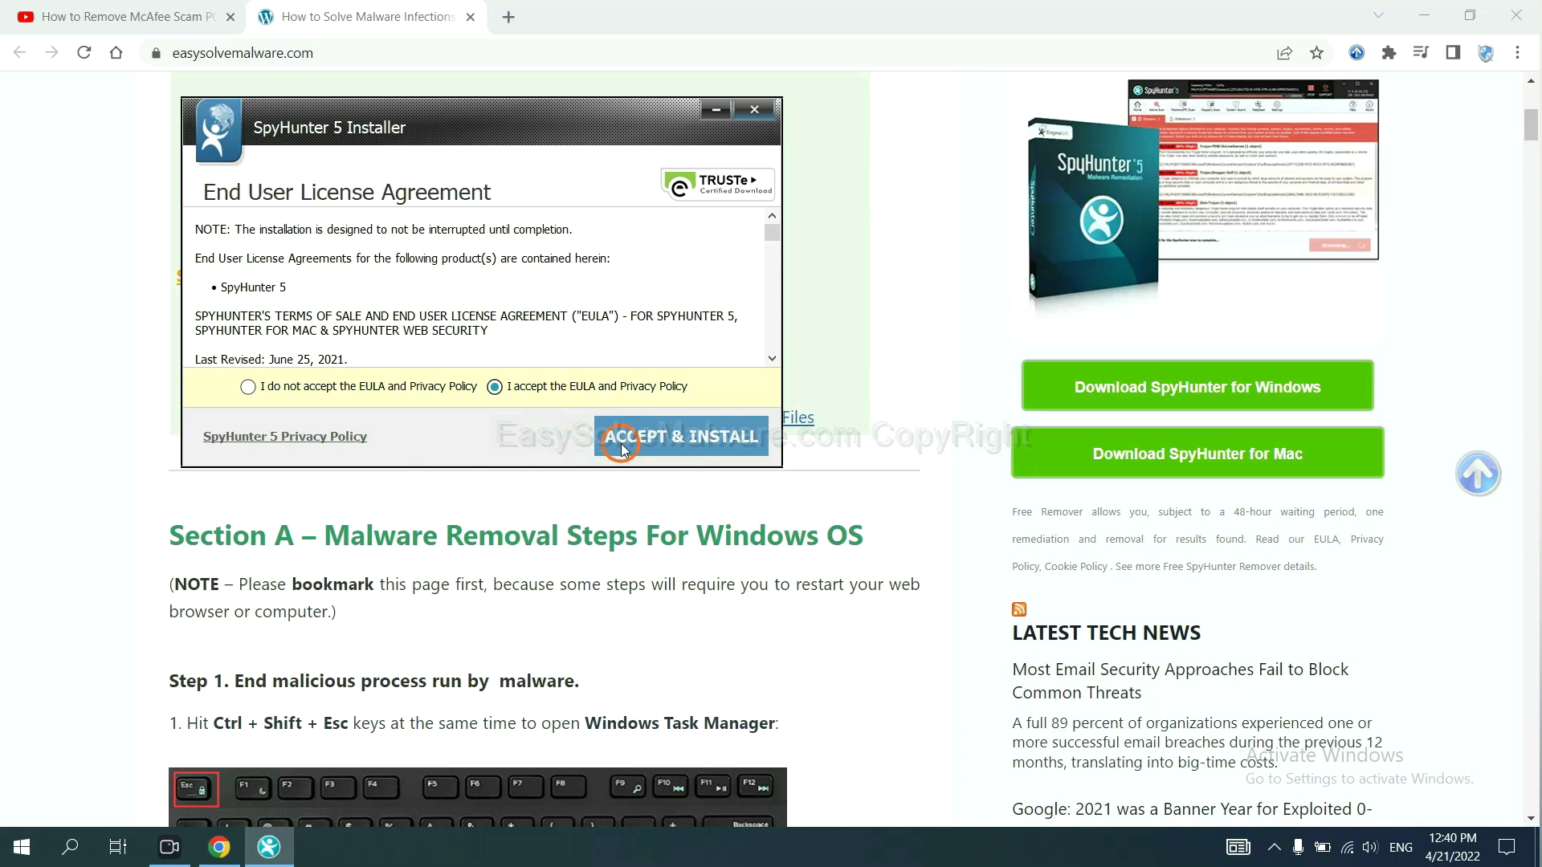
pyautogui.click(622, 445)
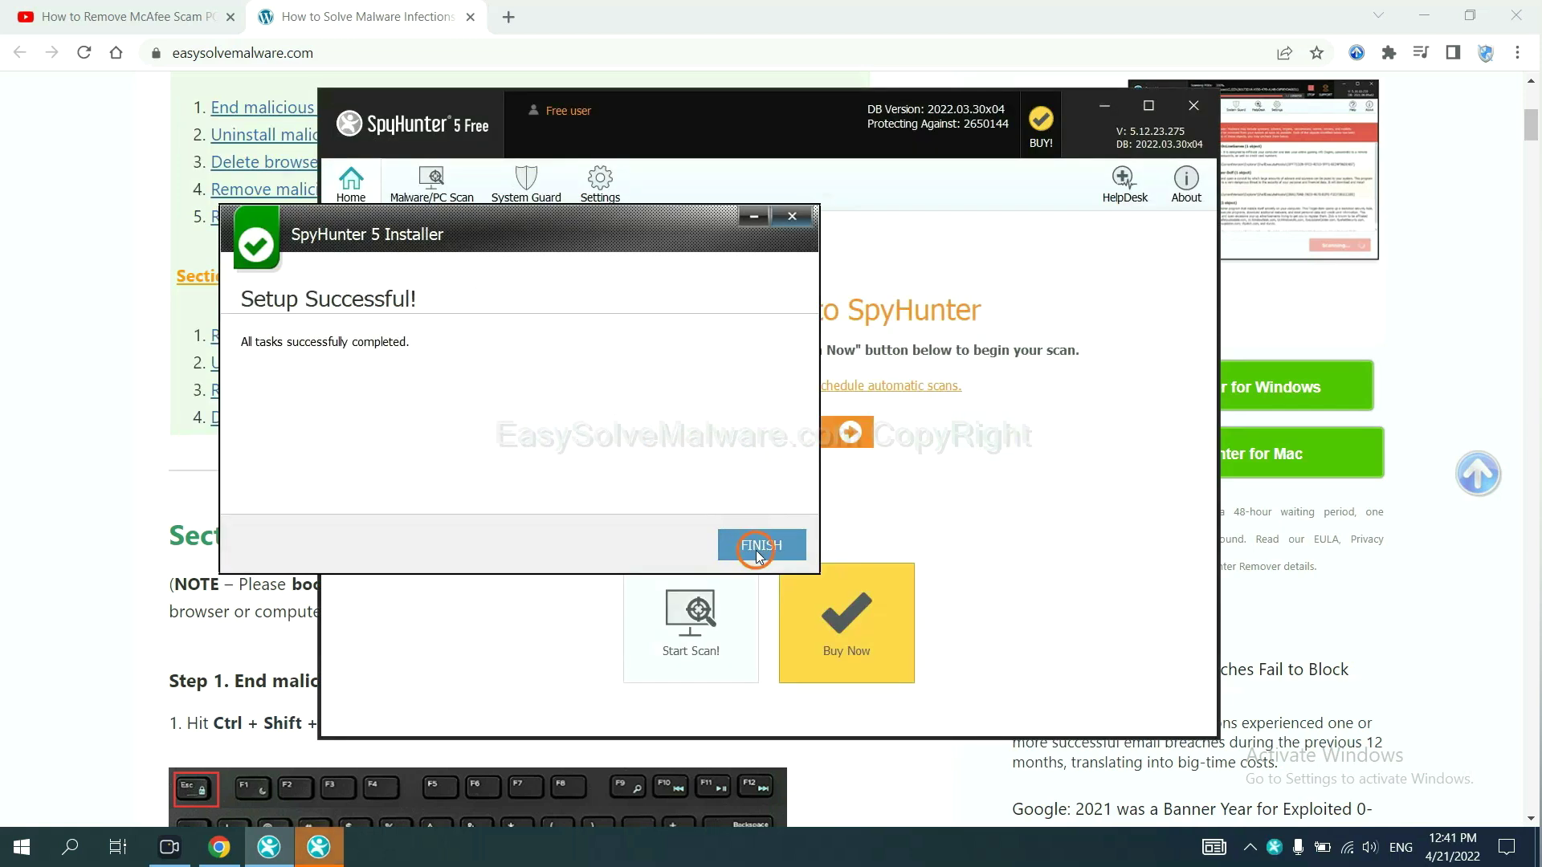
# Step: Finish setup, run the SpyHunter scan and continue past the detected remove360.bat object
pyautogui.click(753, 548)
pyautogui.click(755, 440)
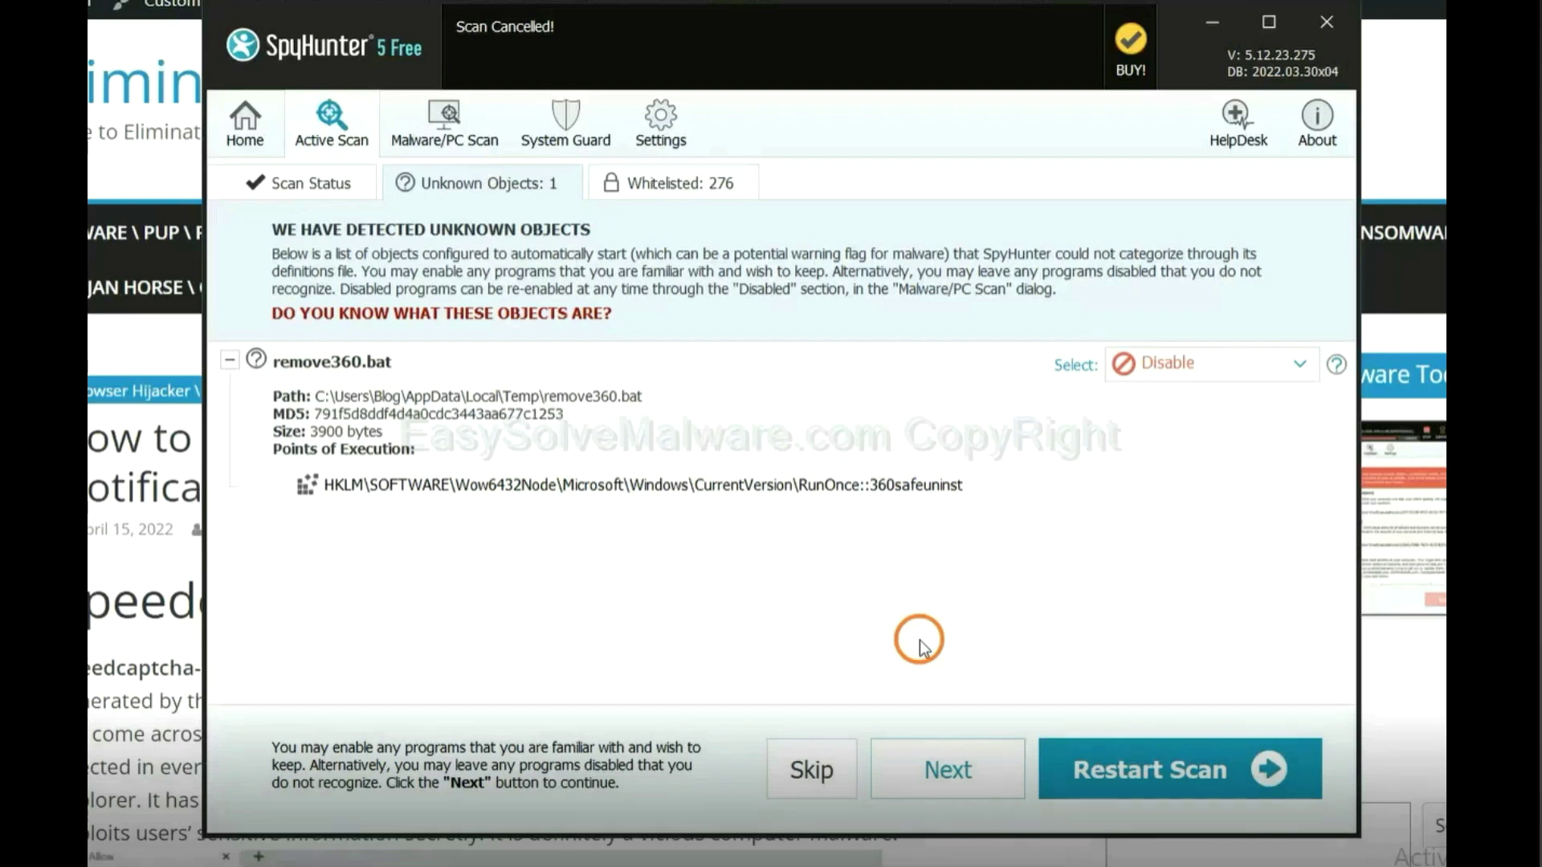
pyautogui.click(939, 772)
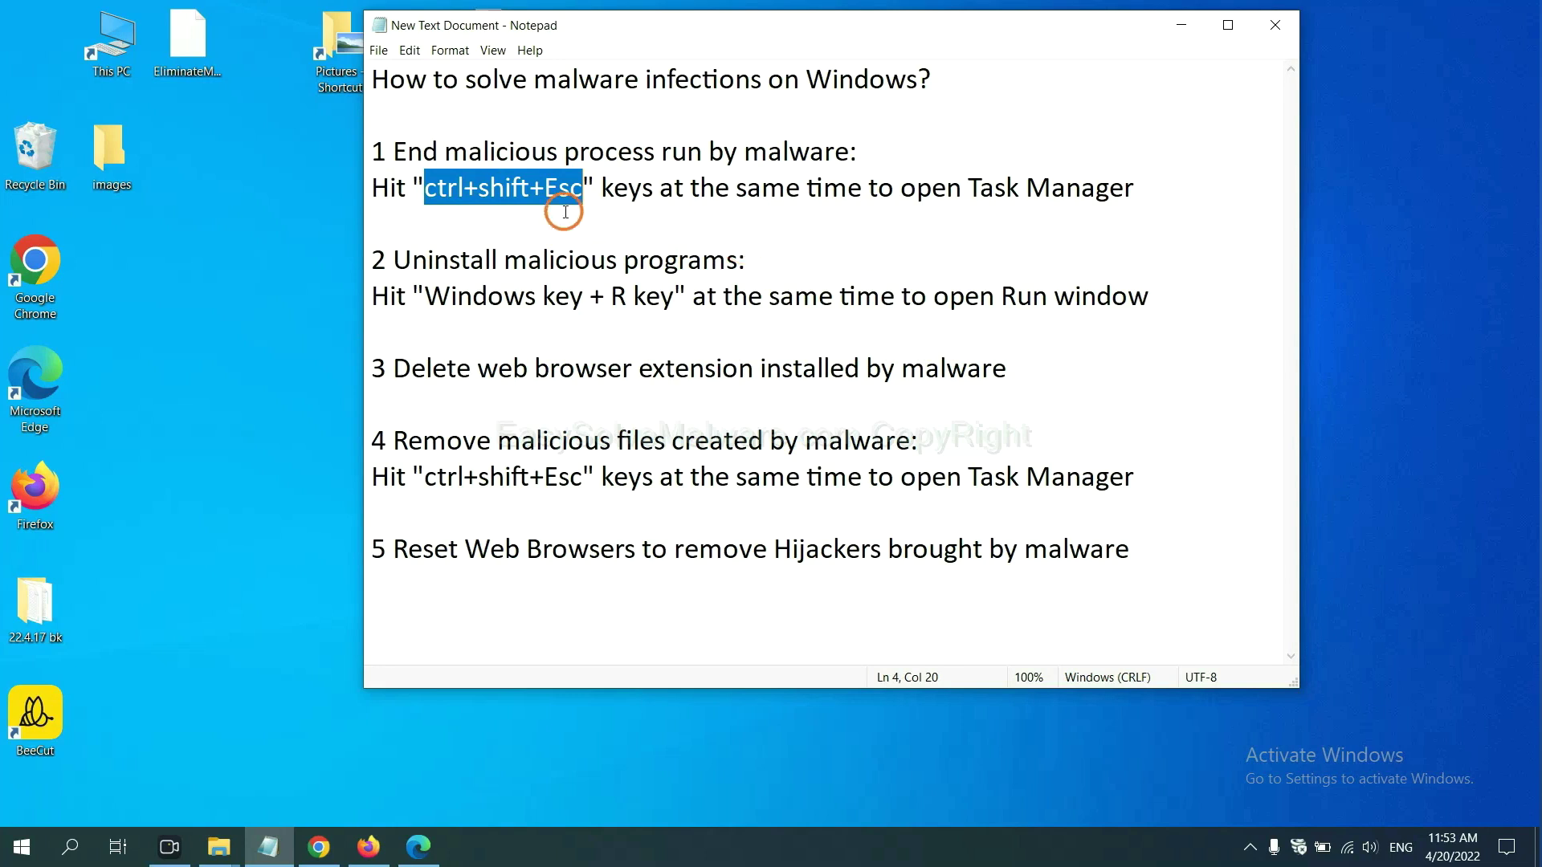
# Step: Highlight the Ctrl+Shift+Esc shortcut in step 1 of the notes and open Task Manager
pyautogui.click(555, 190)
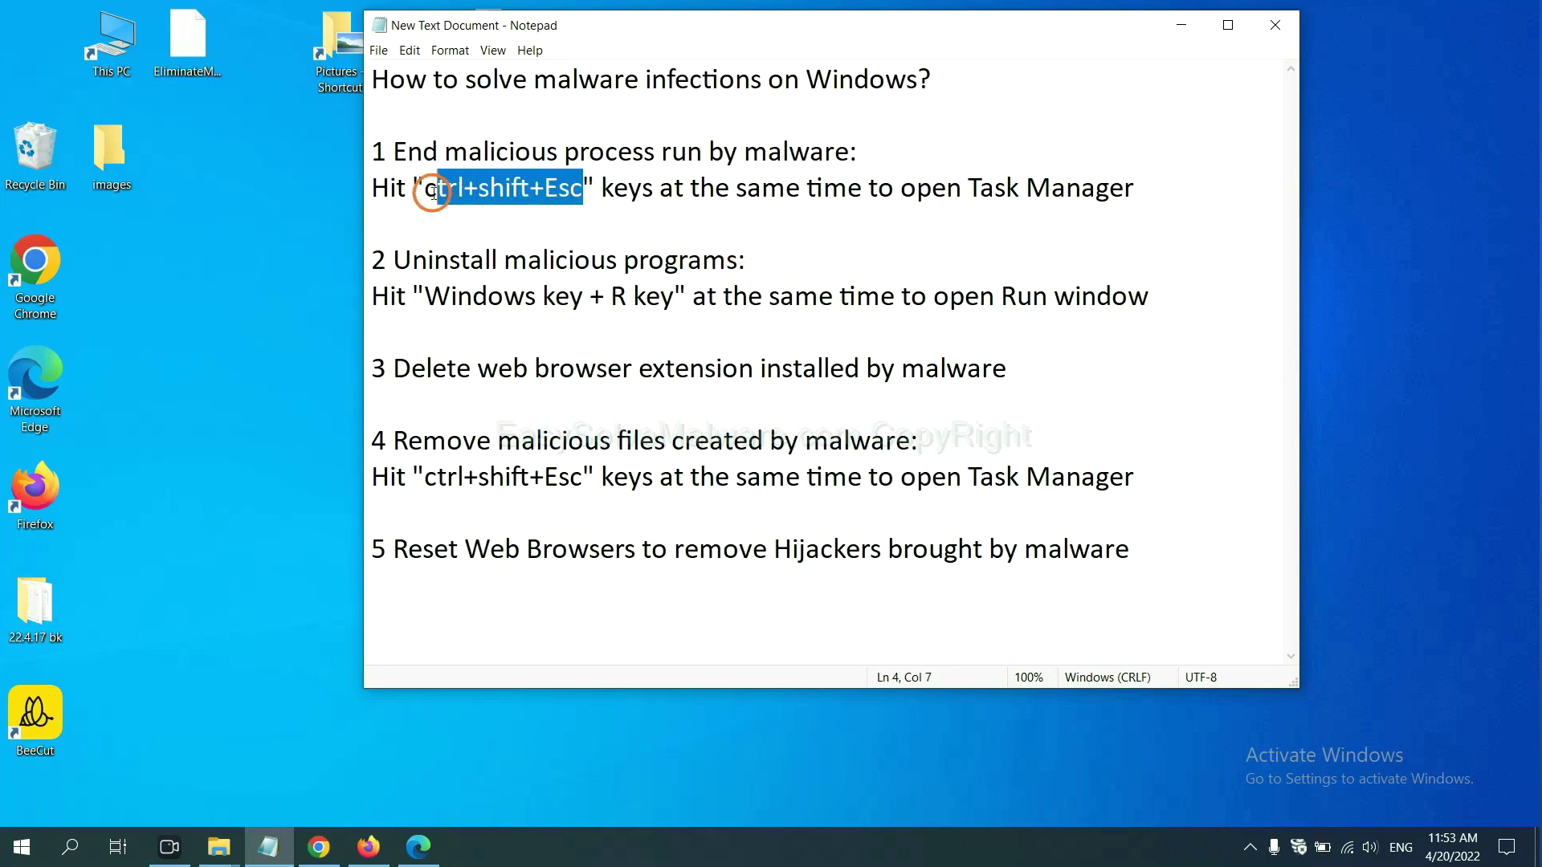
pyautogui.moveTo(572, 194); pyautogui.dragTo(427, 196)
pyautogui.hotkey('ctrl', 'shift', 'Escape')
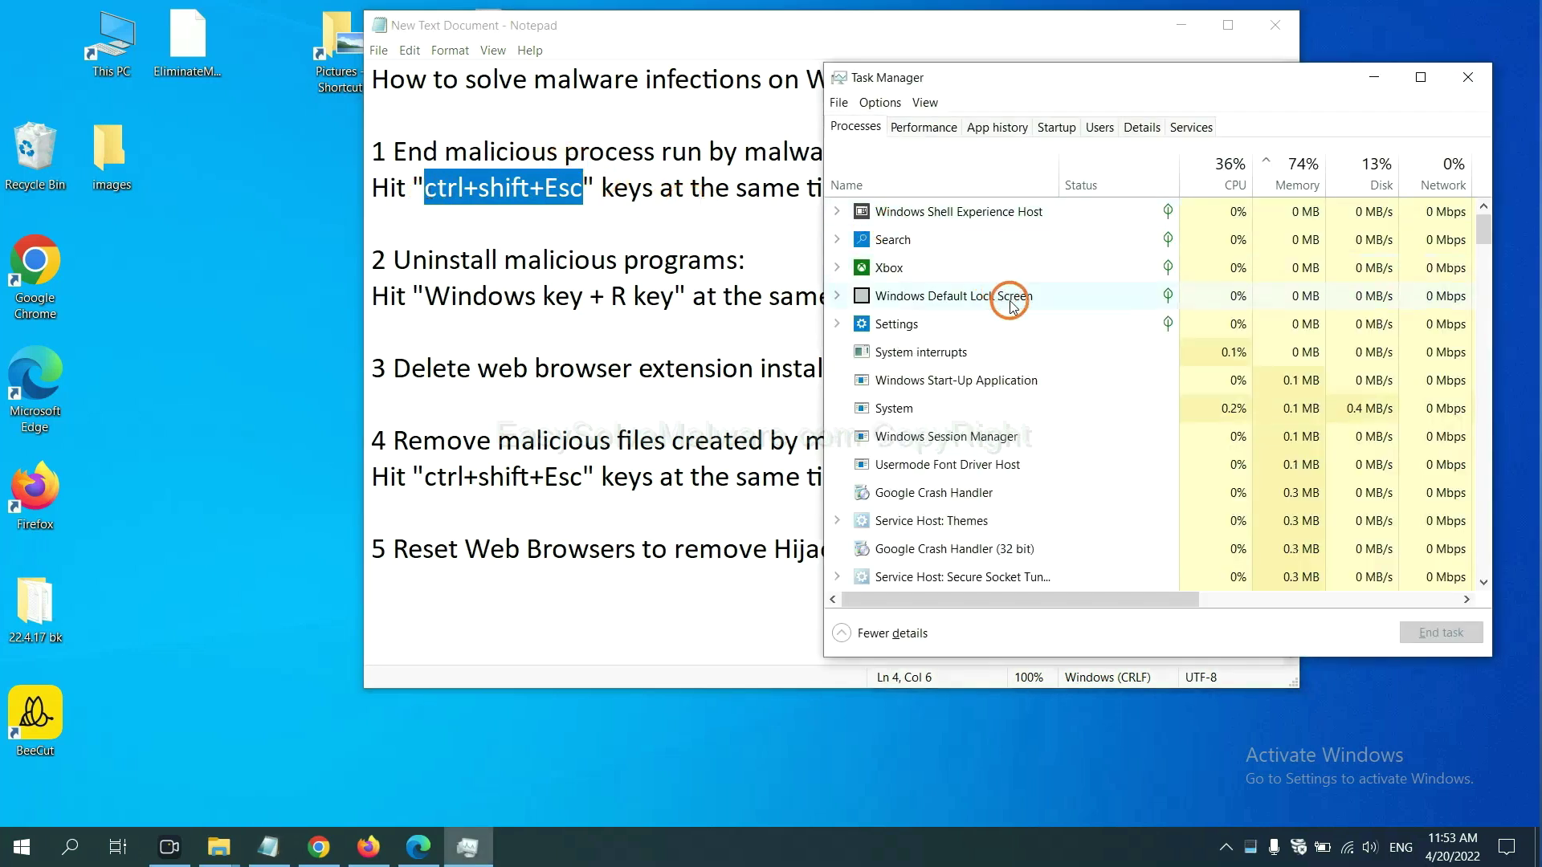
# Step: End the selected Usermode Font Driver Host process and close Task Manager
pyautogui.click(1028, 407)
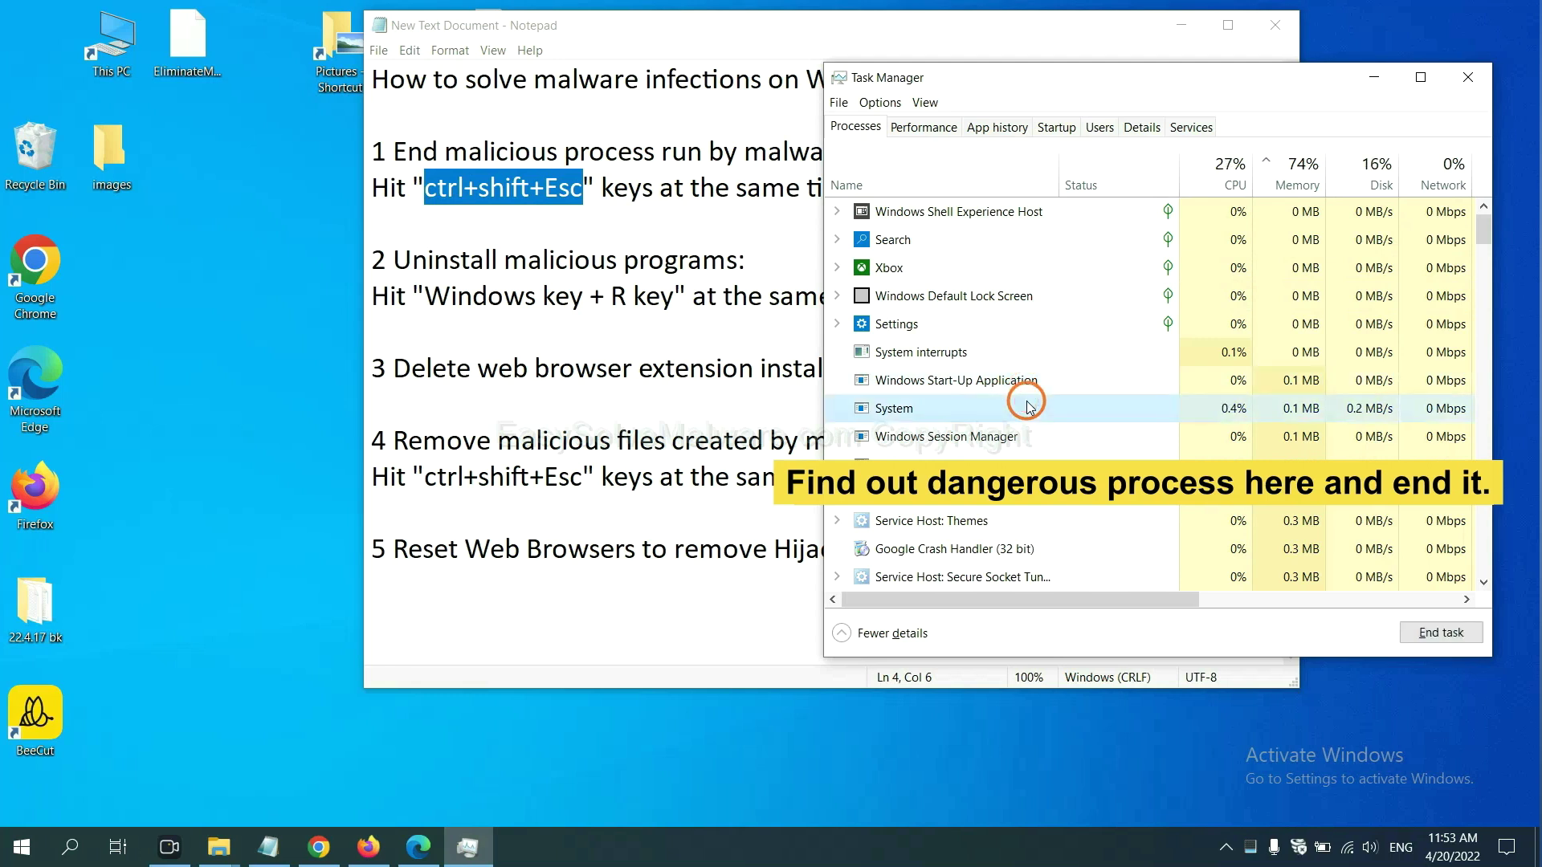
pyautogui.click(1021, 462)
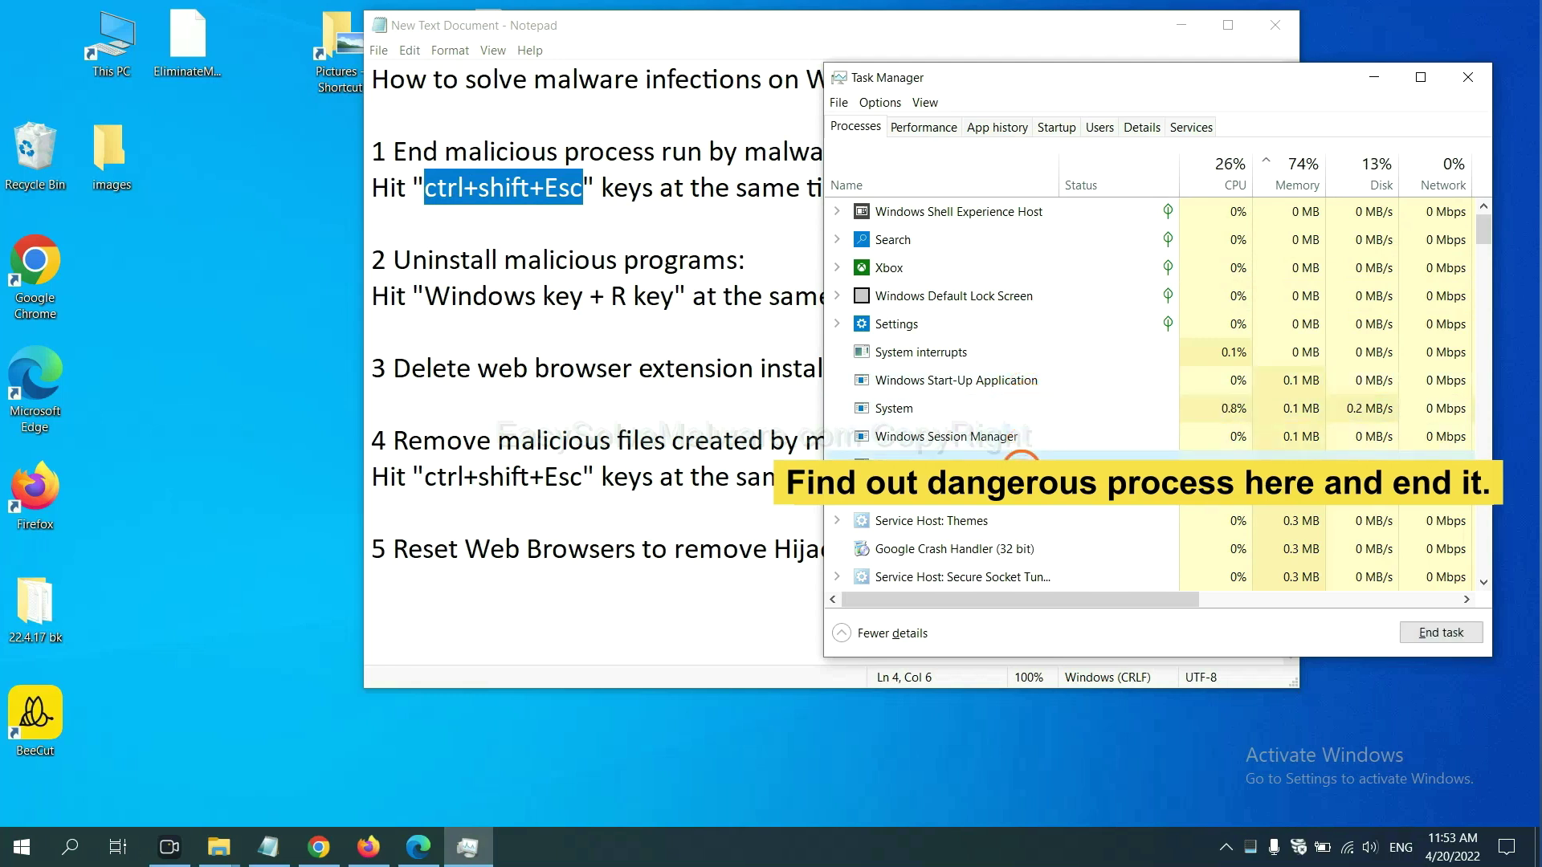
pyautogui.click(1455, 635)
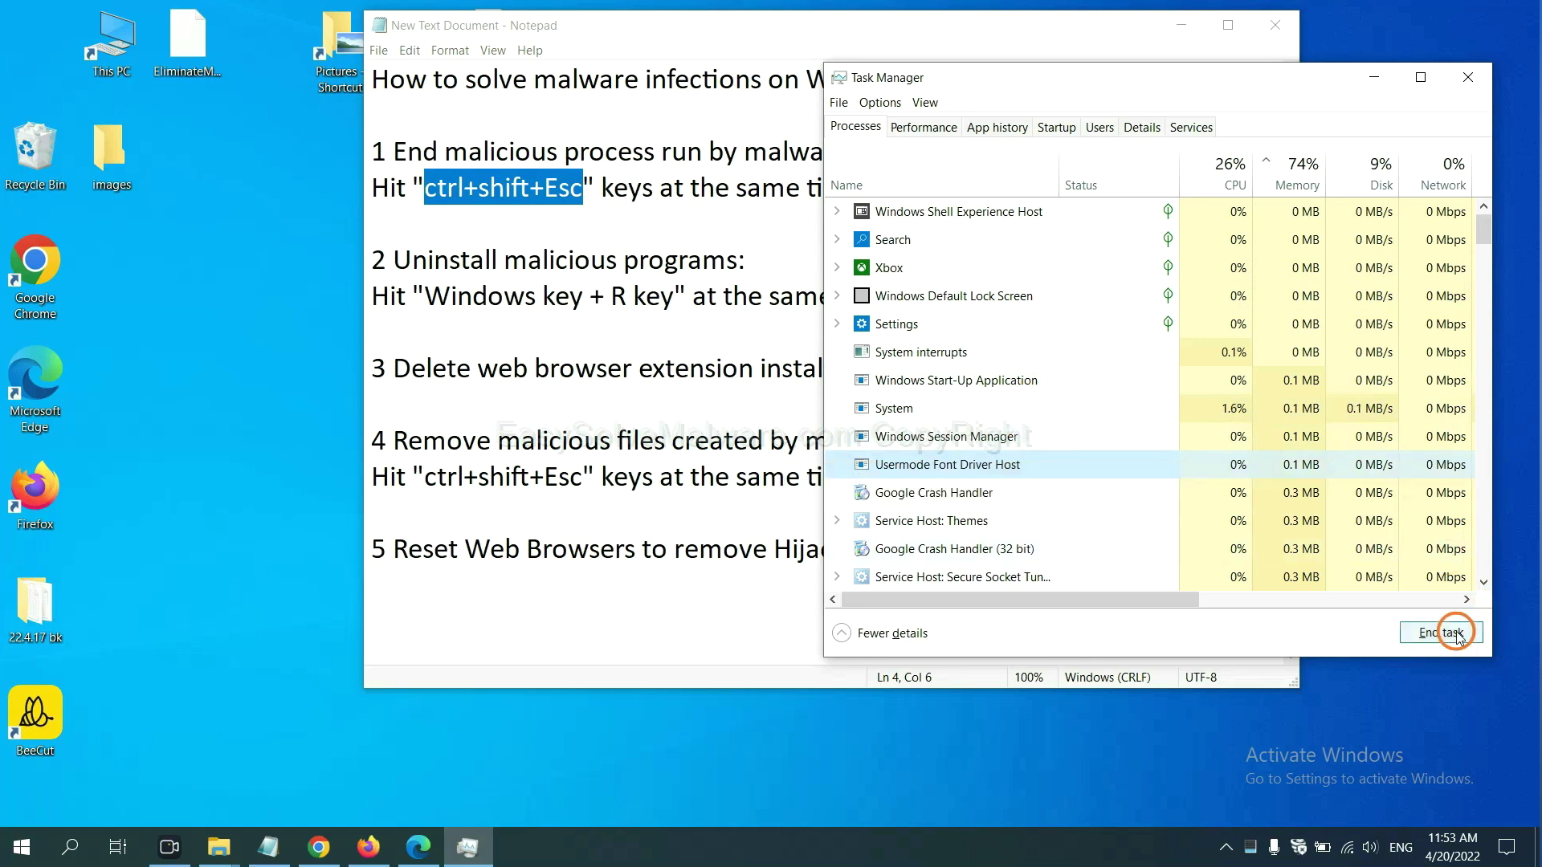
pyautogui.click(1458, 80)
# Step: Highlight the step 2 shortcut in the notes and bring up the Run window beside them
pyautogui.click(957, 332)
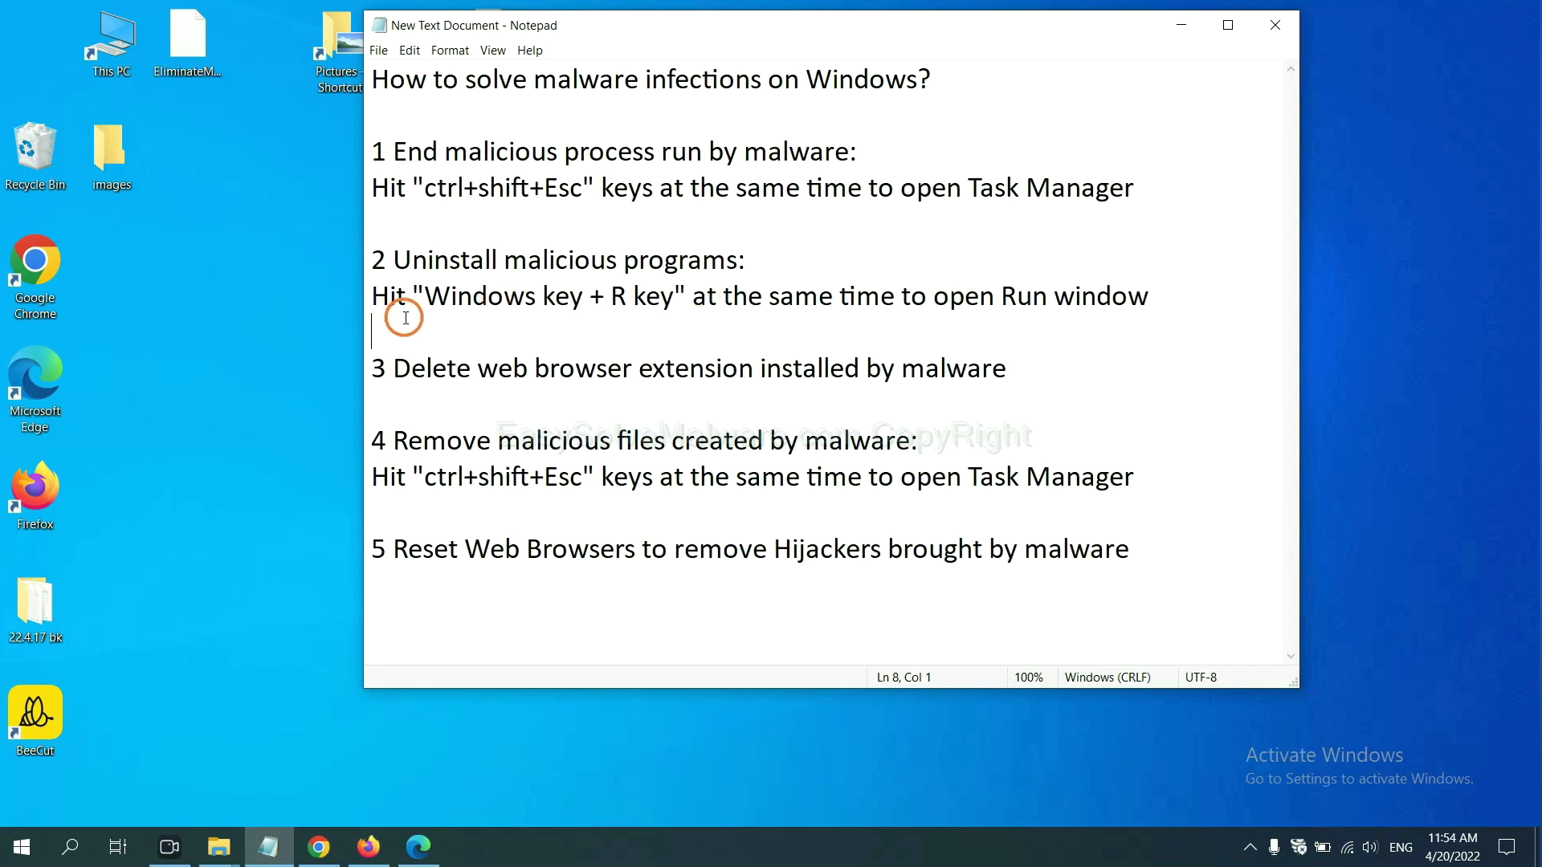
pyautogui.moveTo(424, 298); pyautogui.dragTo(669, 312)
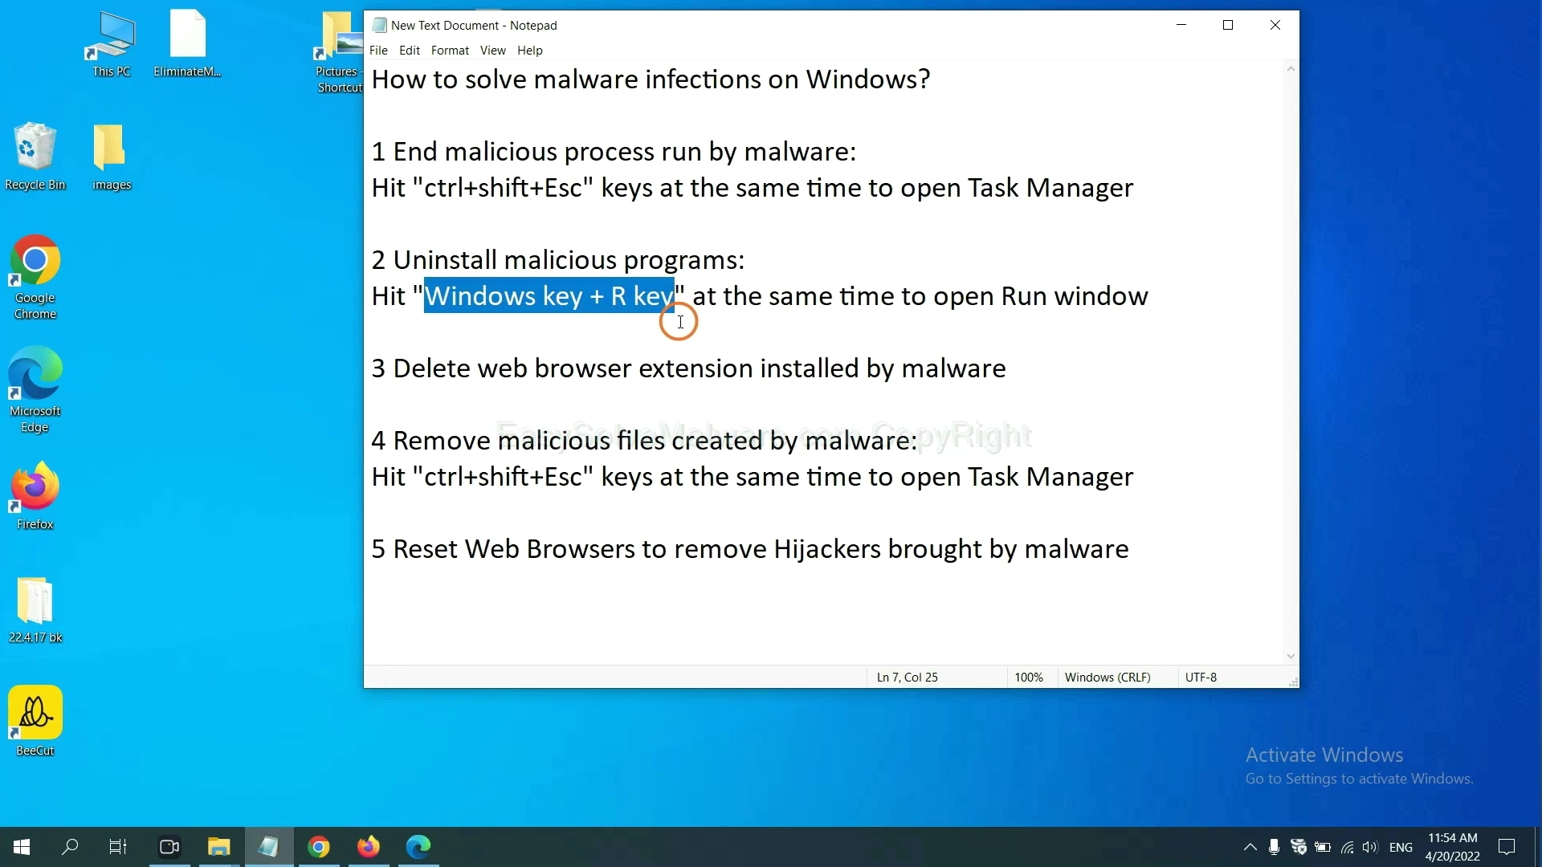
pyautogui.press('super+r')
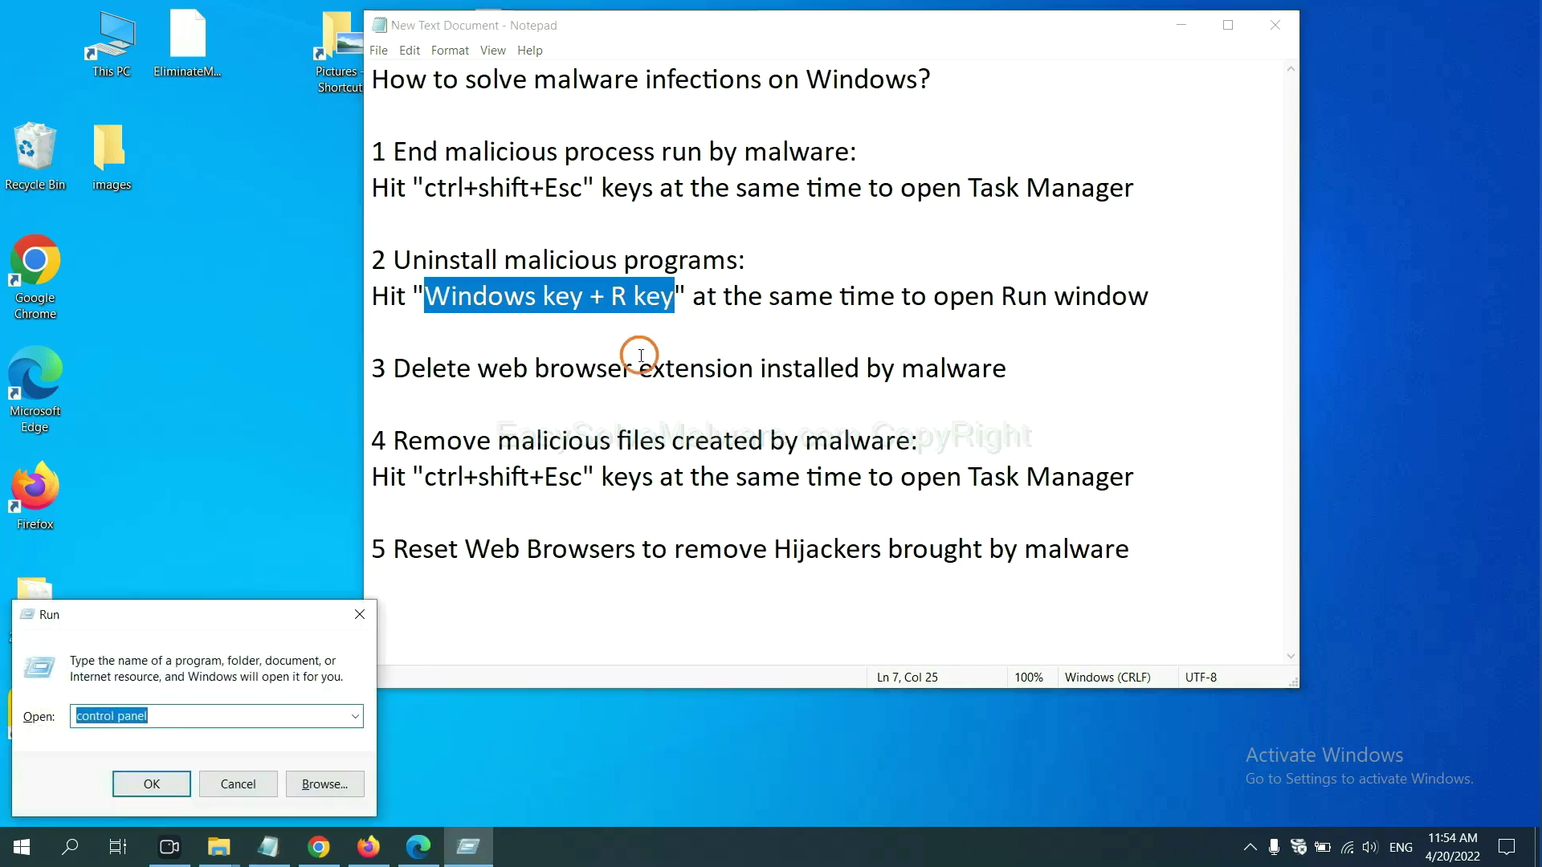
pyautogui.moveTo(177, 626)
pyautogui.mouseDown()
pyautogui.moveTo(1119, 306)
pyautogui.moveTo(1175, 268)
pyautogui.mouseUp()
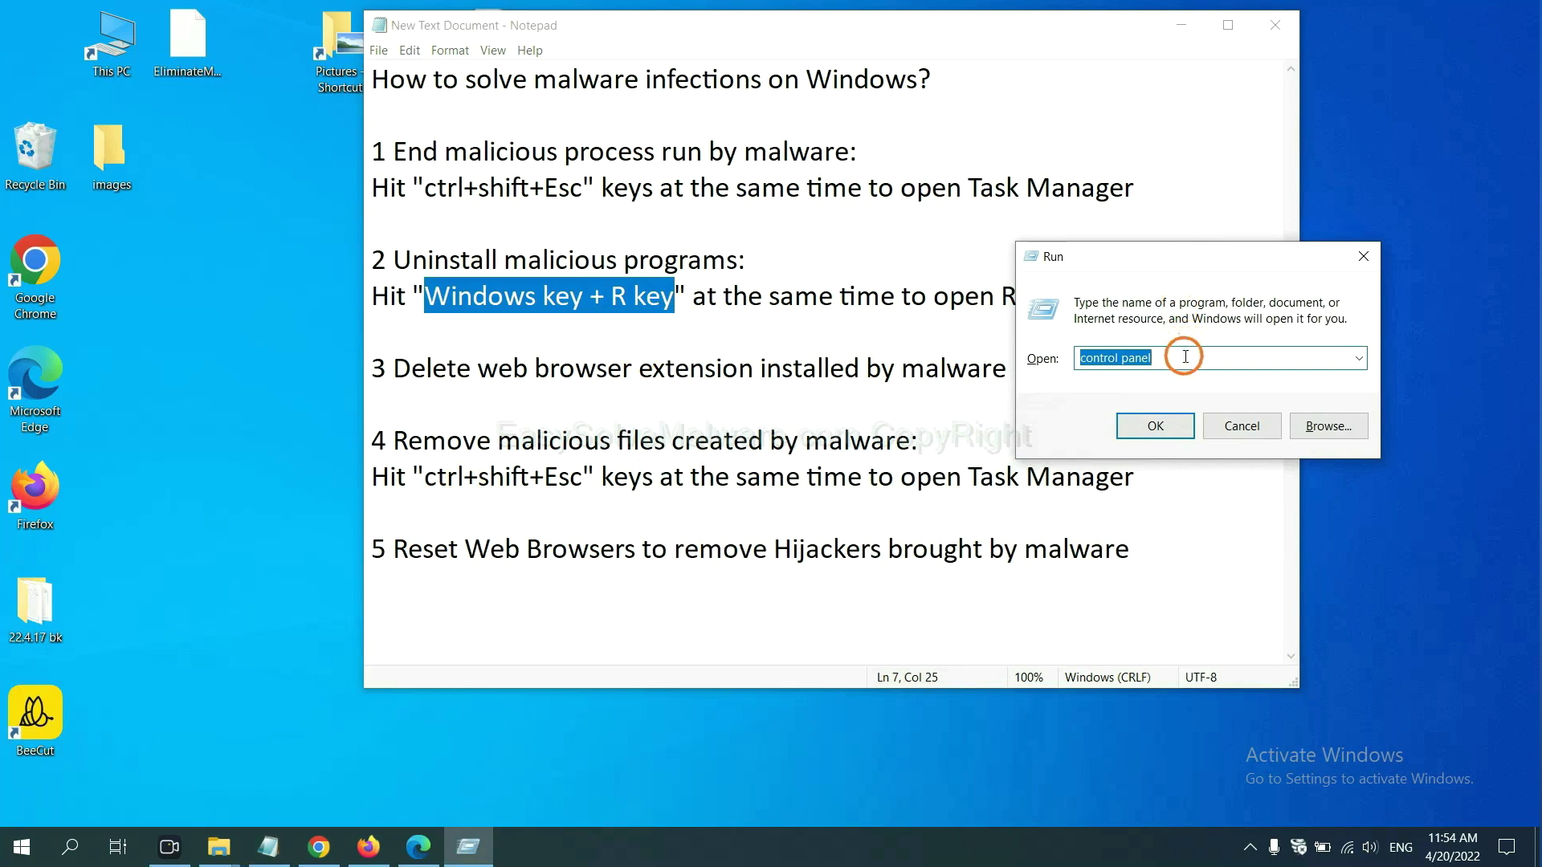
# Step: Run the 'control panel' command from the Run dialog to open Control Panel
pyautogui.click(1184, 356)
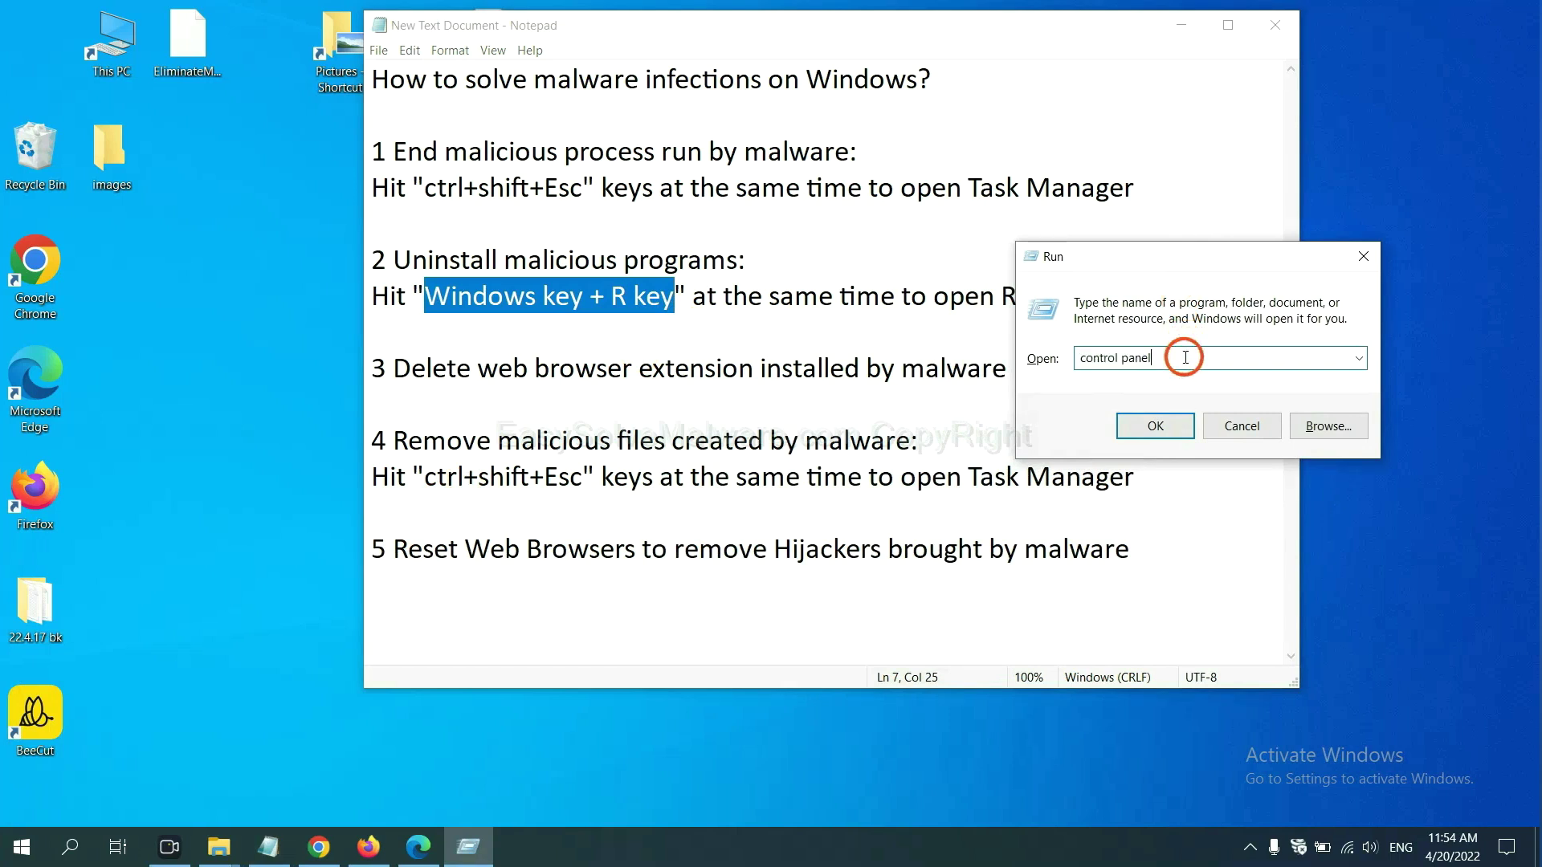
pyautogui.tripleClick(1090, 358)
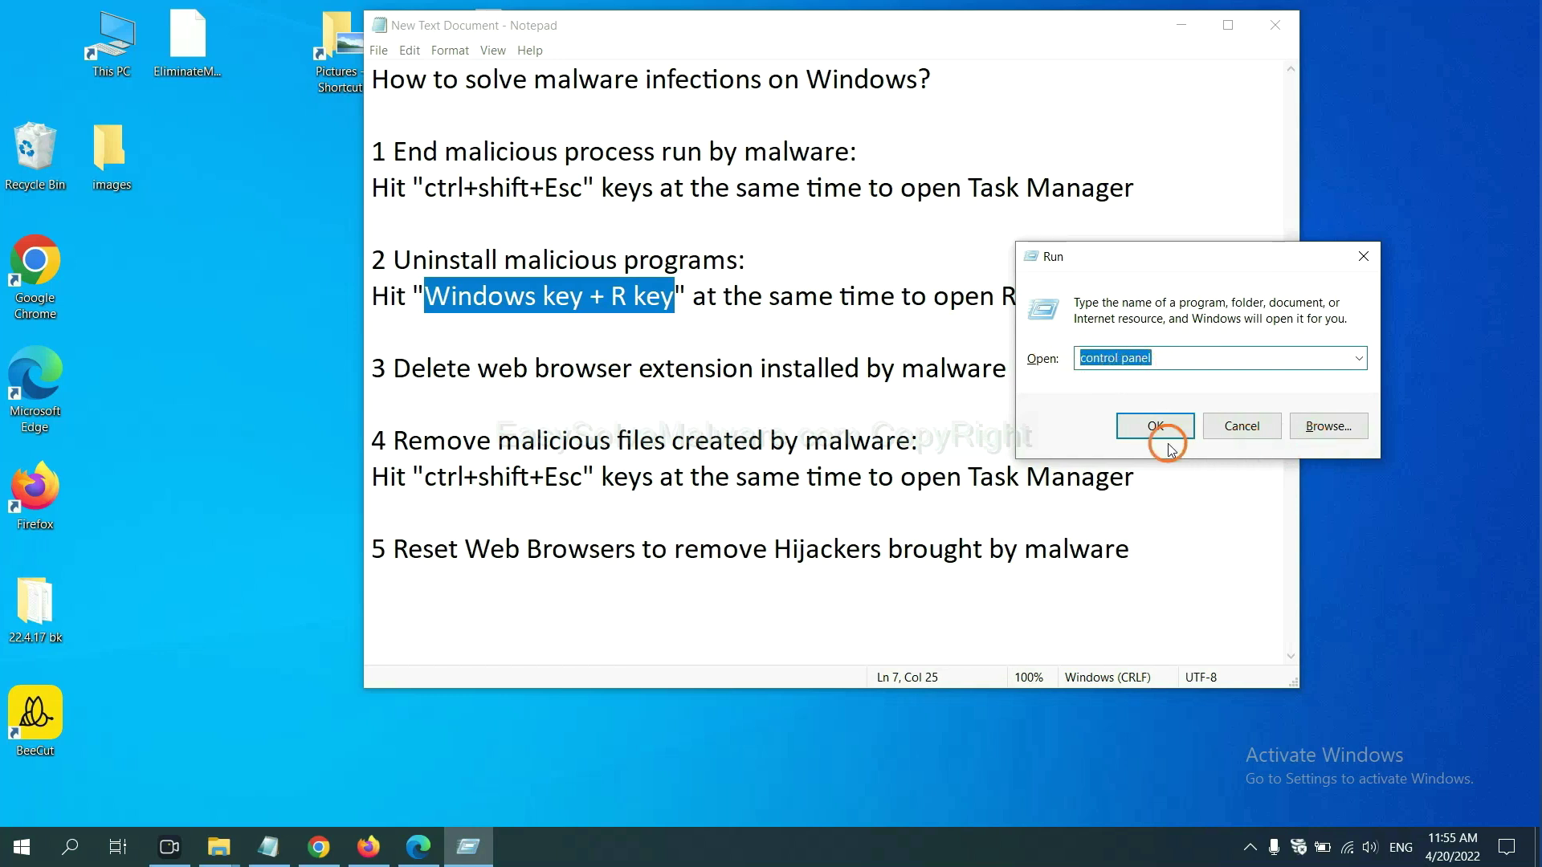
pyautogui.click(1150, 428)
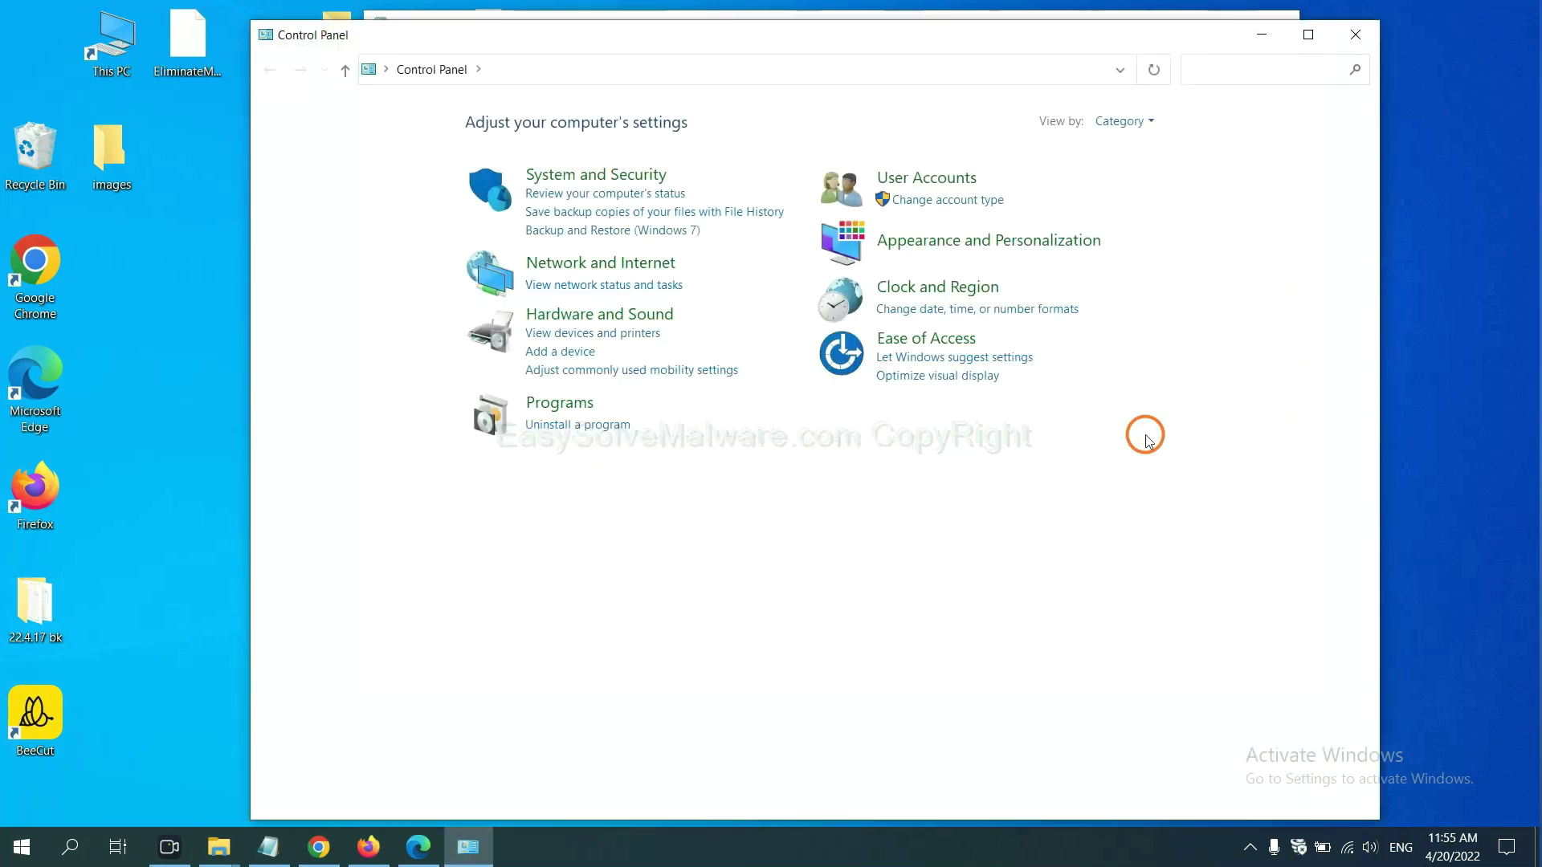
# Step: Review Programs and Features, selecting Xiph.Org Open Codecs, then close the list
pyautogui.click(605, 432)
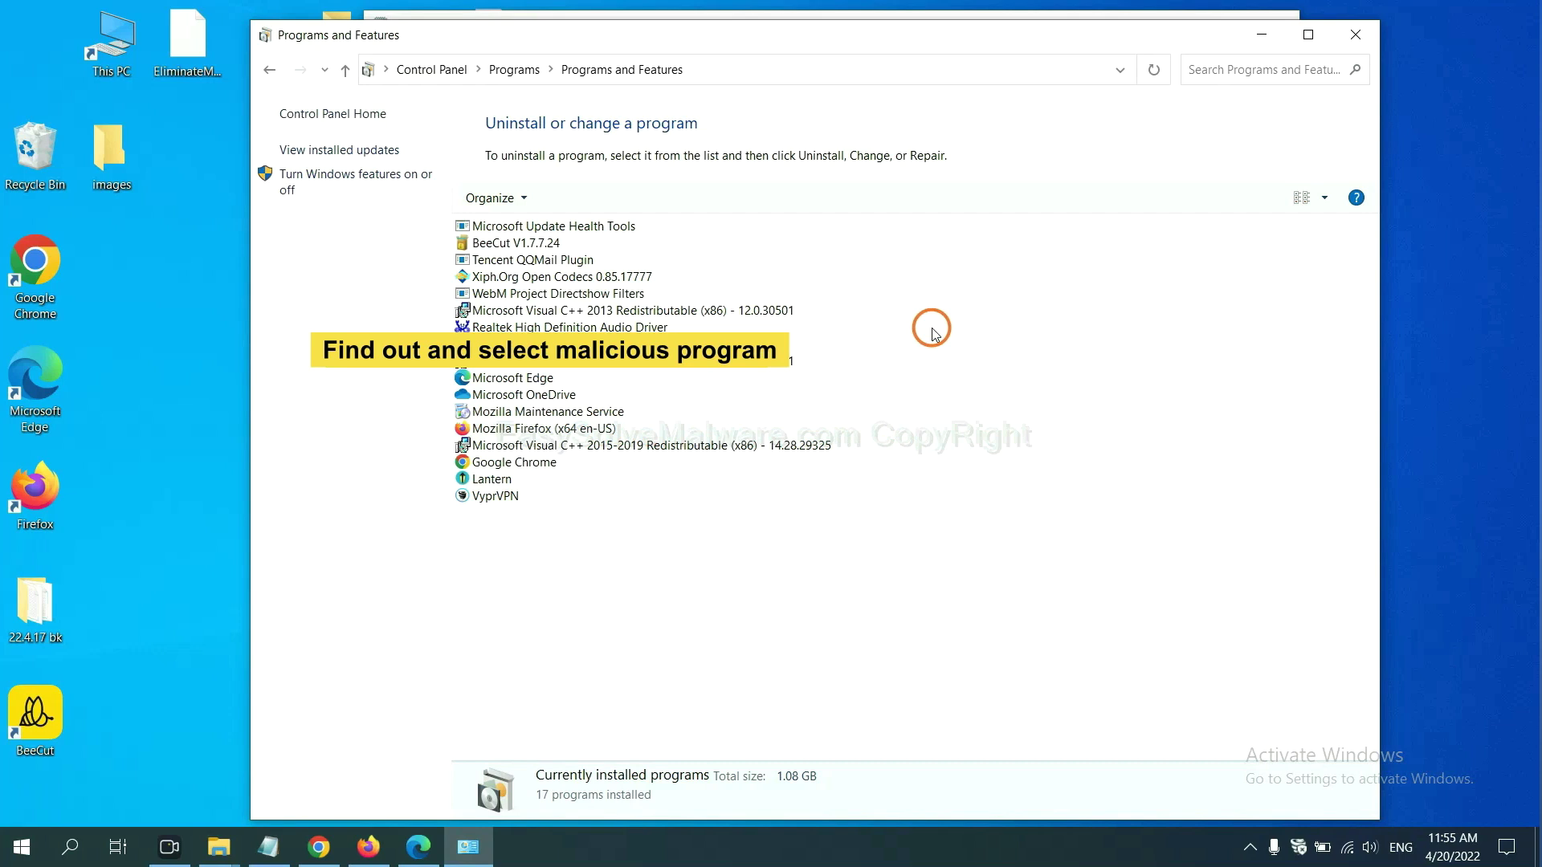
pyautogui.click(602, 279)
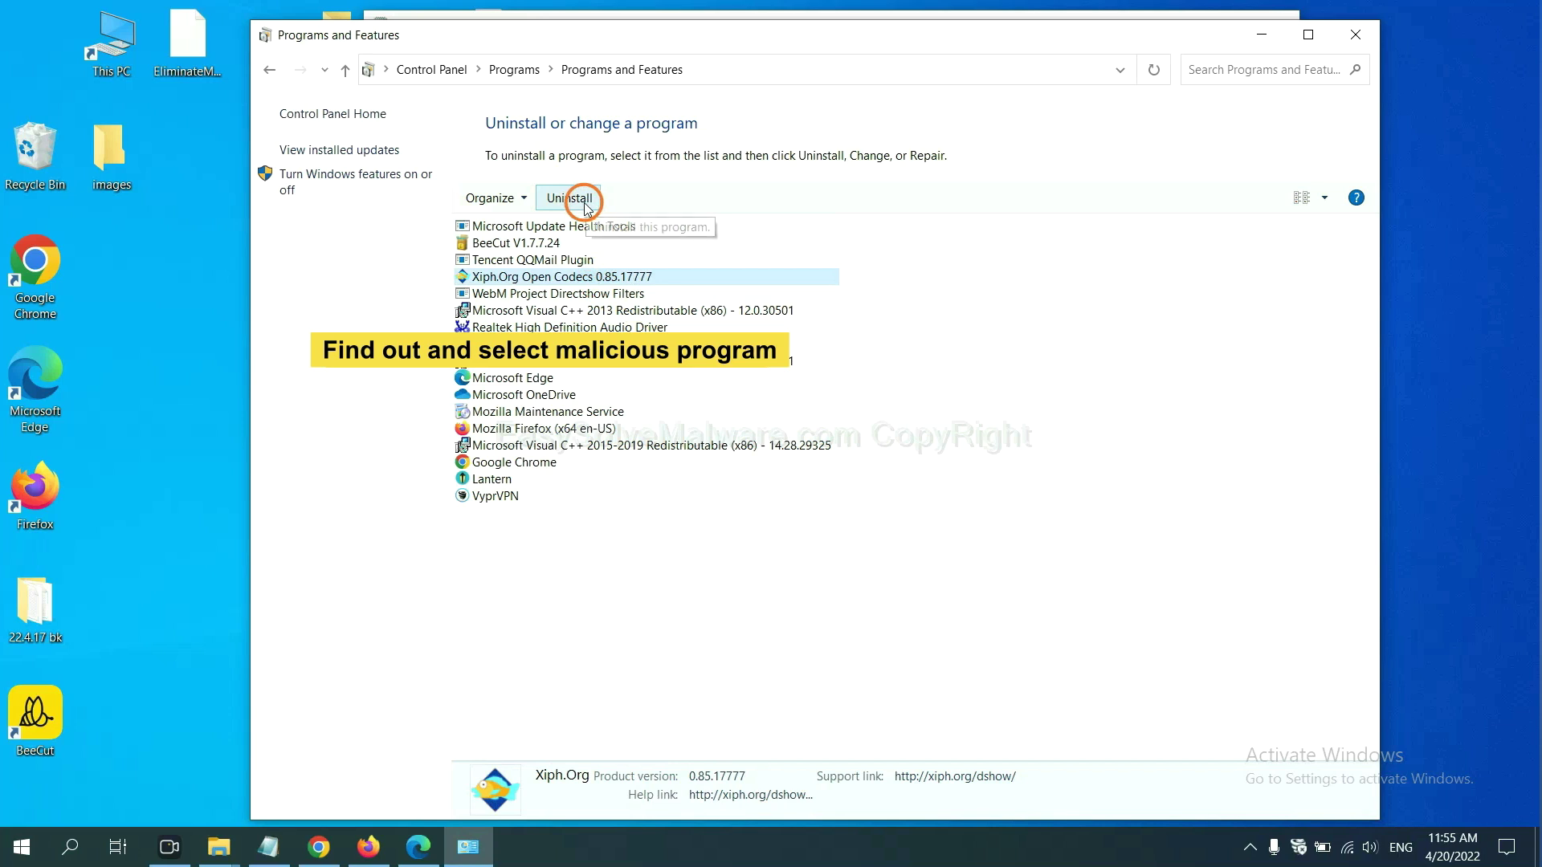
pyautogui.click(1365, 39)
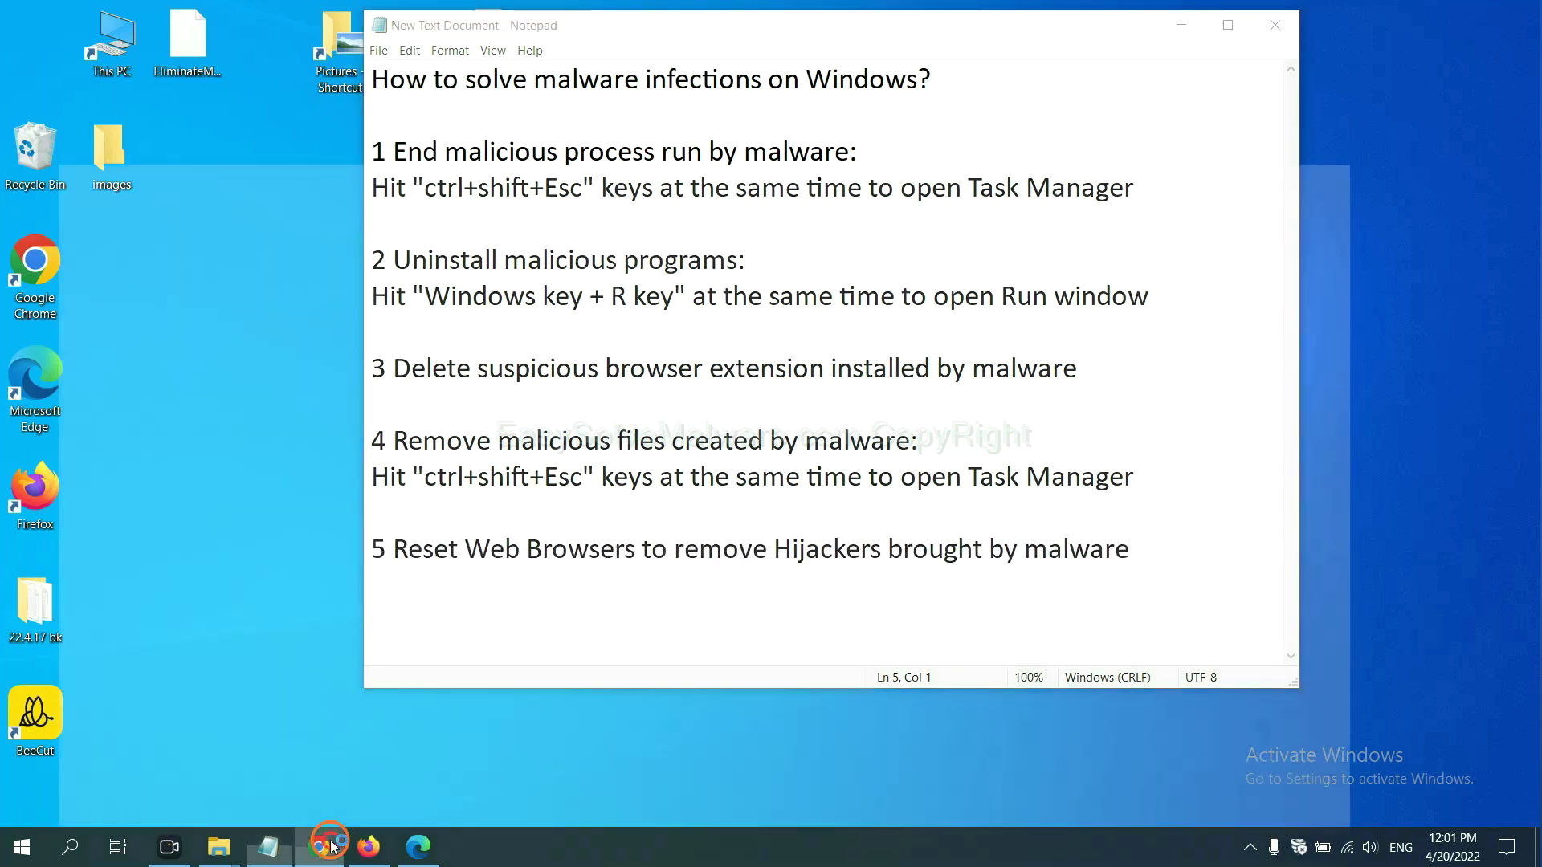
# Step: Show Chrome's installed extensions page via More tools > Extensions
pyautogui.click(318, 847)
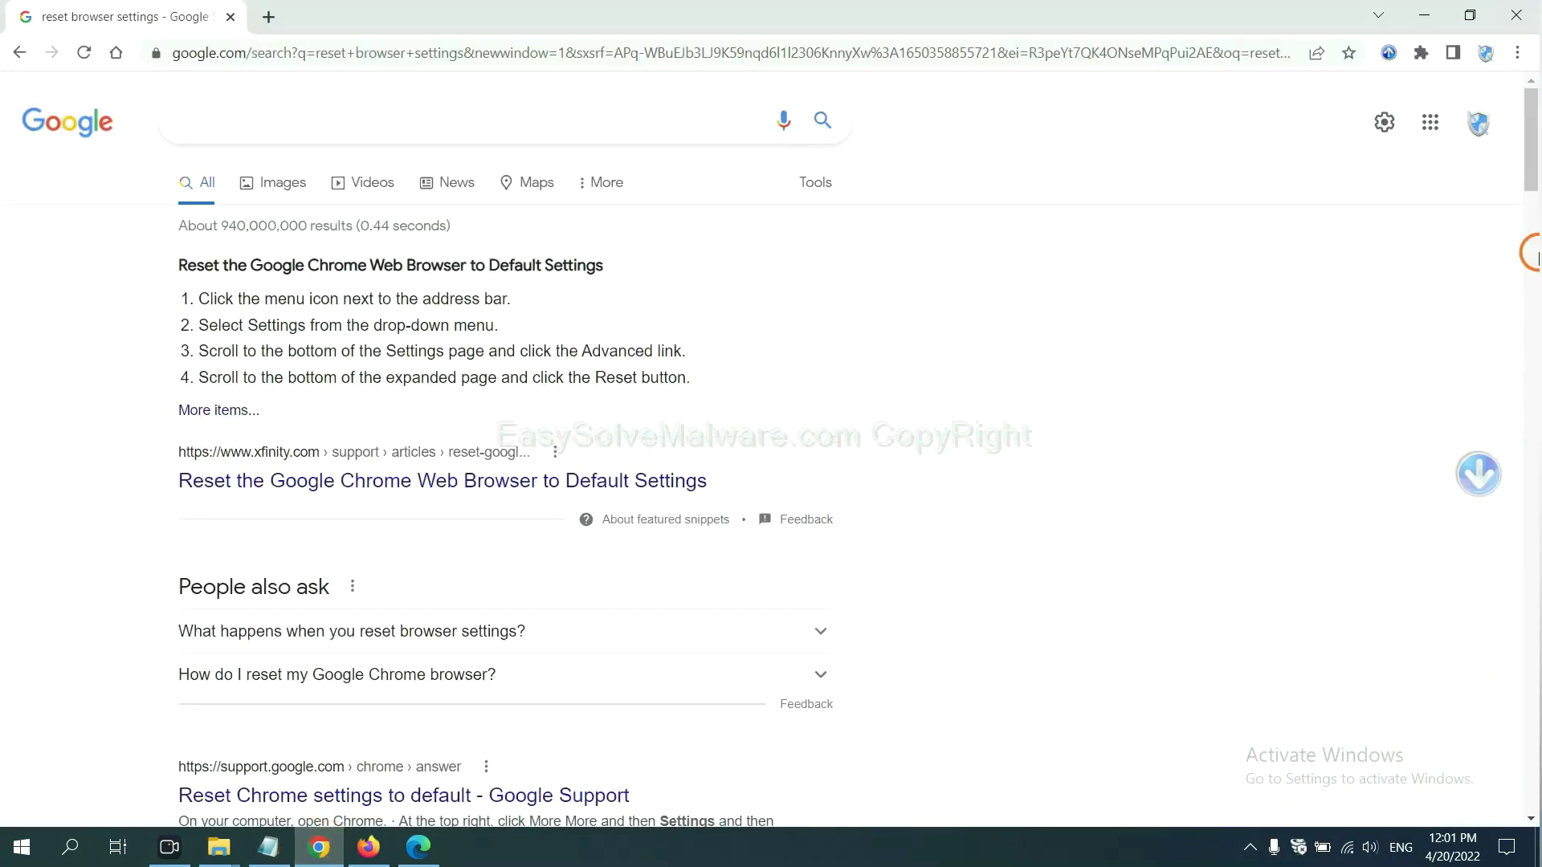
pyautogui.click(1517, 53)
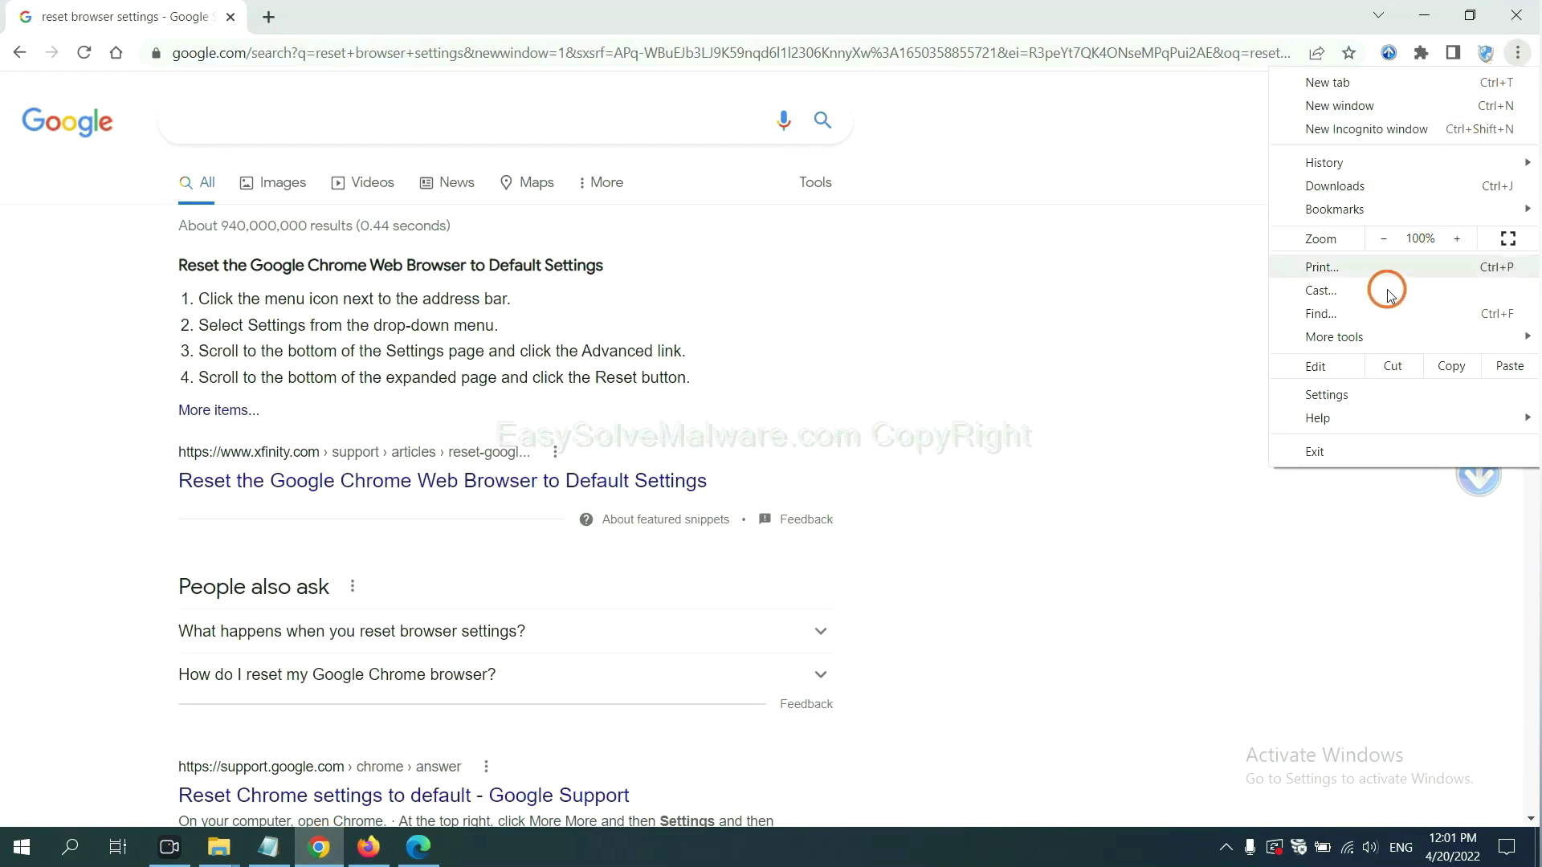
pyautogui.moveTo(1334, 338)
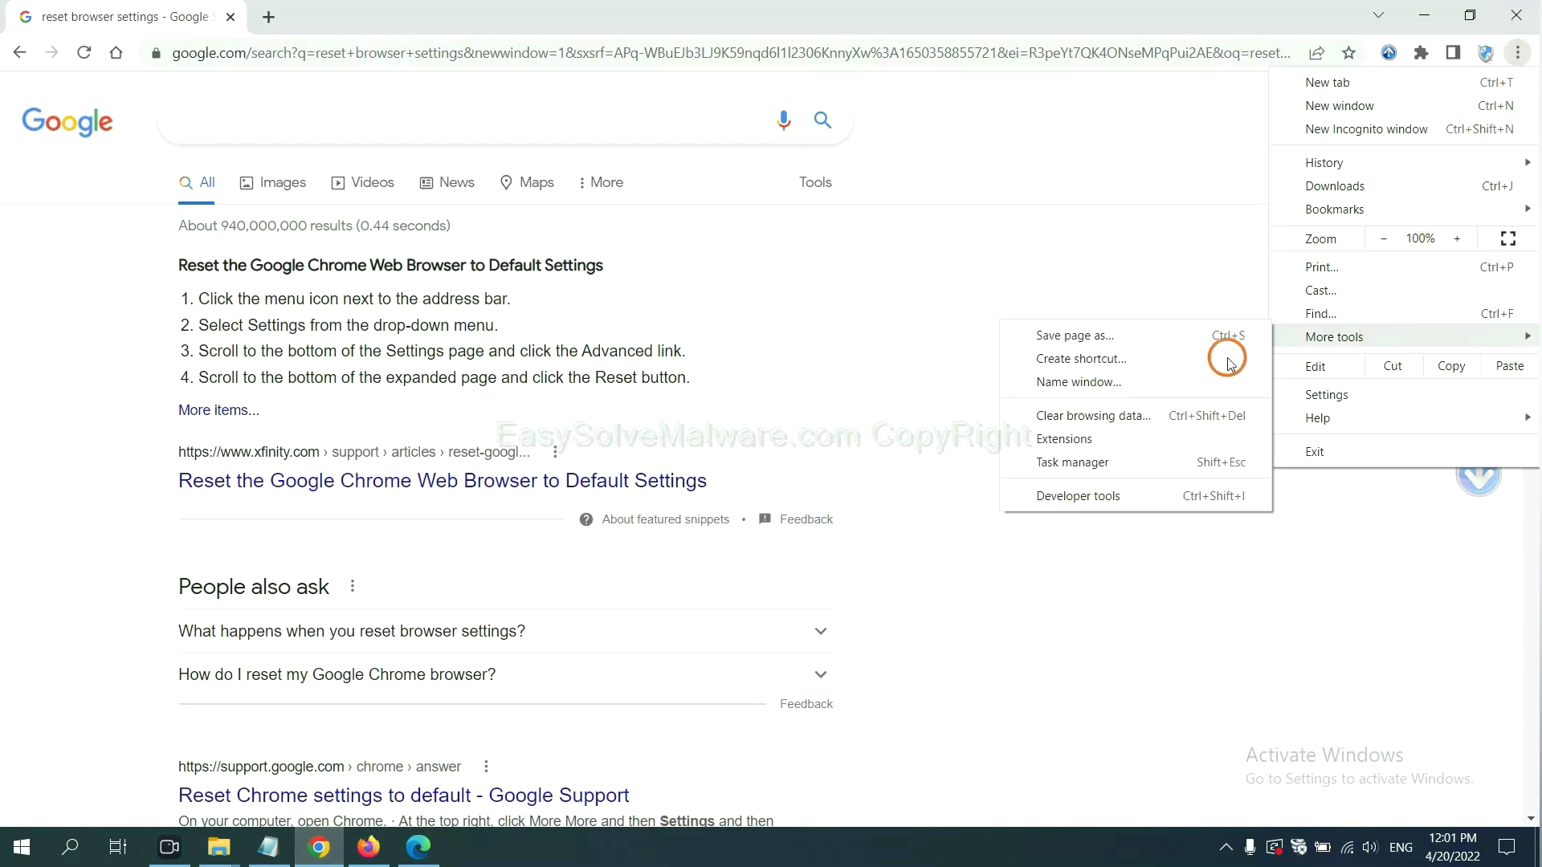
pyautogui.click(1133, 436)
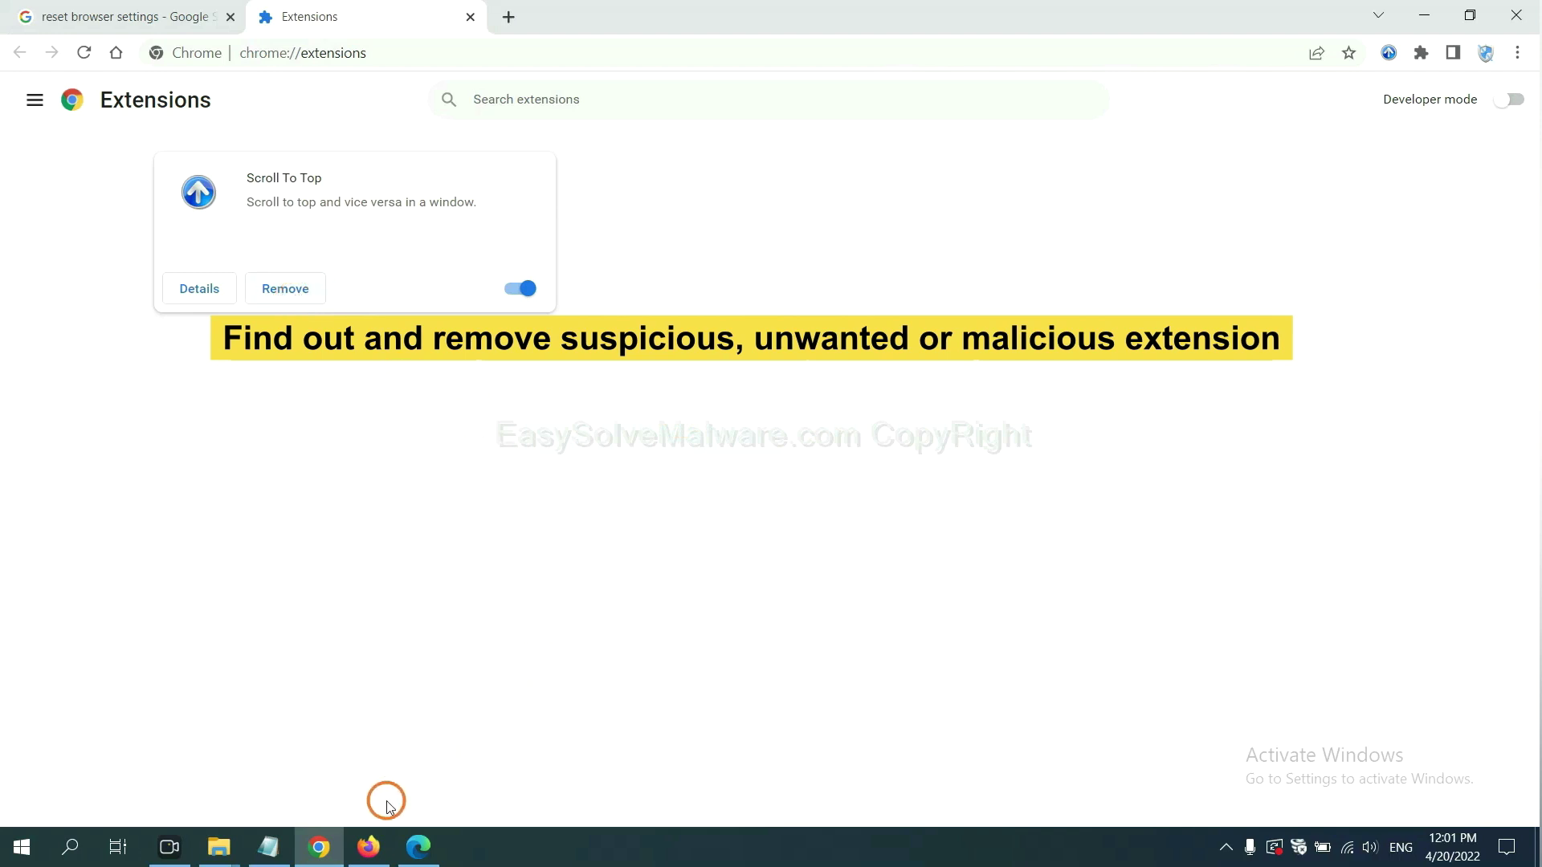
# Step: Review Firefox's add-ons, opening options for GIPHY for Firefox, then switch to Edge
pyautogui.click(368, 848)
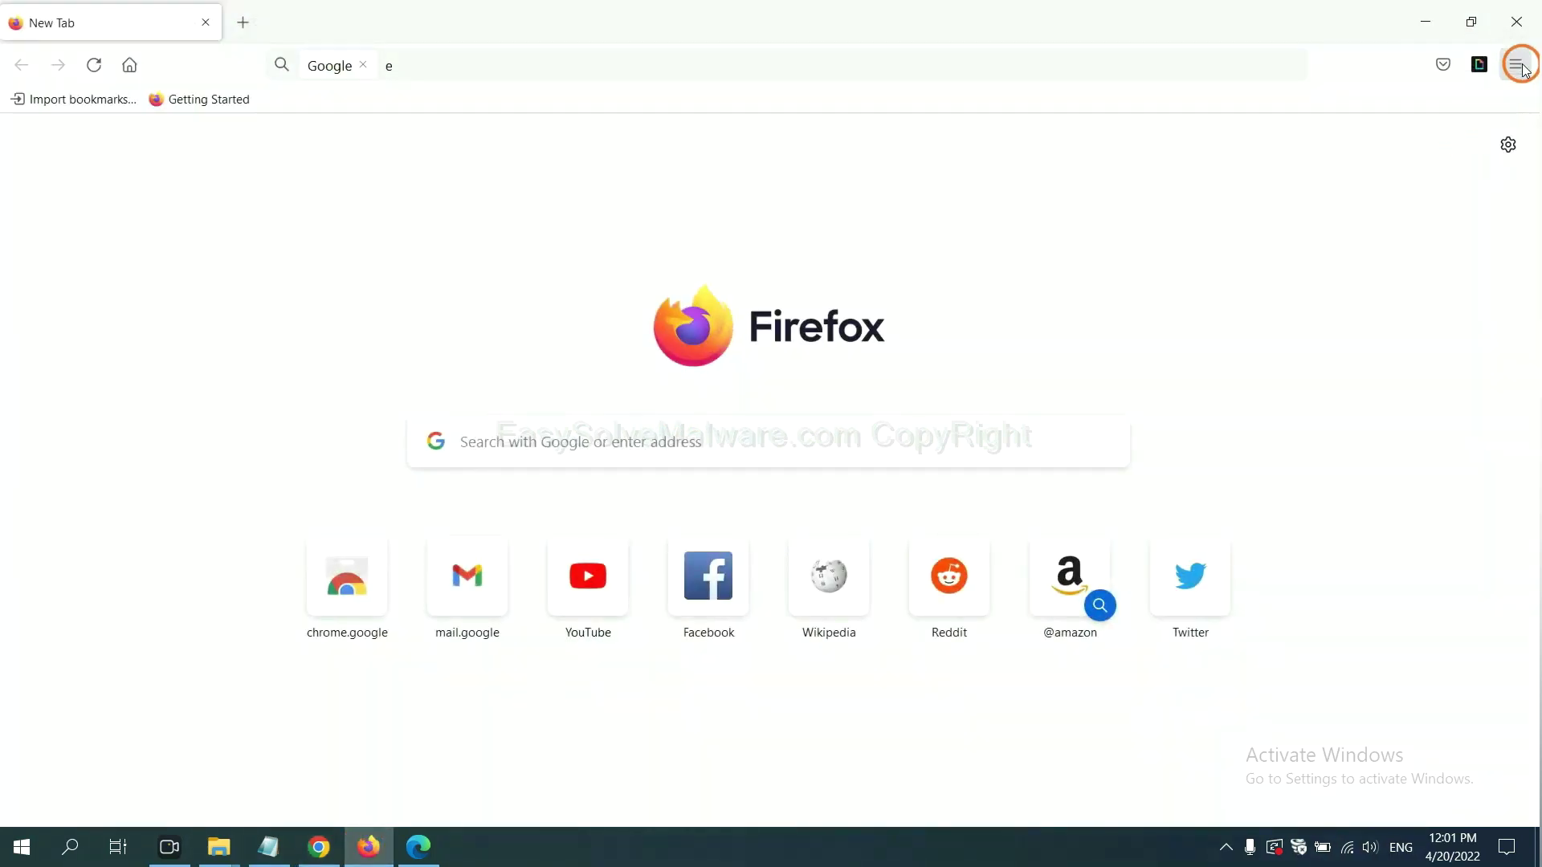
pyautogui.click(1517, 66)
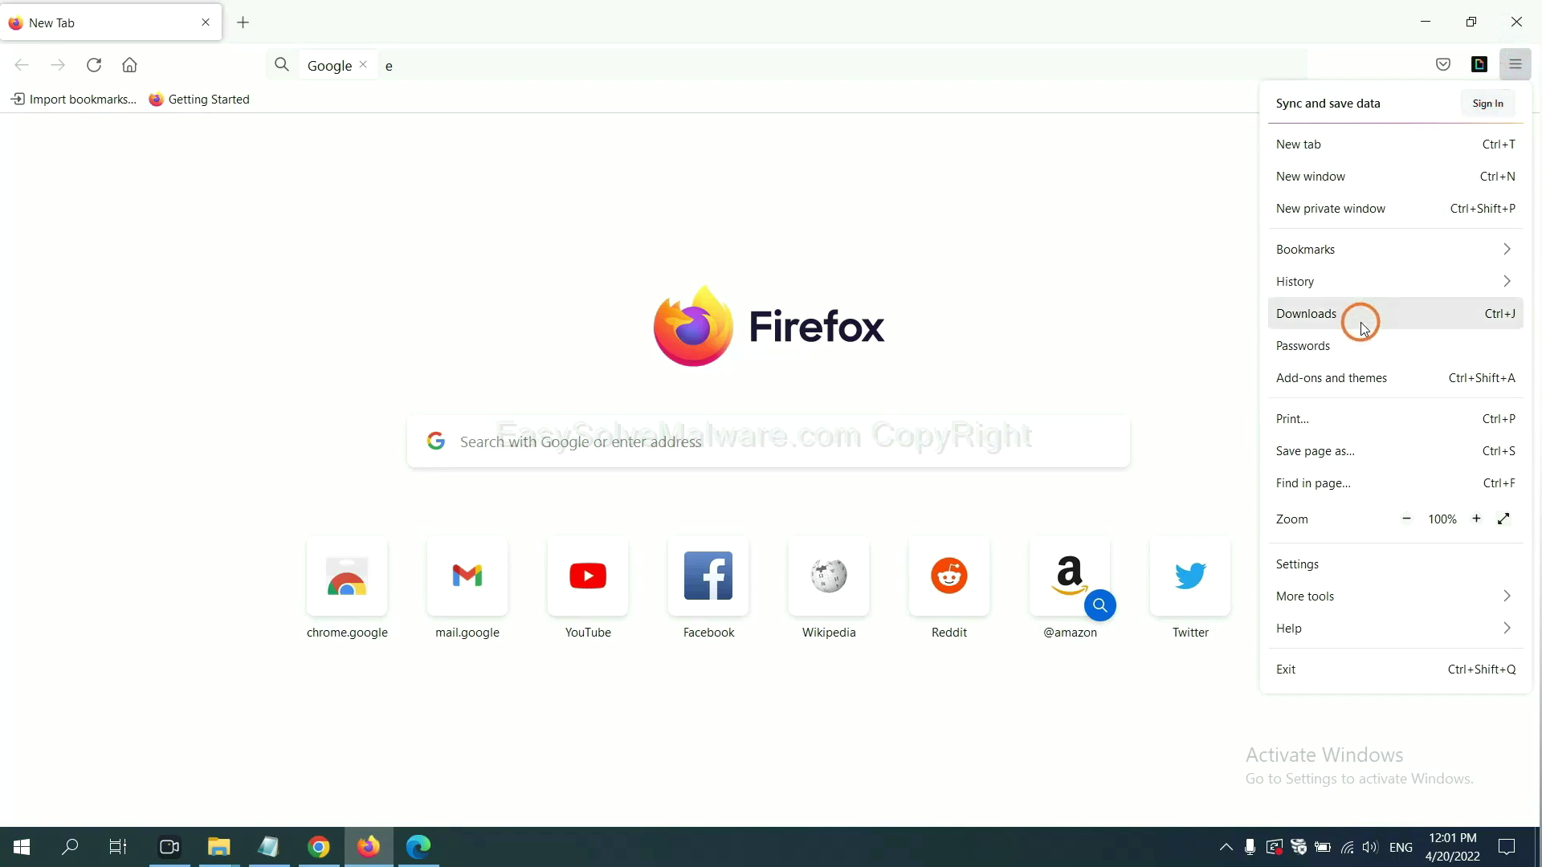
pyautogui.click(1347, 385)
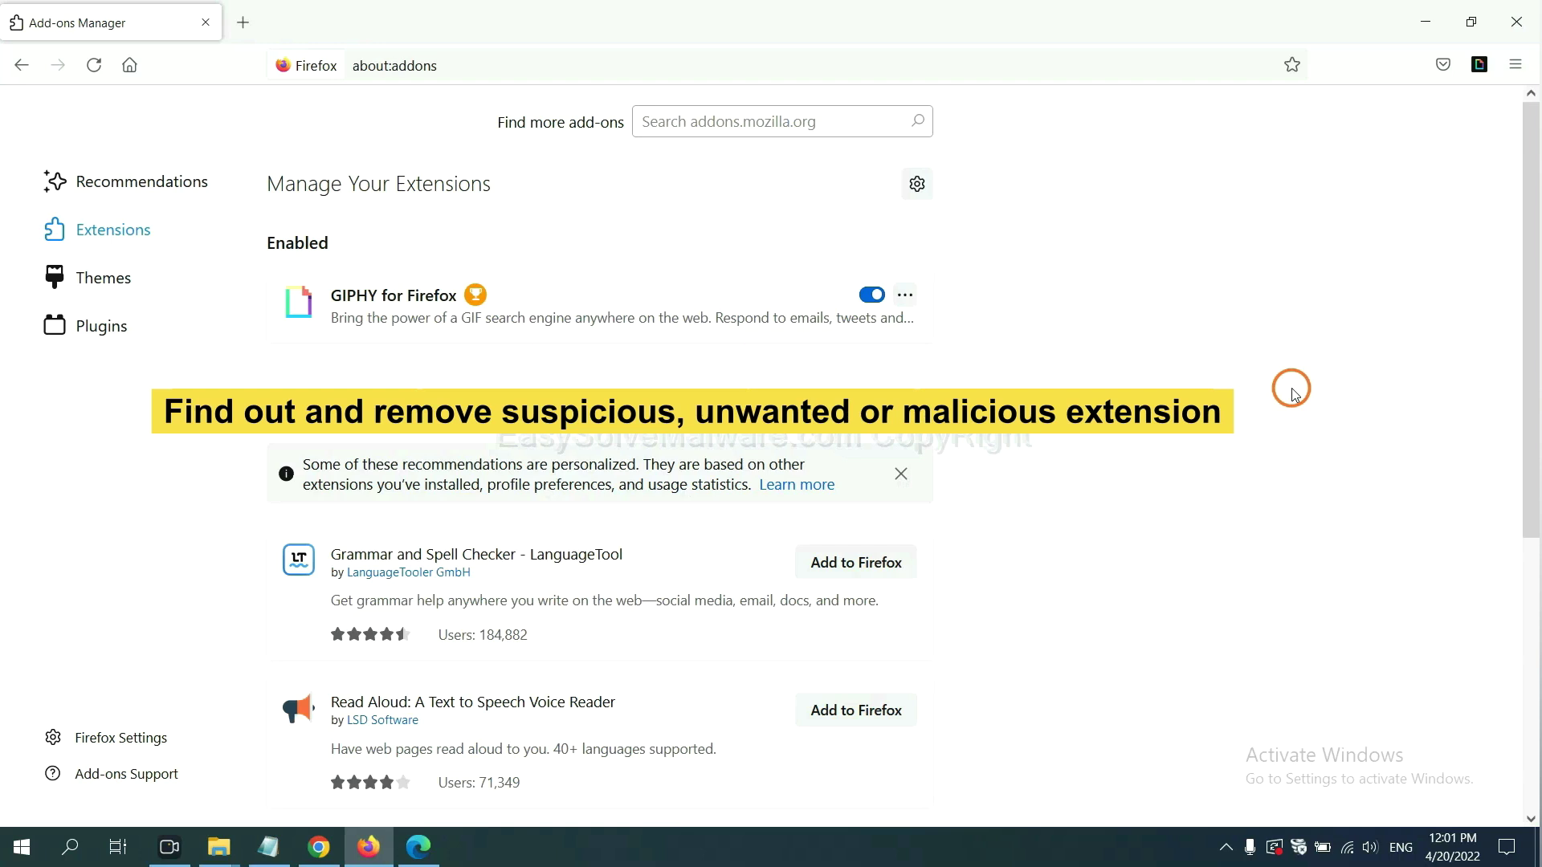
pyautogui.click(905, 297)
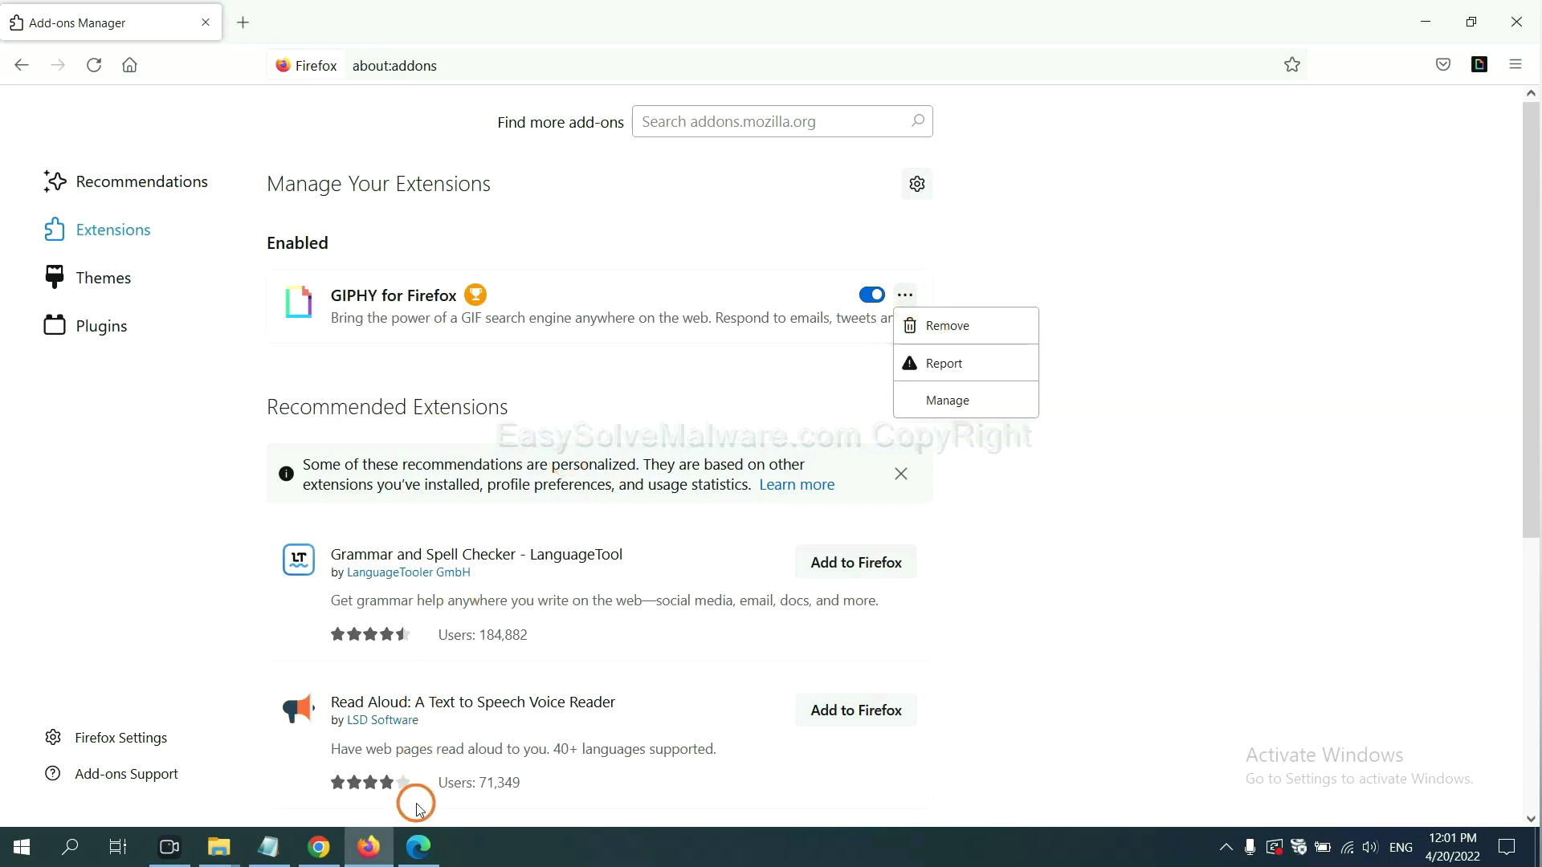
pyautogui.click(417, 848)
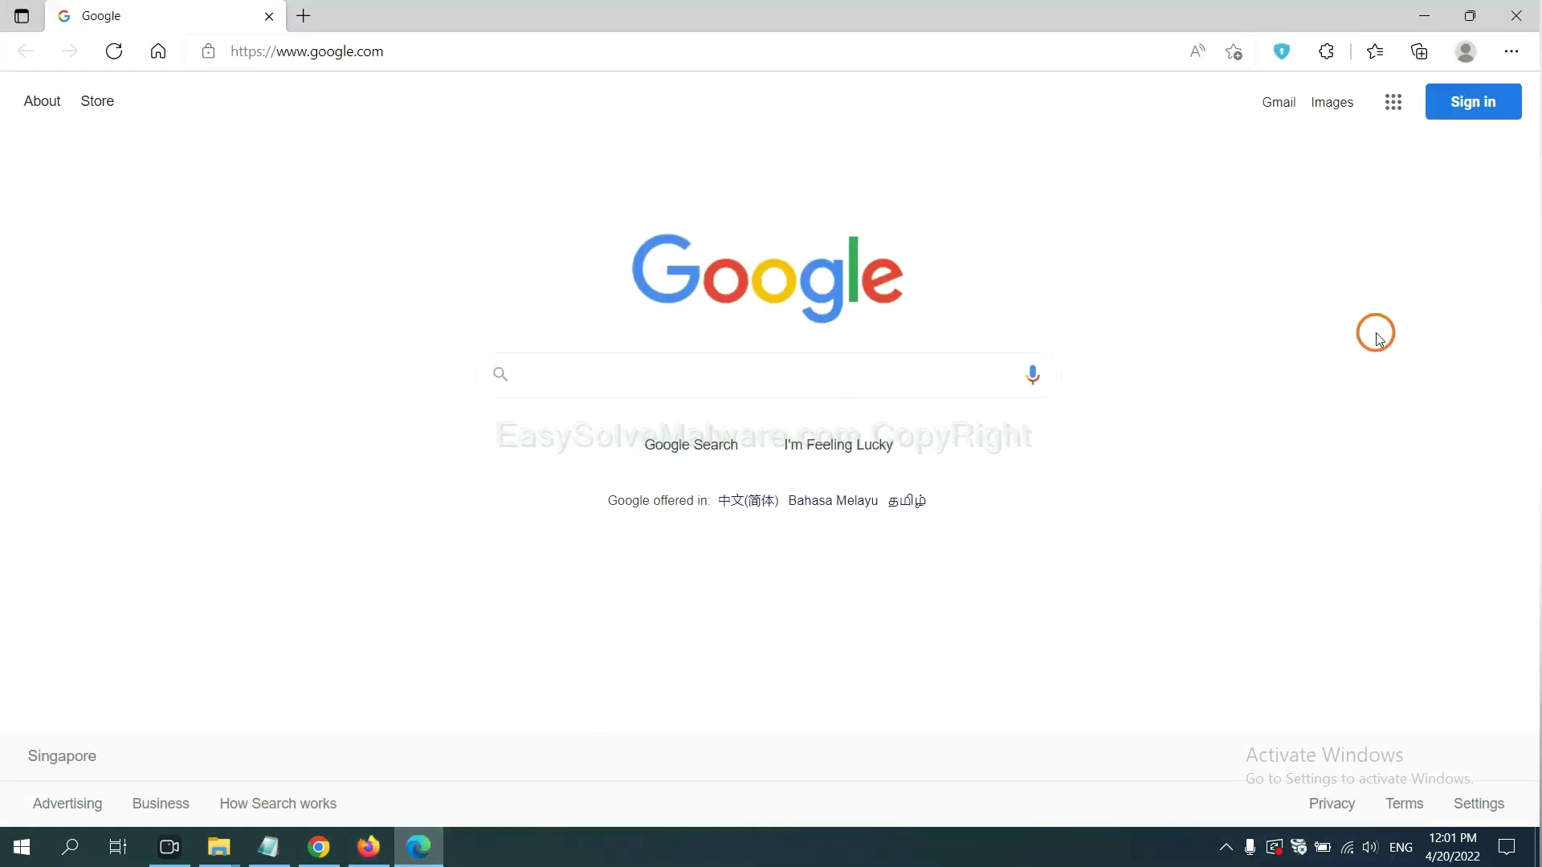
# Step: Remove the ArcVpn Free Fast VPN Proxy extension from Edge and minimize to the desktop
pyautogui.click(1510, 51)
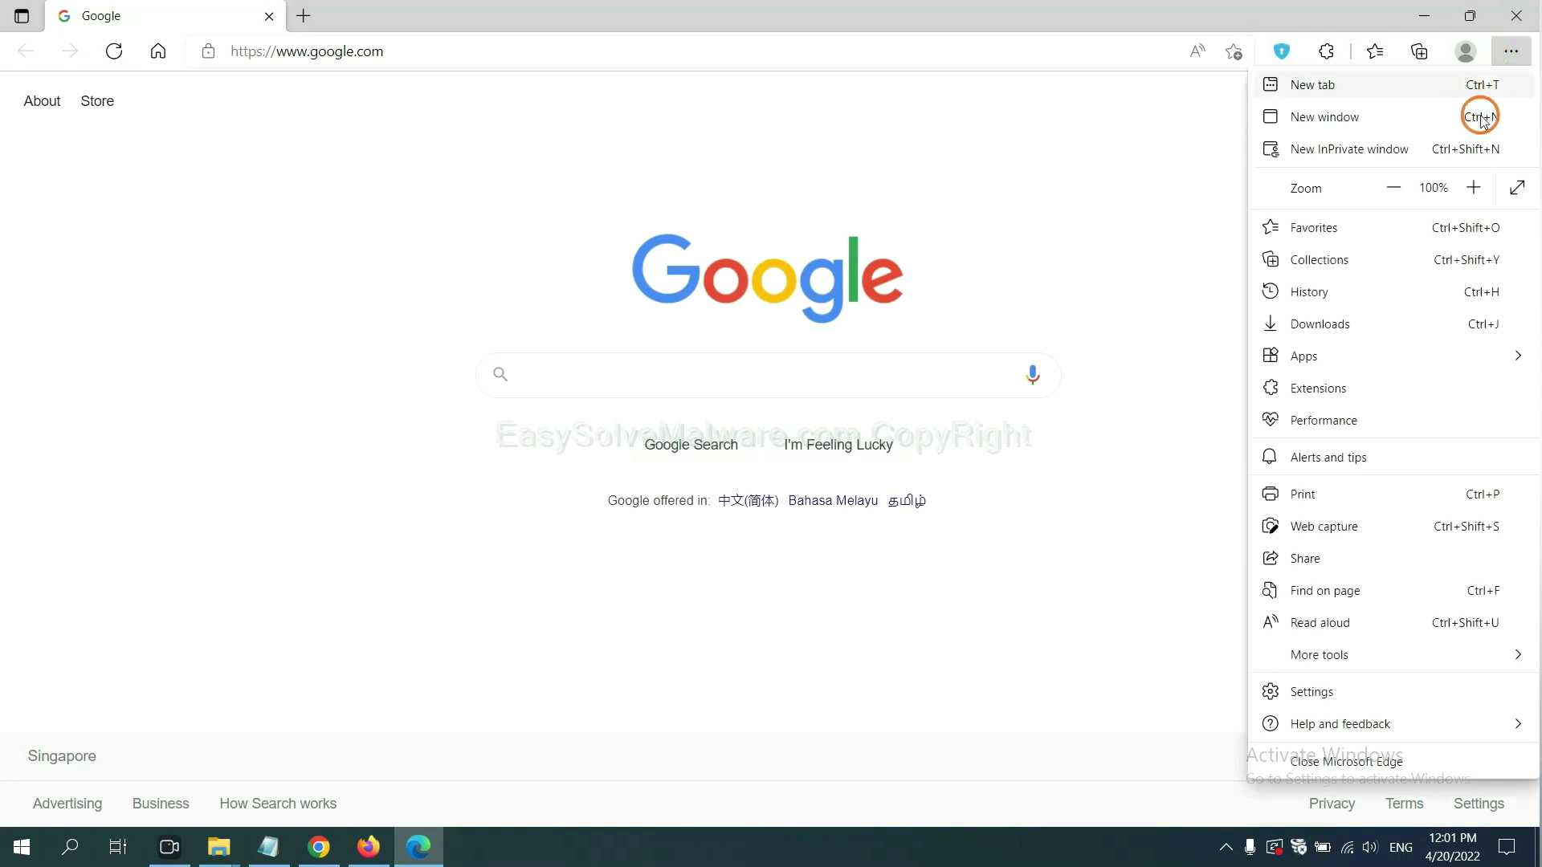
pyautogui.rightClick(1324, 389)
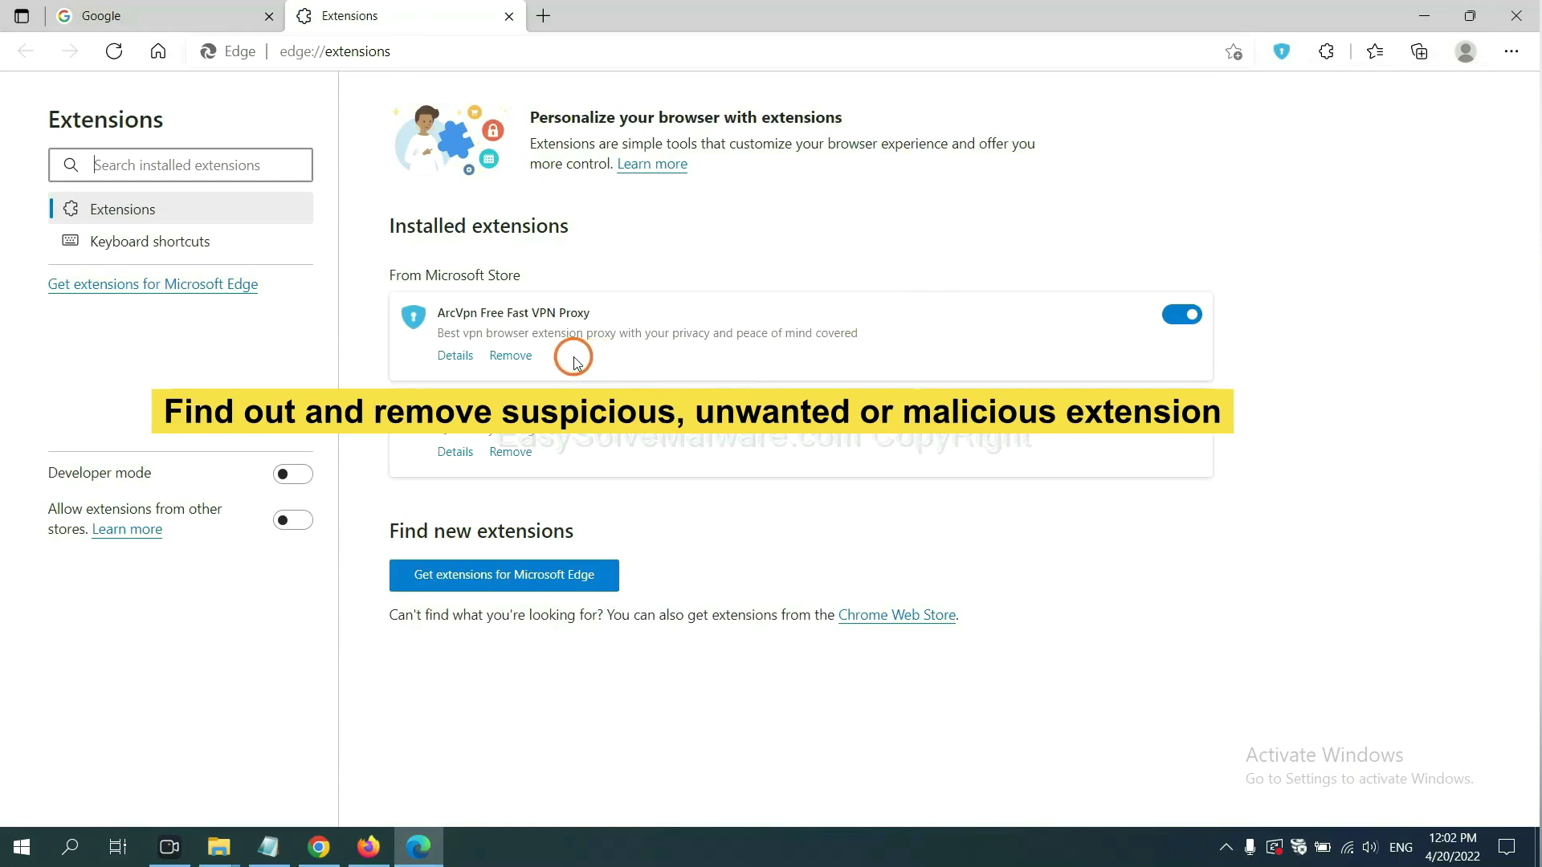
pyautogui.click(524, 358)
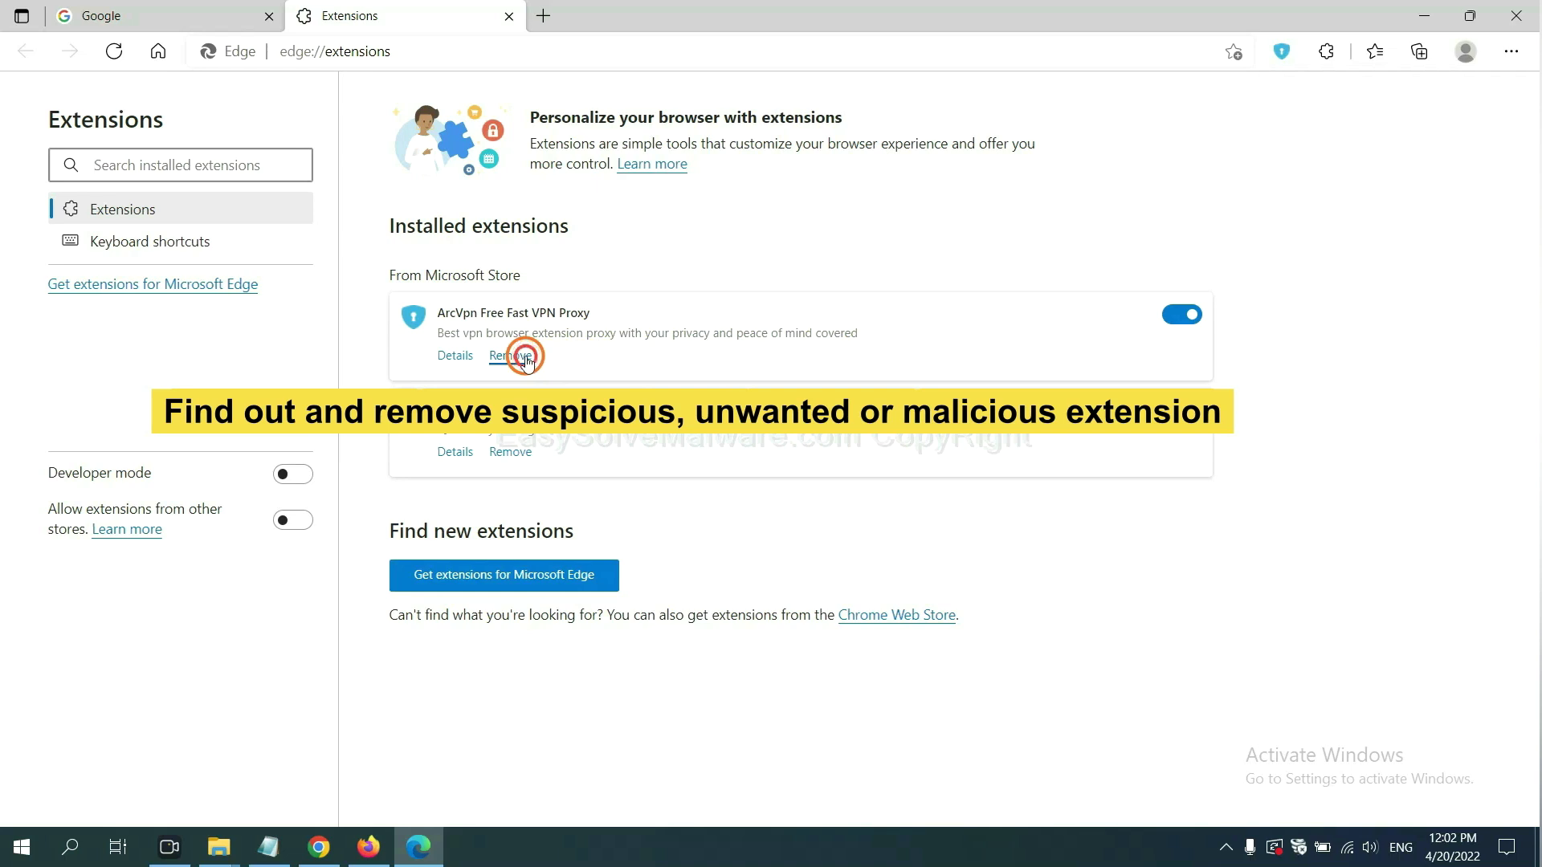
pyautogui.click(1148, 193)
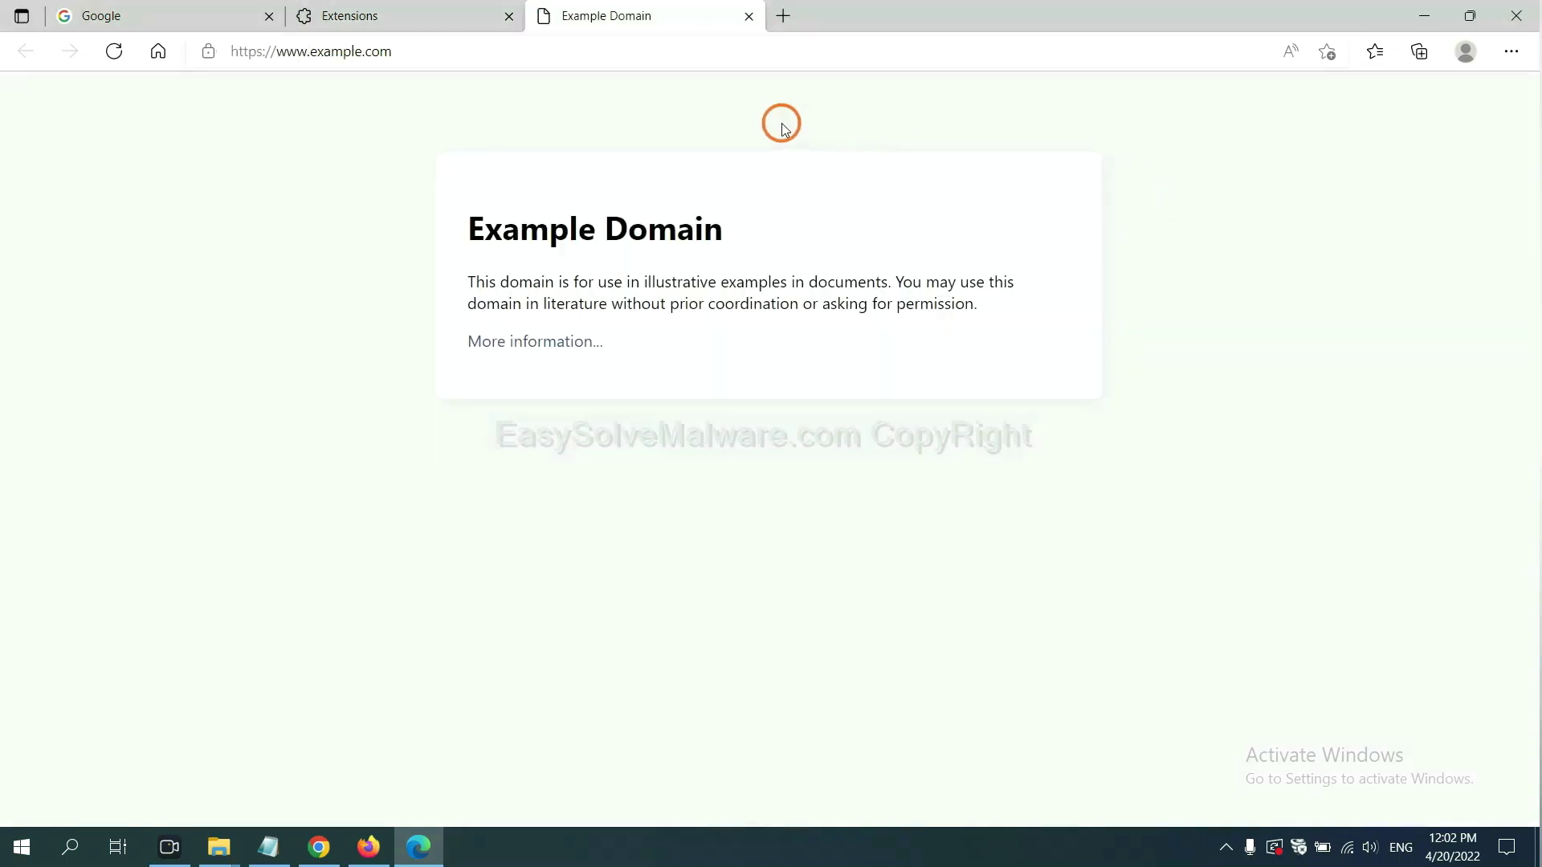
pyautogui.click(1537, 850)
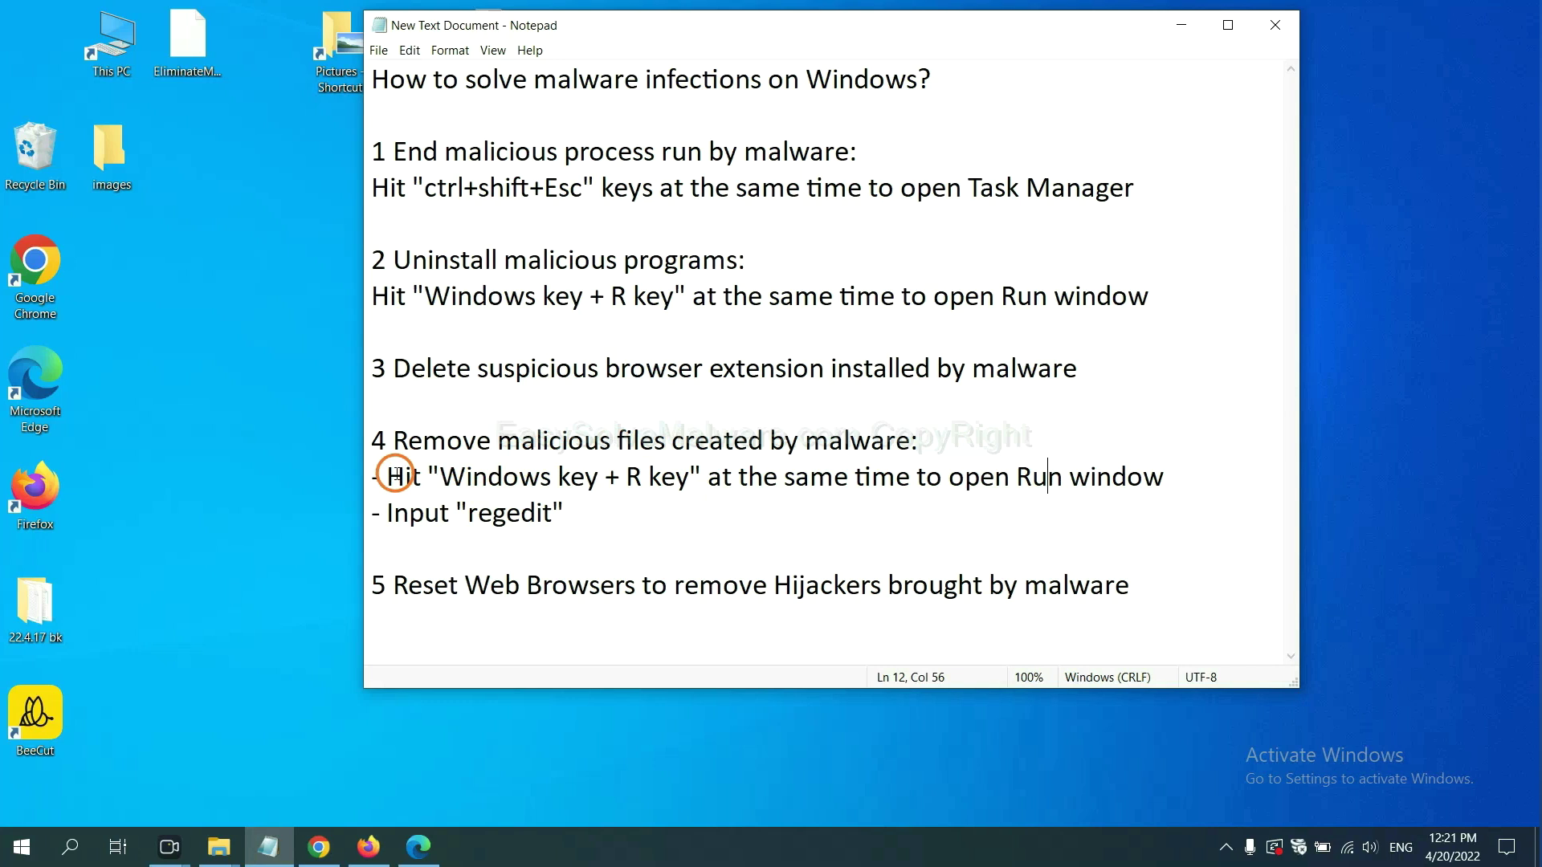
# Step: Launch Registry Editor by running regedit from the Win+R Run dialog beside the notes
pyautogui.moveTo(397, 476); pyautogui.dragTo(872, 500)
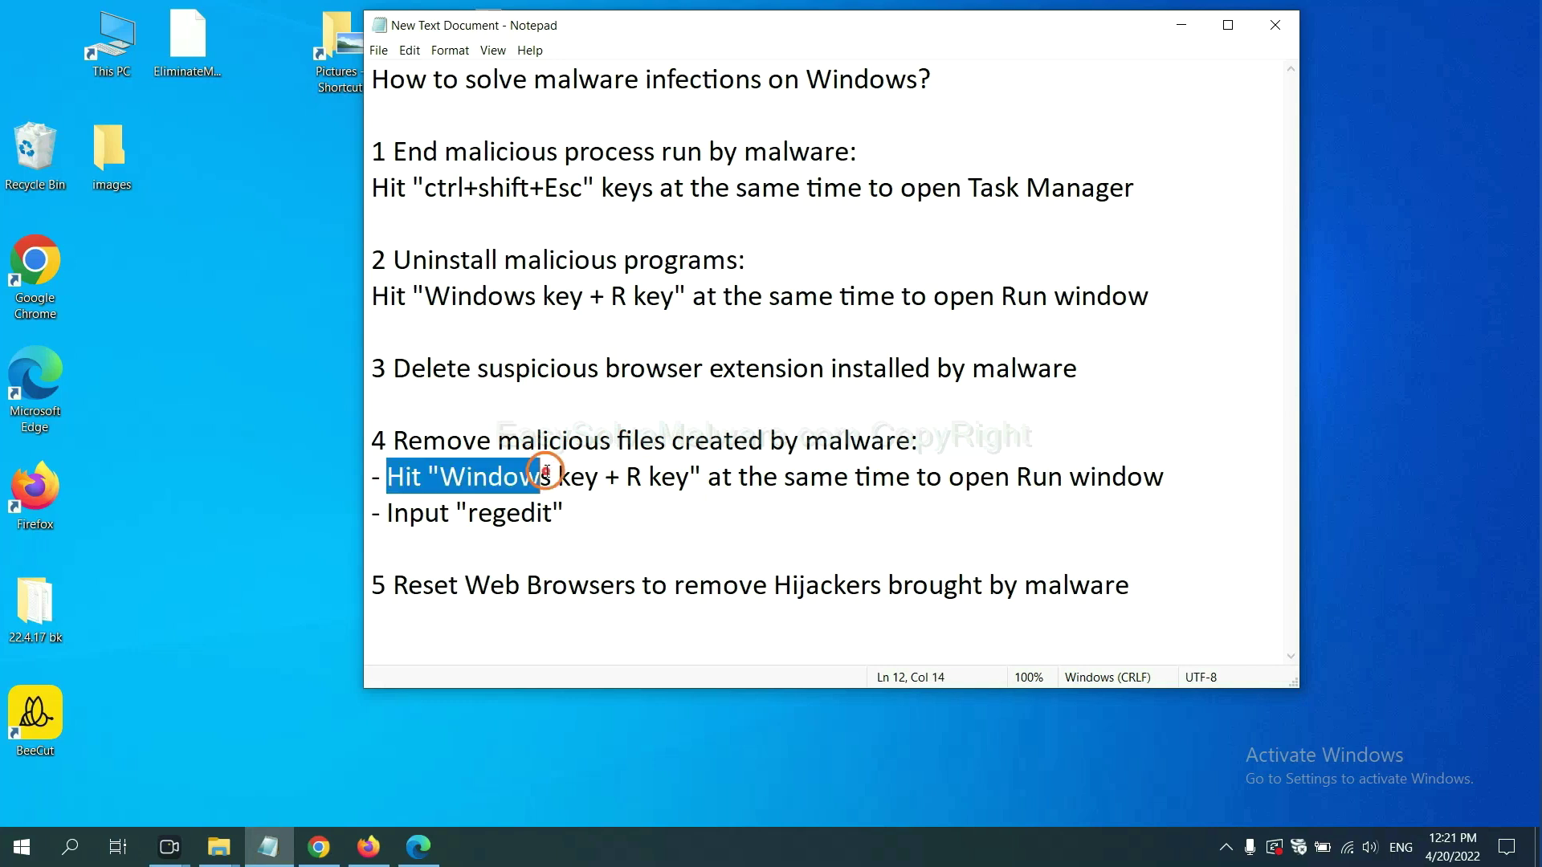
pyautogui.click(889, 485)
pyautogui.press('super+r')
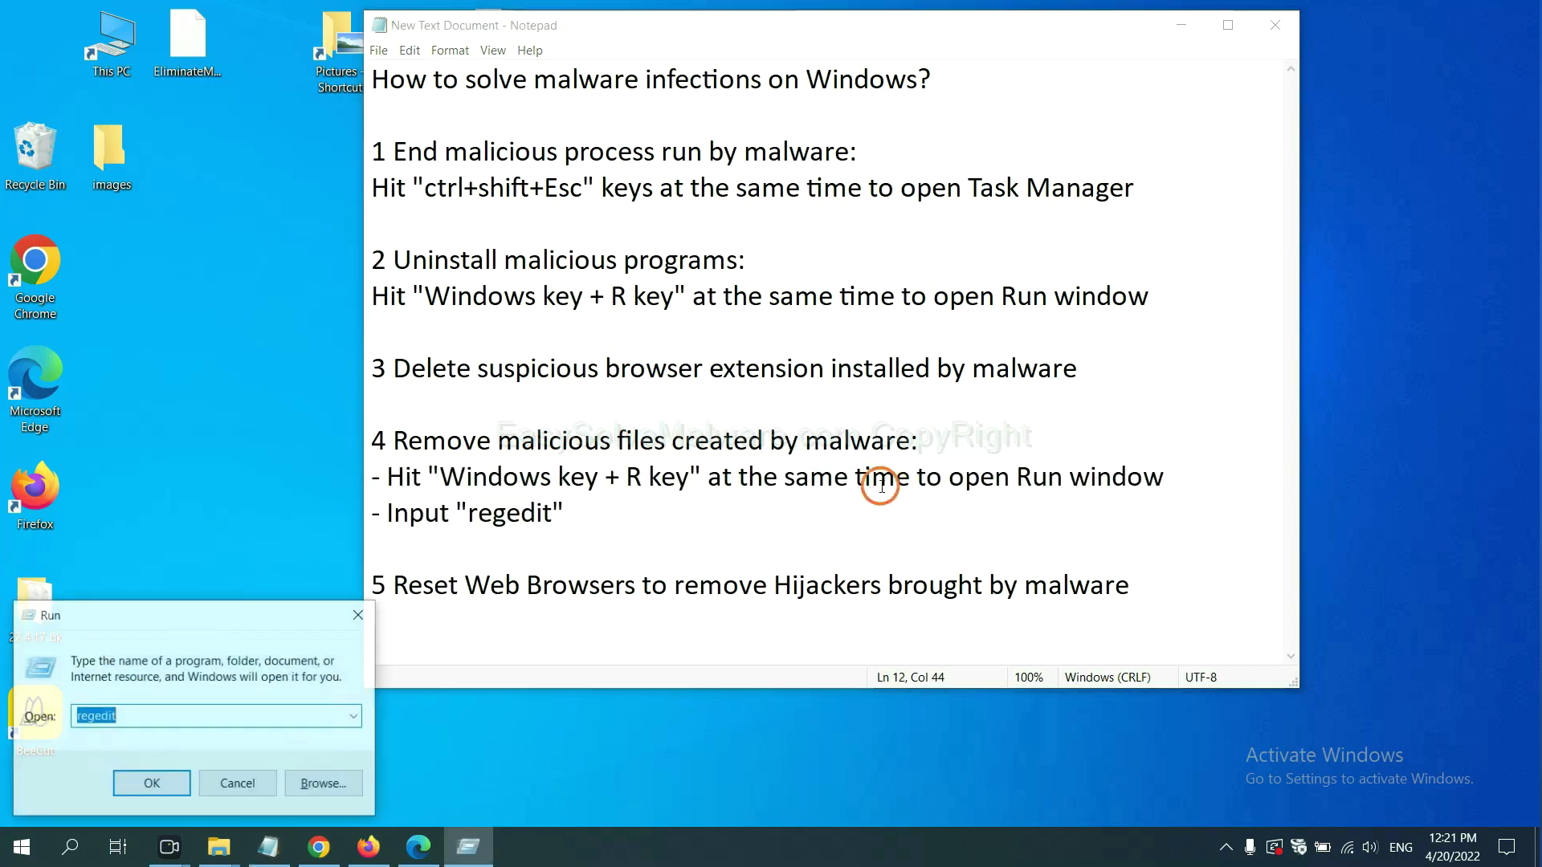
pyautogui.moveTo(280, 616); pyautogui.dragTo(1224, 318)
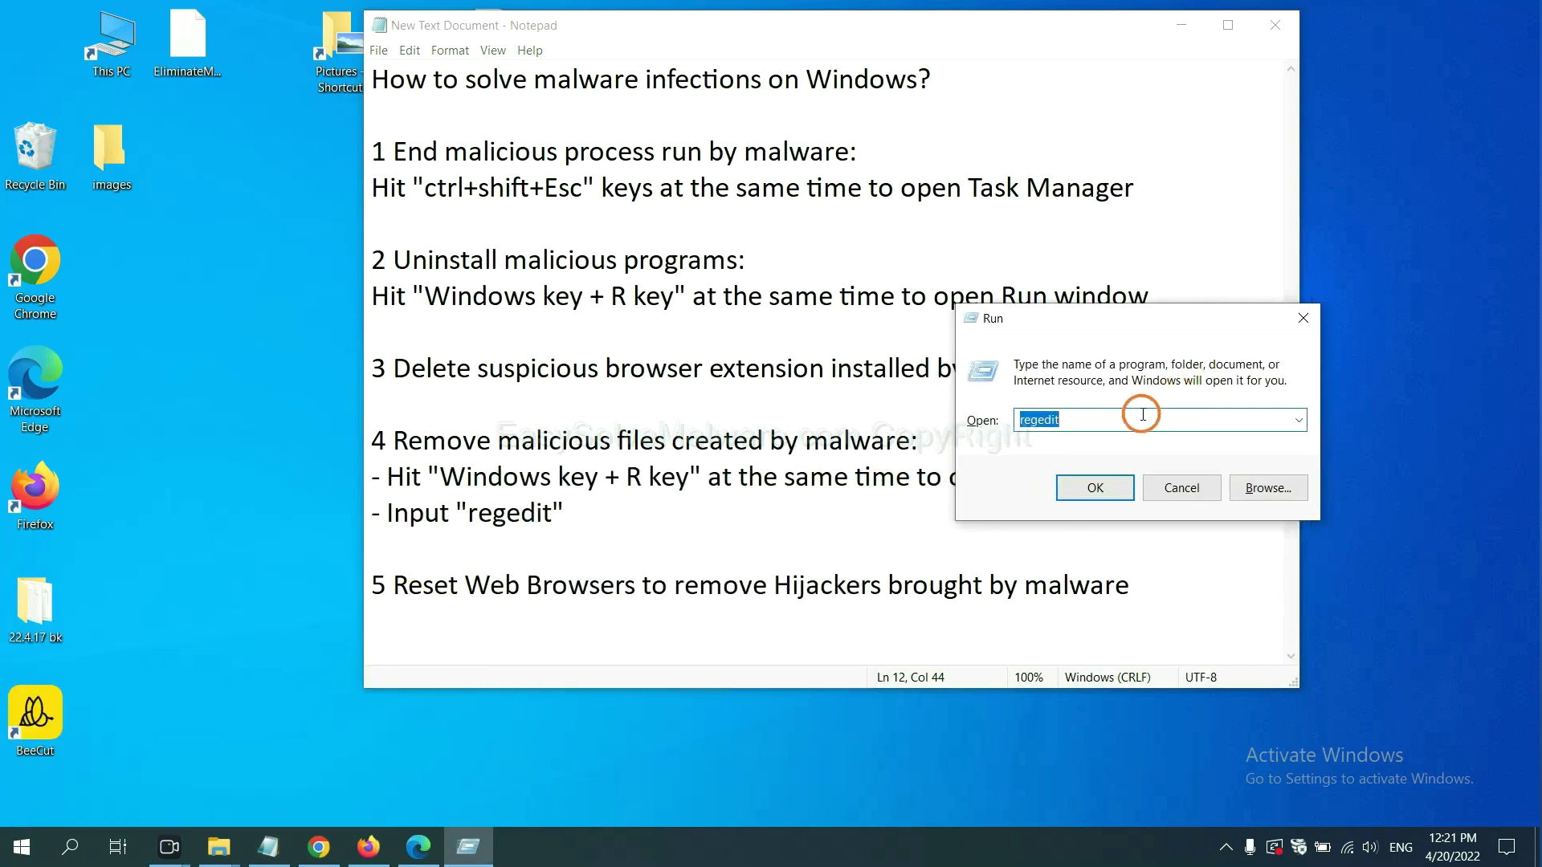
pyautogui.click(1140, 415)
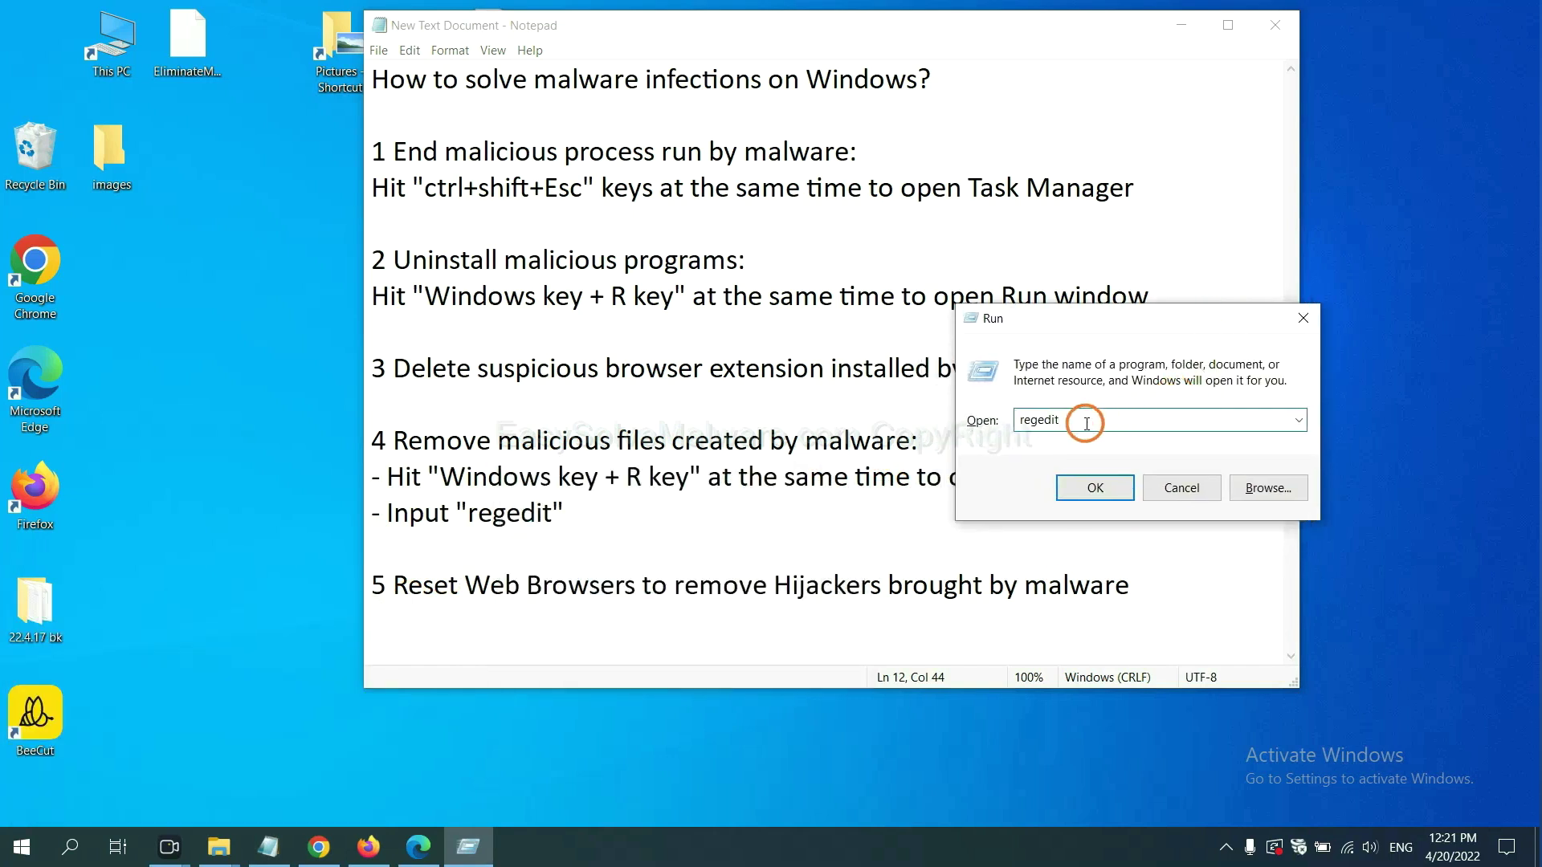
pyautogui.click(1094, 487)
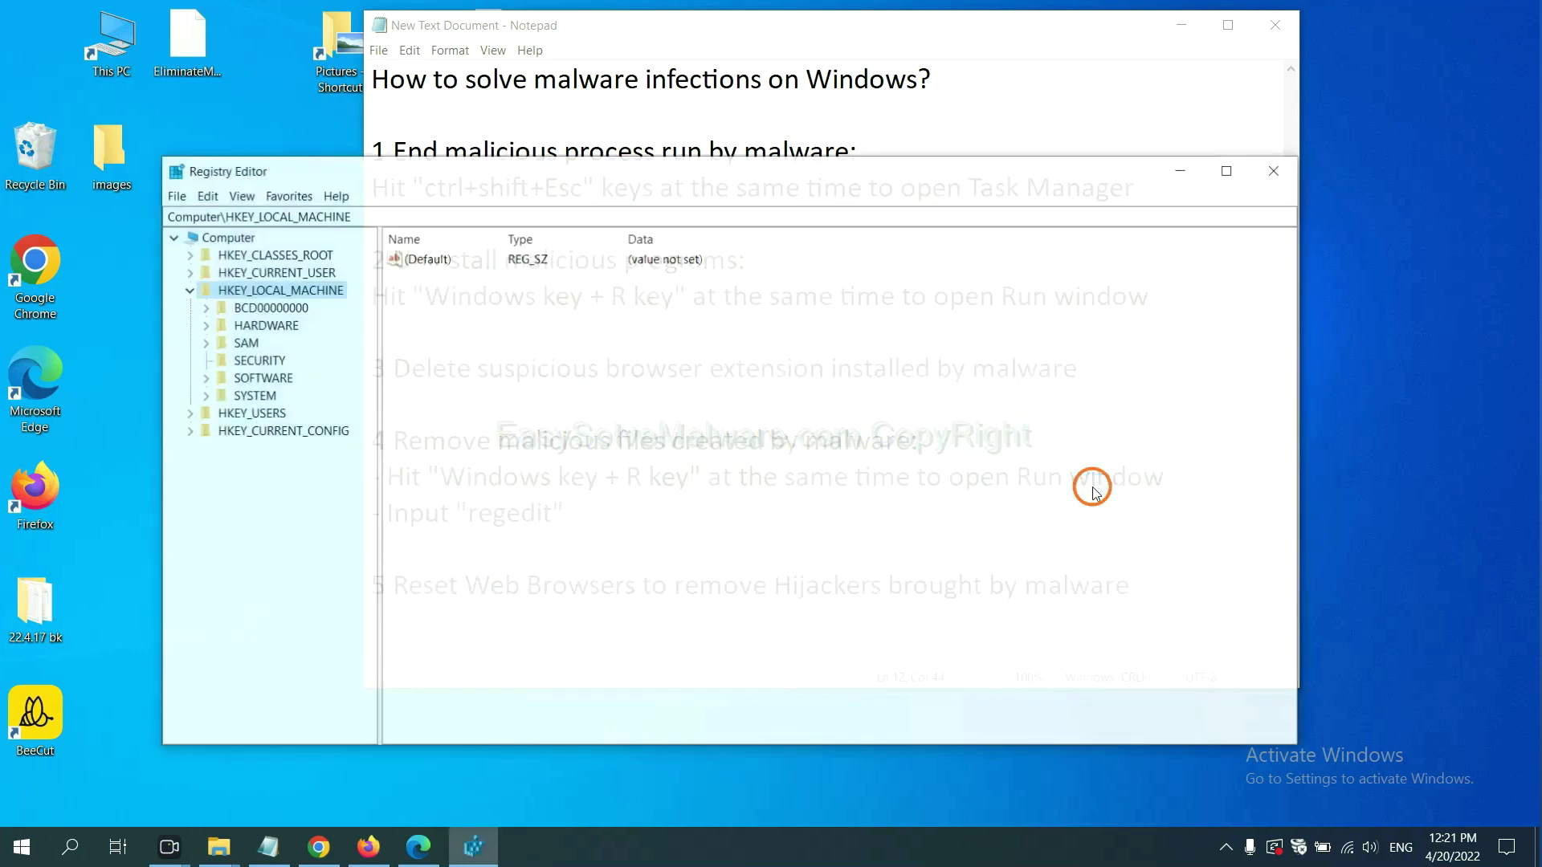
# Step: Search the registry for 'beecut' via Edit > Find, landing on BeeCut.exe under FEATURE_BROWSER_EMULATION
pyautogui.click(212, 195)
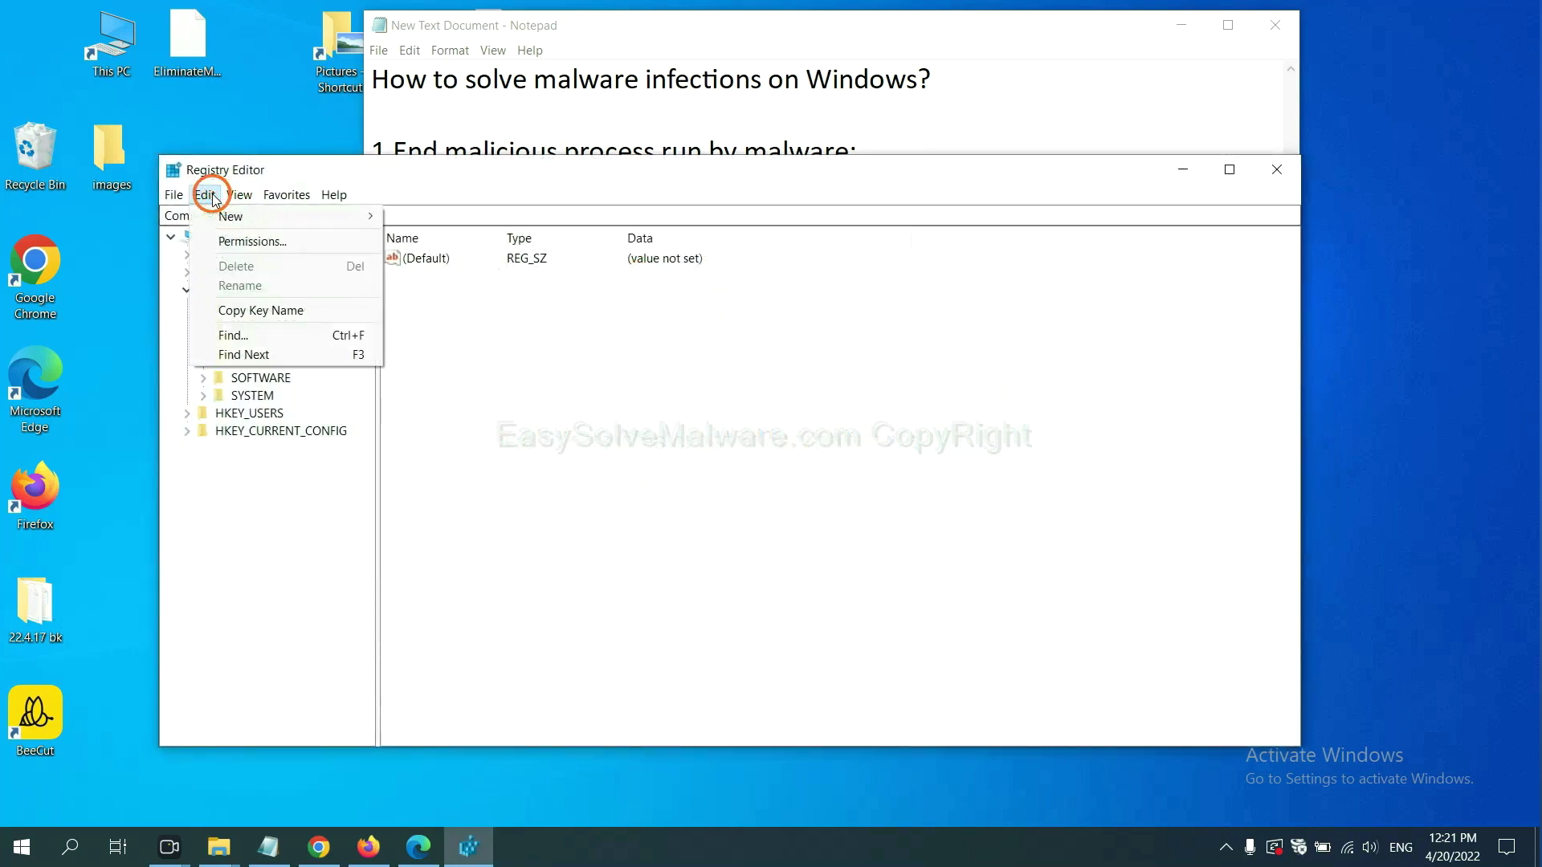
pyautogui.click(269, 338)
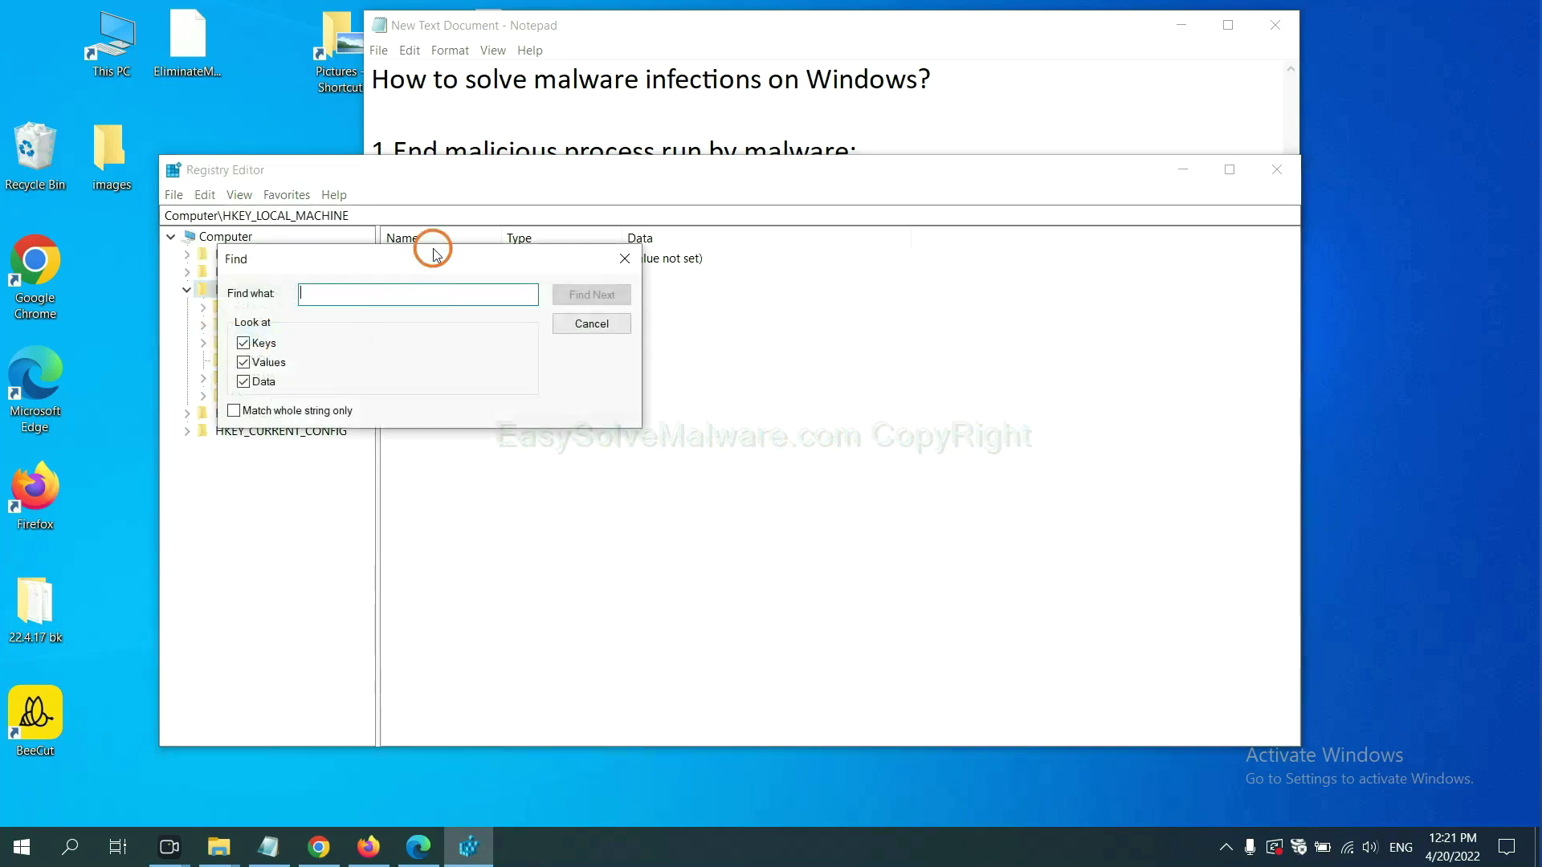
pyautogui.moveTo(462, 263); pyautogui.dragTo(612, 299)
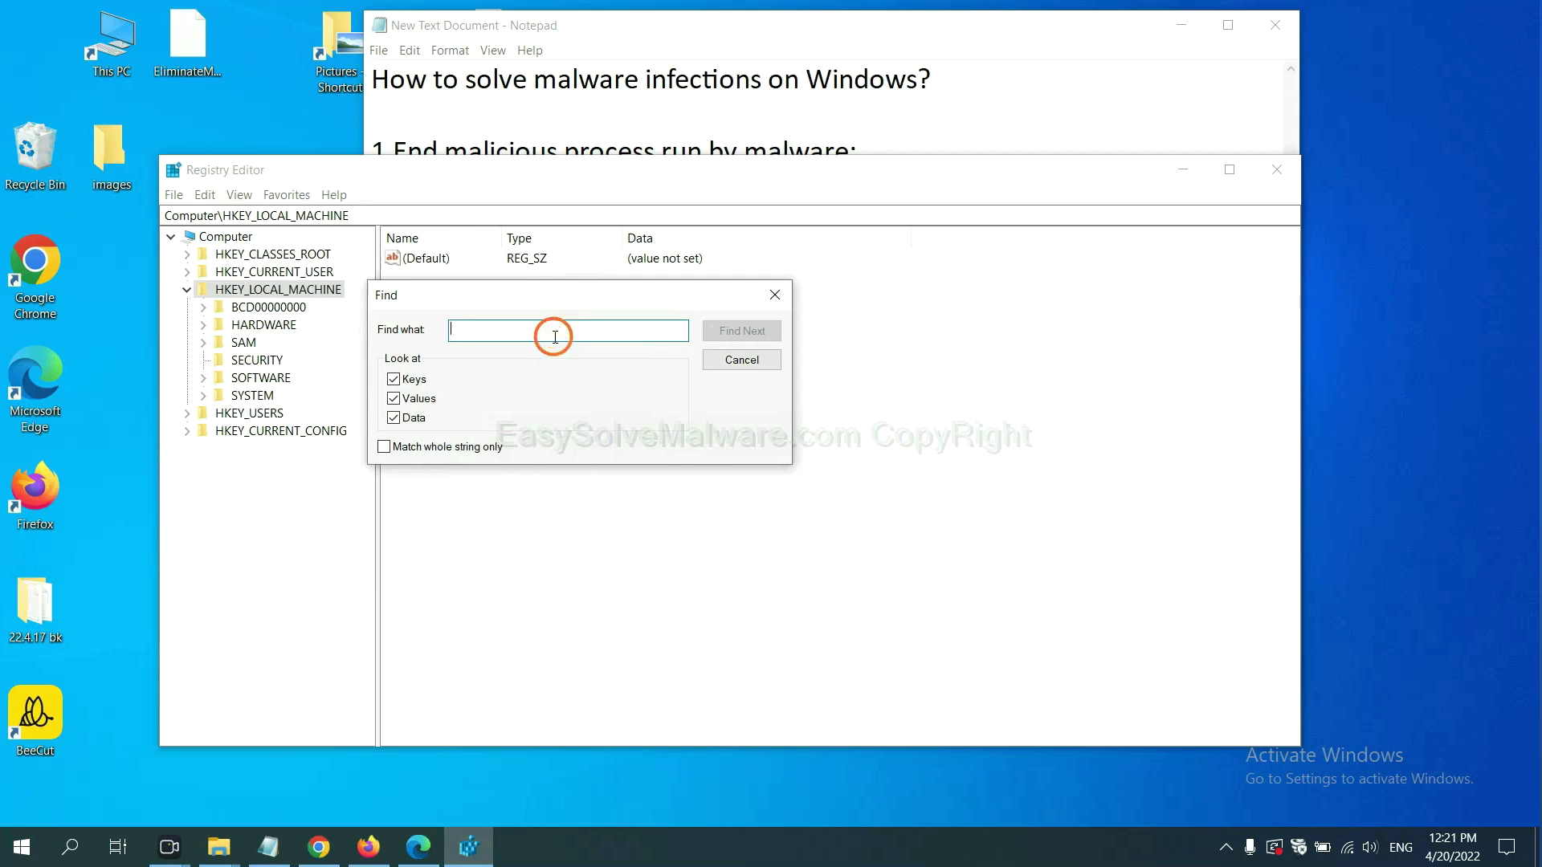
pyautogui.write('be')
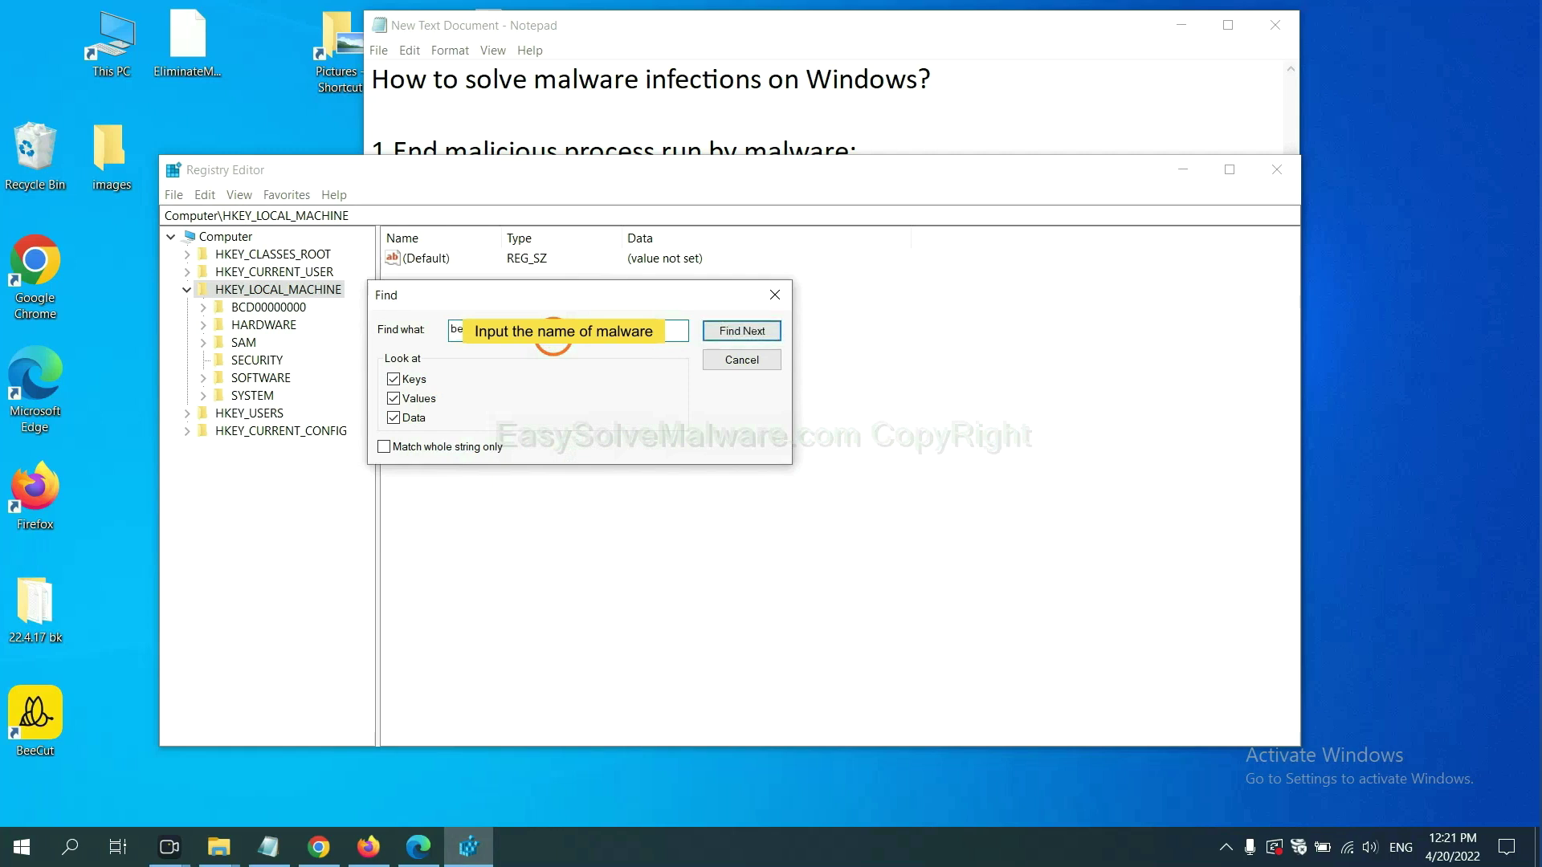
pyautogui.write('ecut')
pyautogui.click(742, 333)
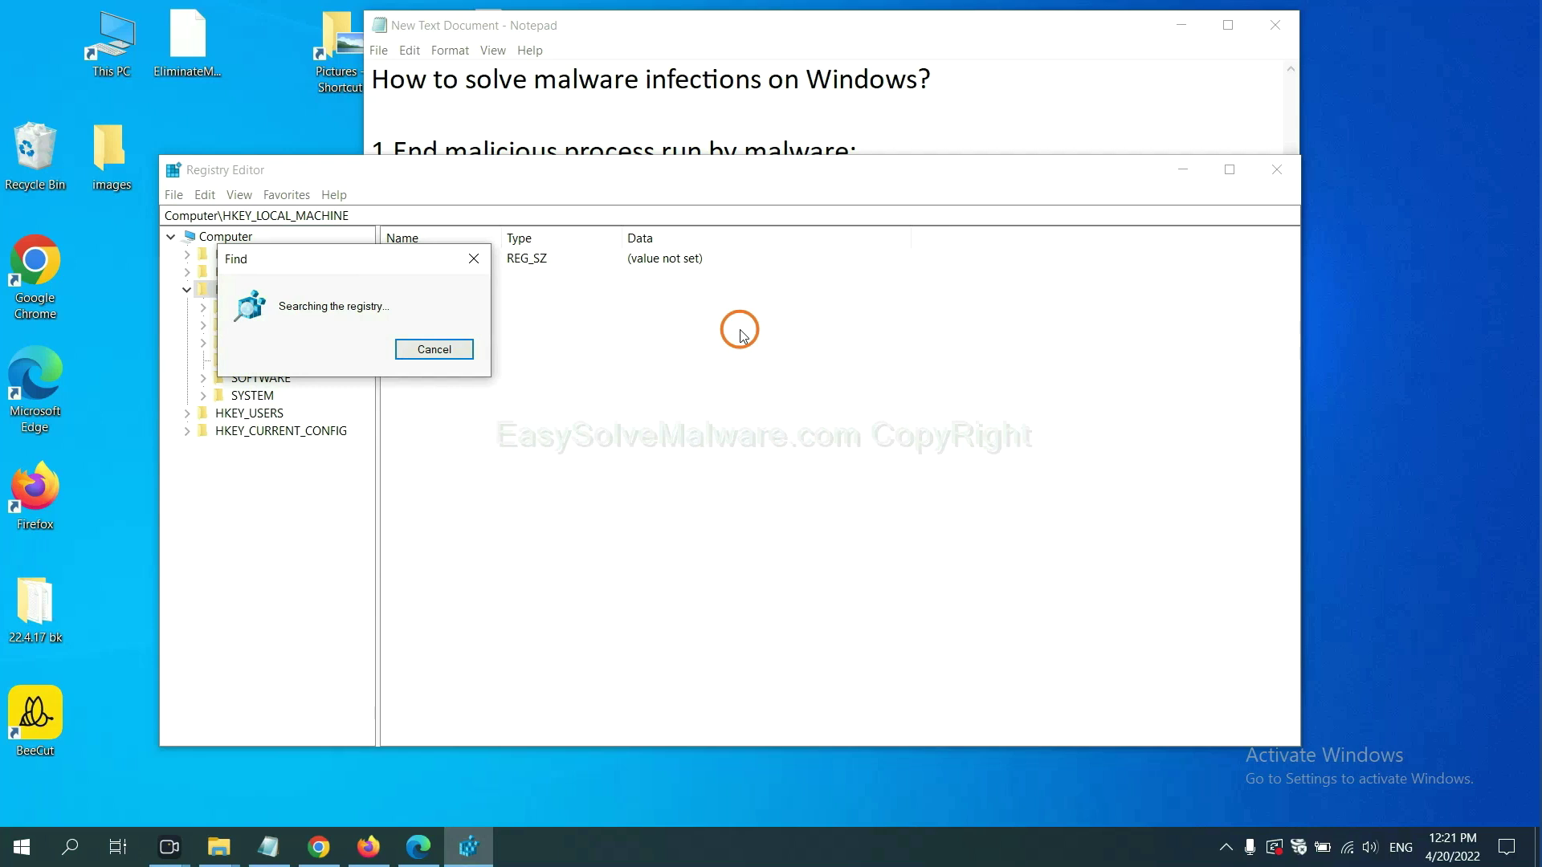
pyautogui.moveTo(396, 253); pyautogui.dragTo(639, 253)
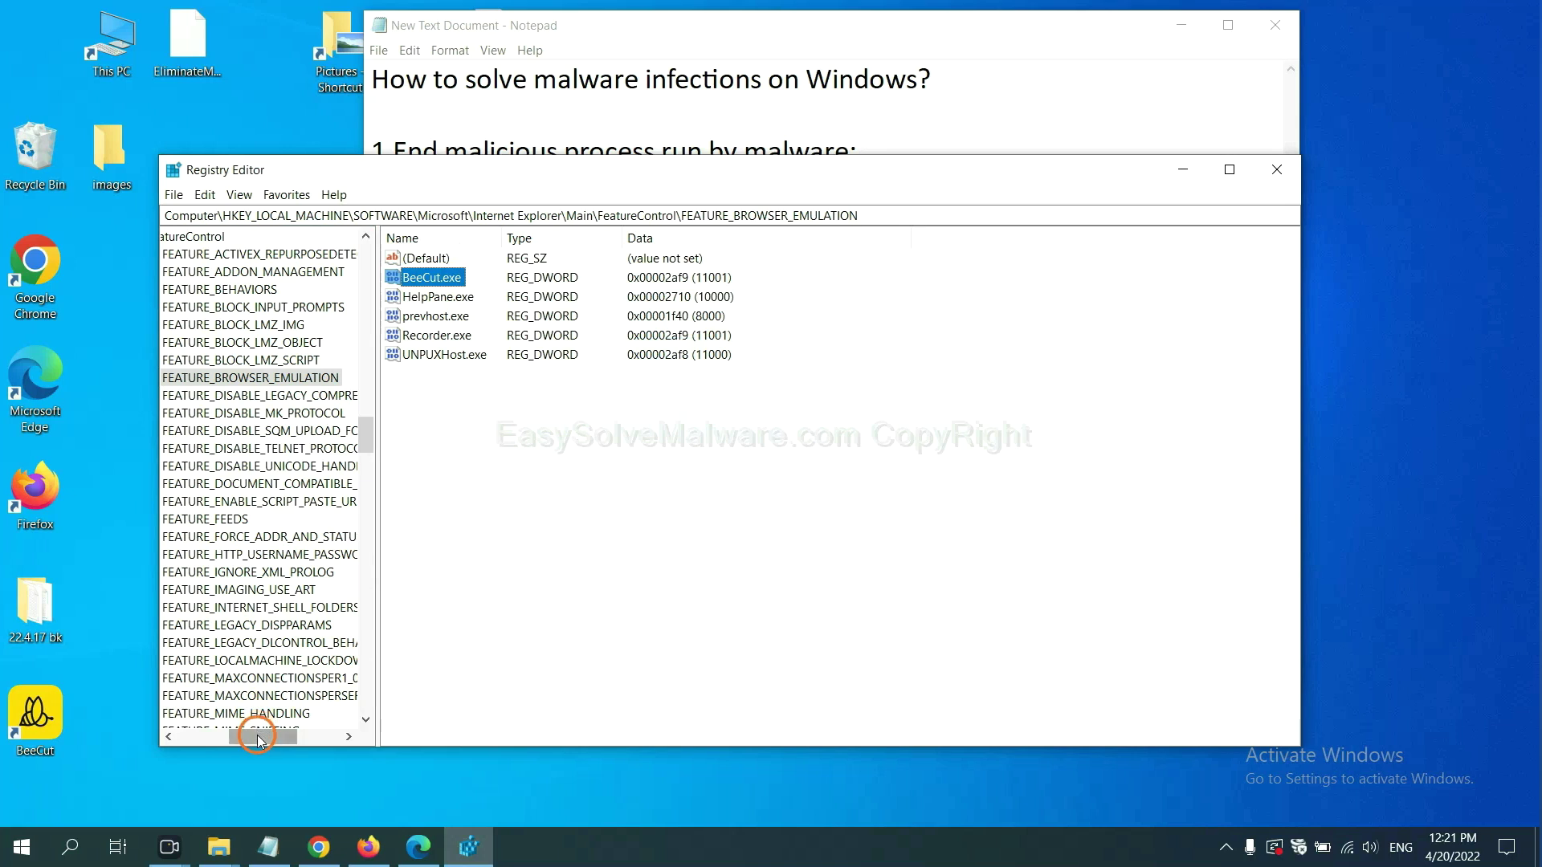
pyautogui.moveTo(257, 740); pyautogui.dragTo(242, 734)
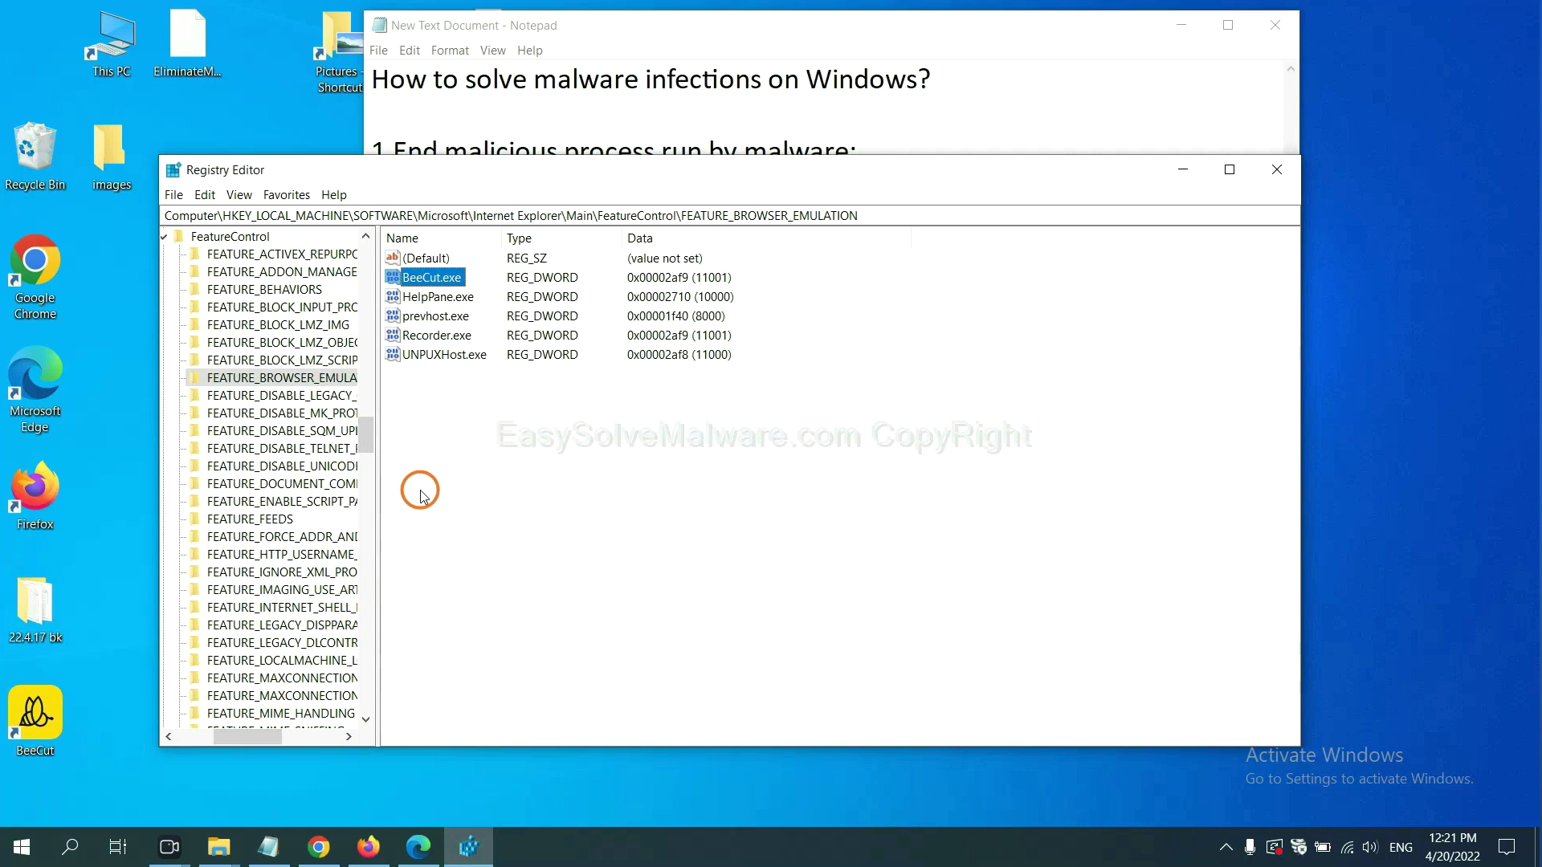
pyautogui.rightClick(310, 376)
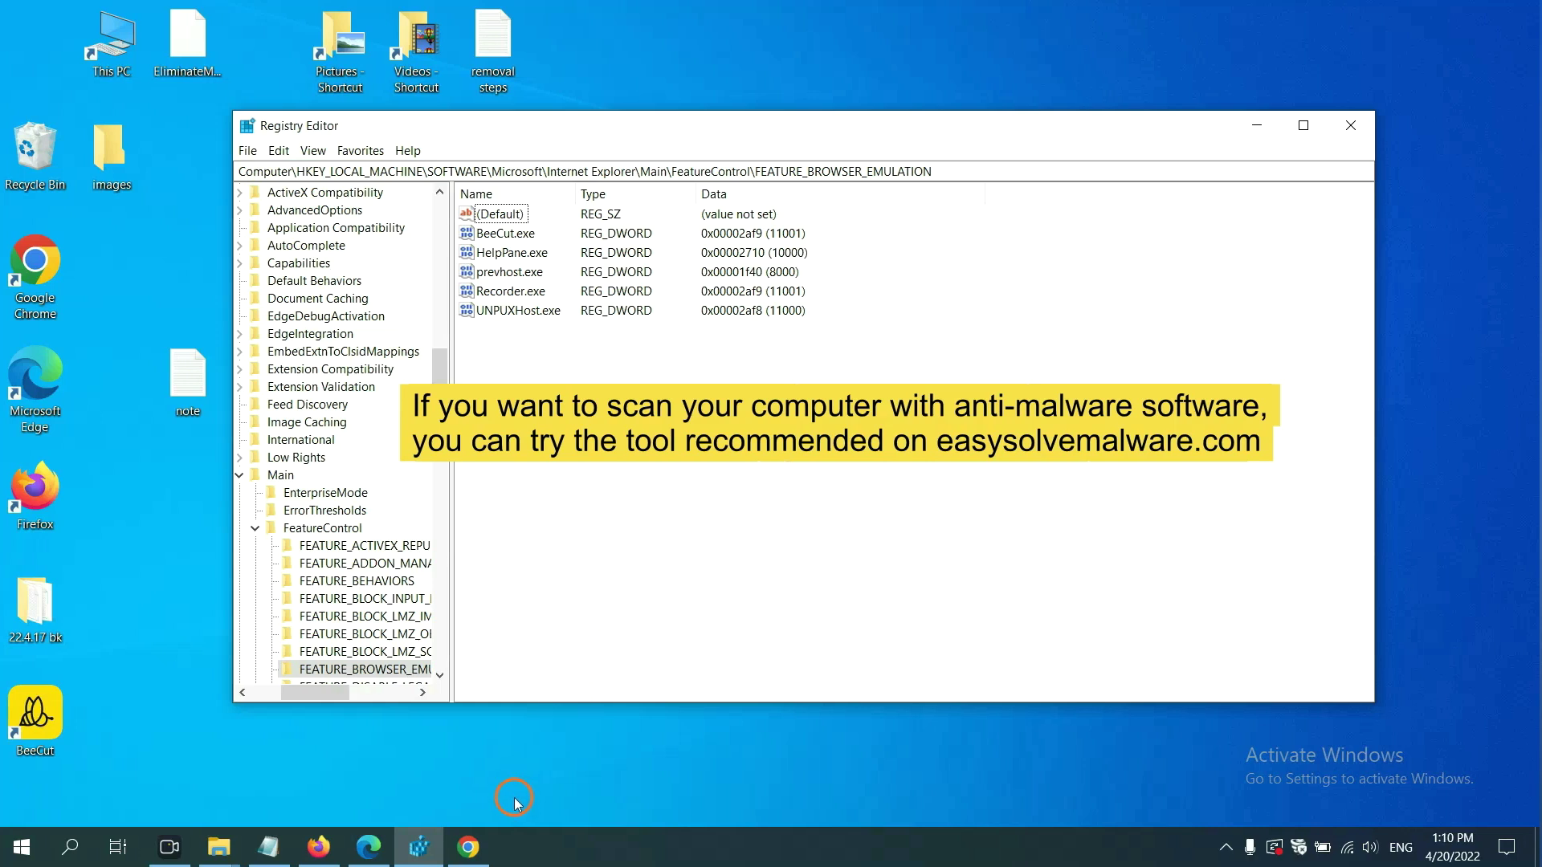
# Step: Bring up the easysolvemalware.com removal guide in Chrome from the taskbar
pyautogui.click(473, 847)
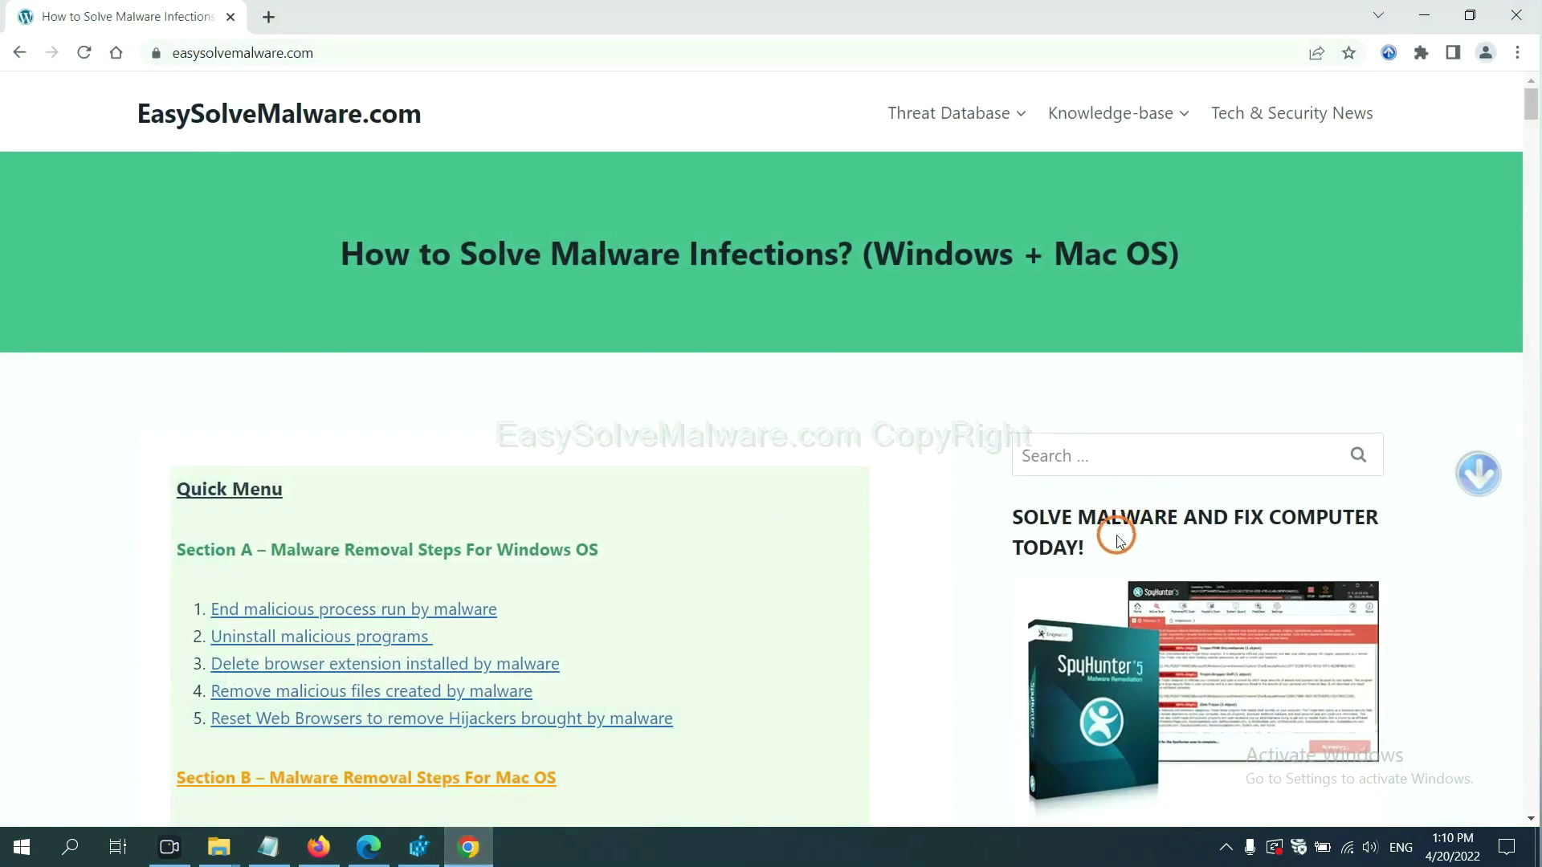
pyautogui.scroll(-1, 1114, 548)
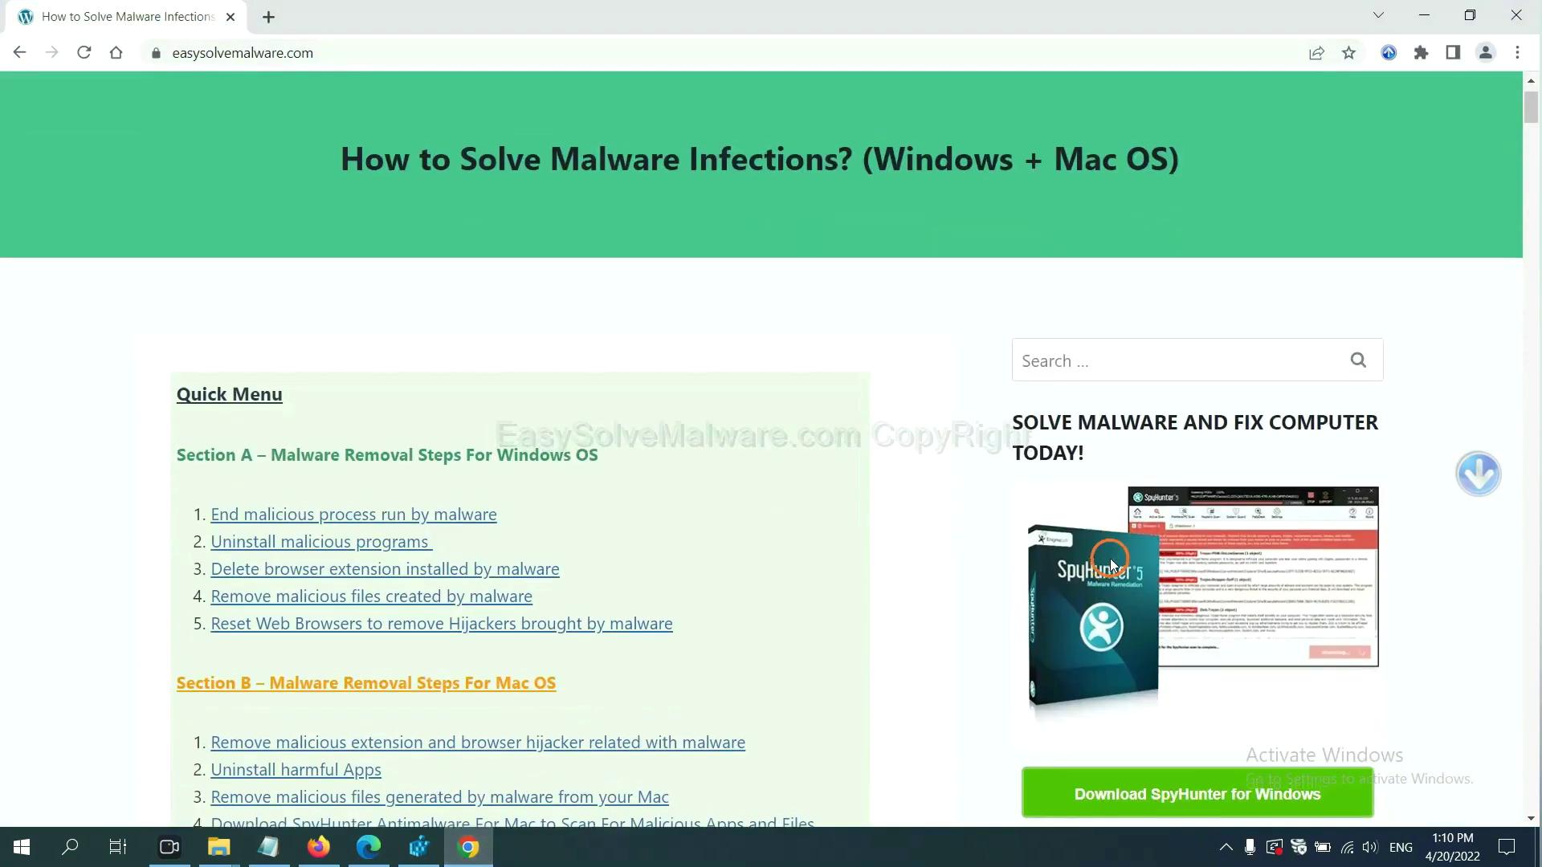
pyautogui.scroll(1, 1108, 561)
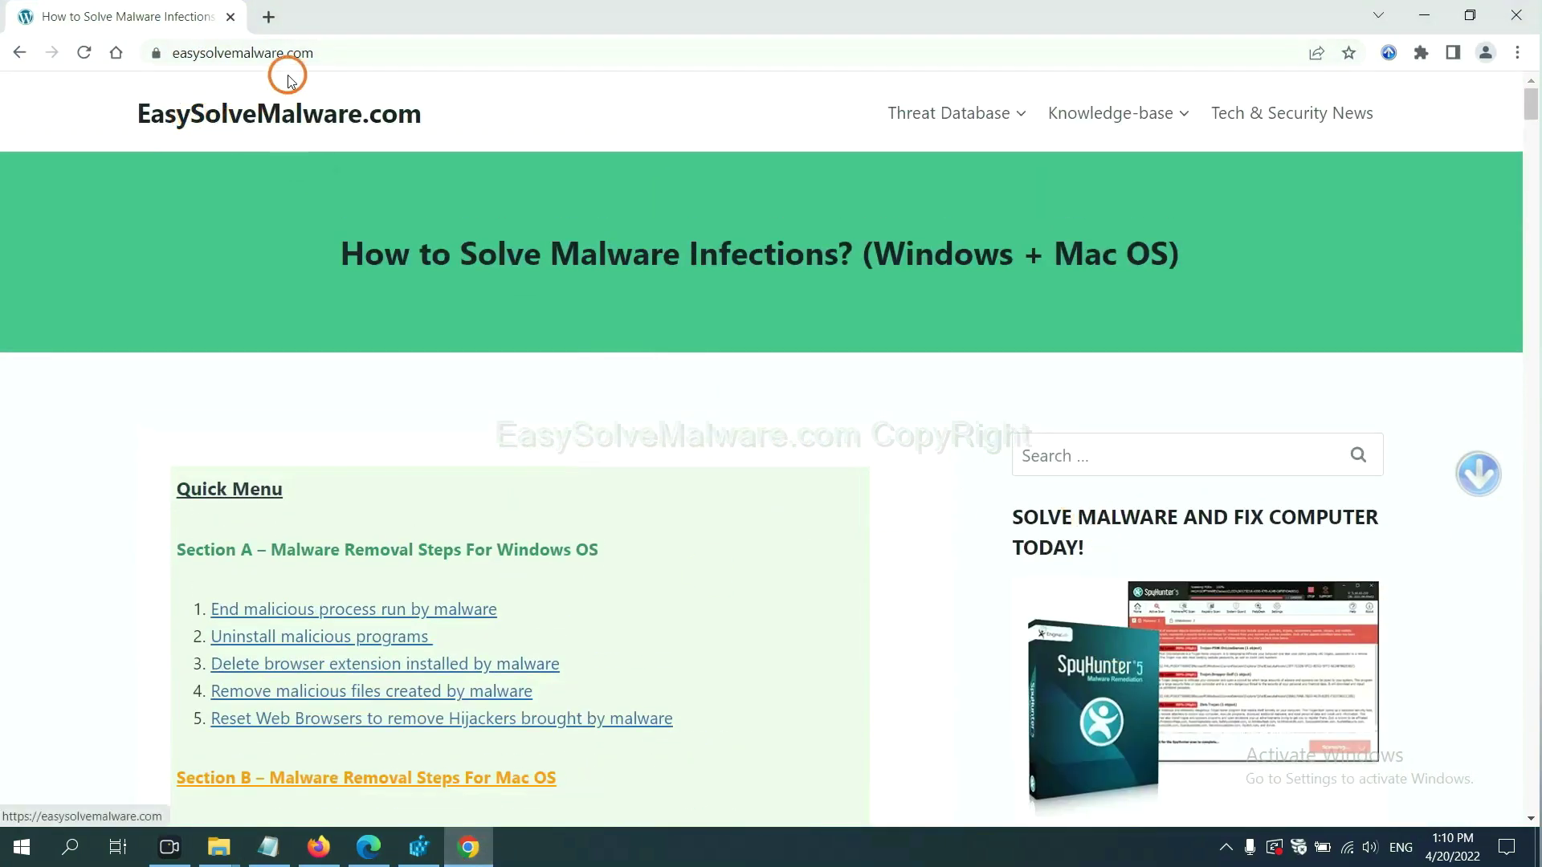
pyautogui.scroll(-1, 1252, 534)
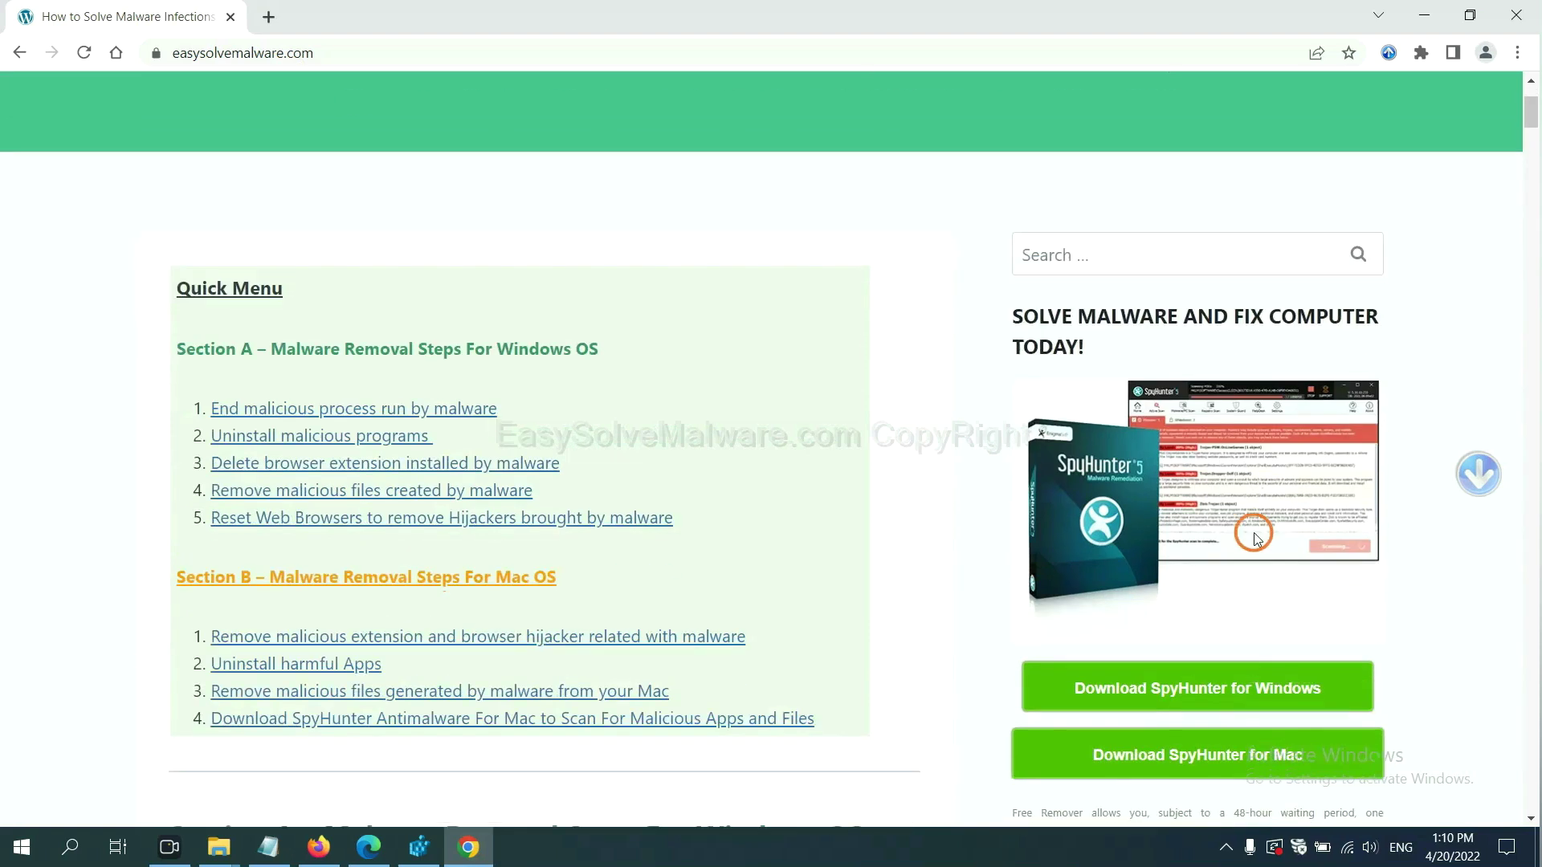
pyautogui.scroll(-1, 1206, 482)
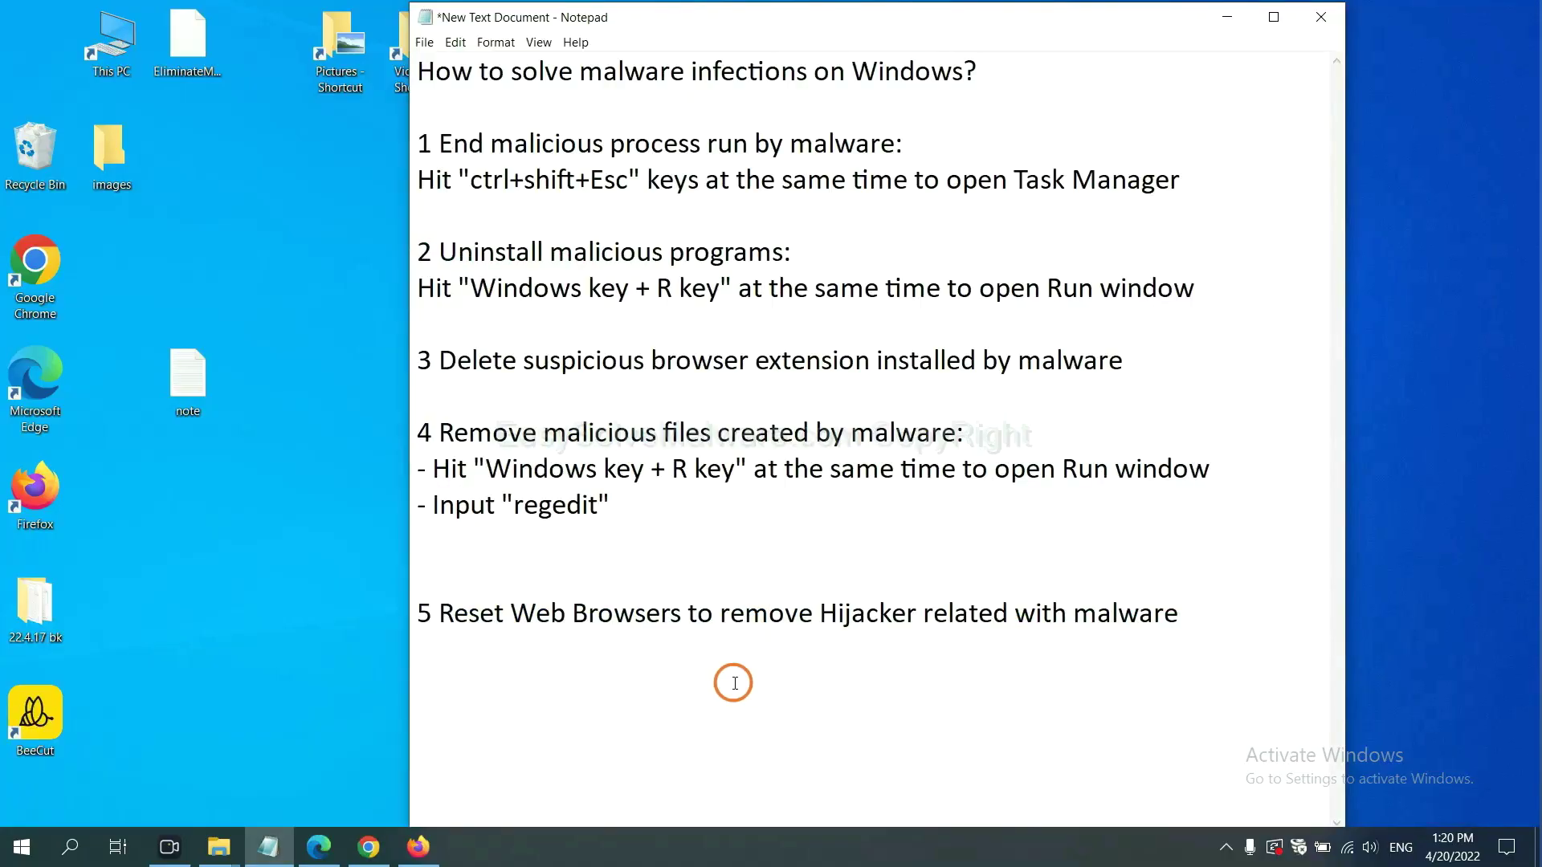
# Step: In Chrome Settings, search 'reset' and choose Restore settings to their original defaults
pyautogui.click(369, 846)
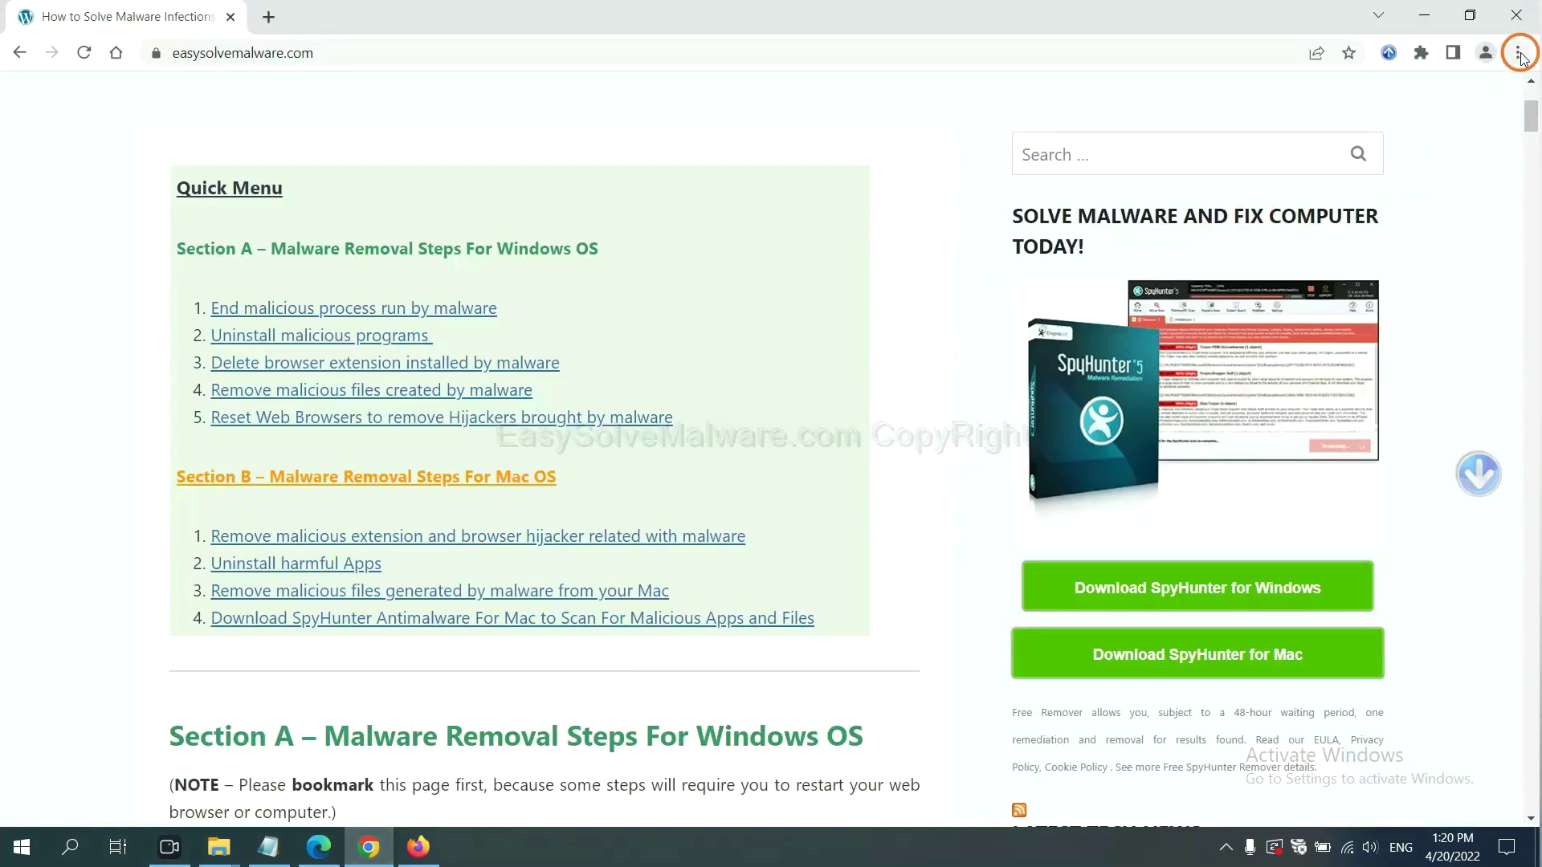
pyautogui.click(1517, 54)
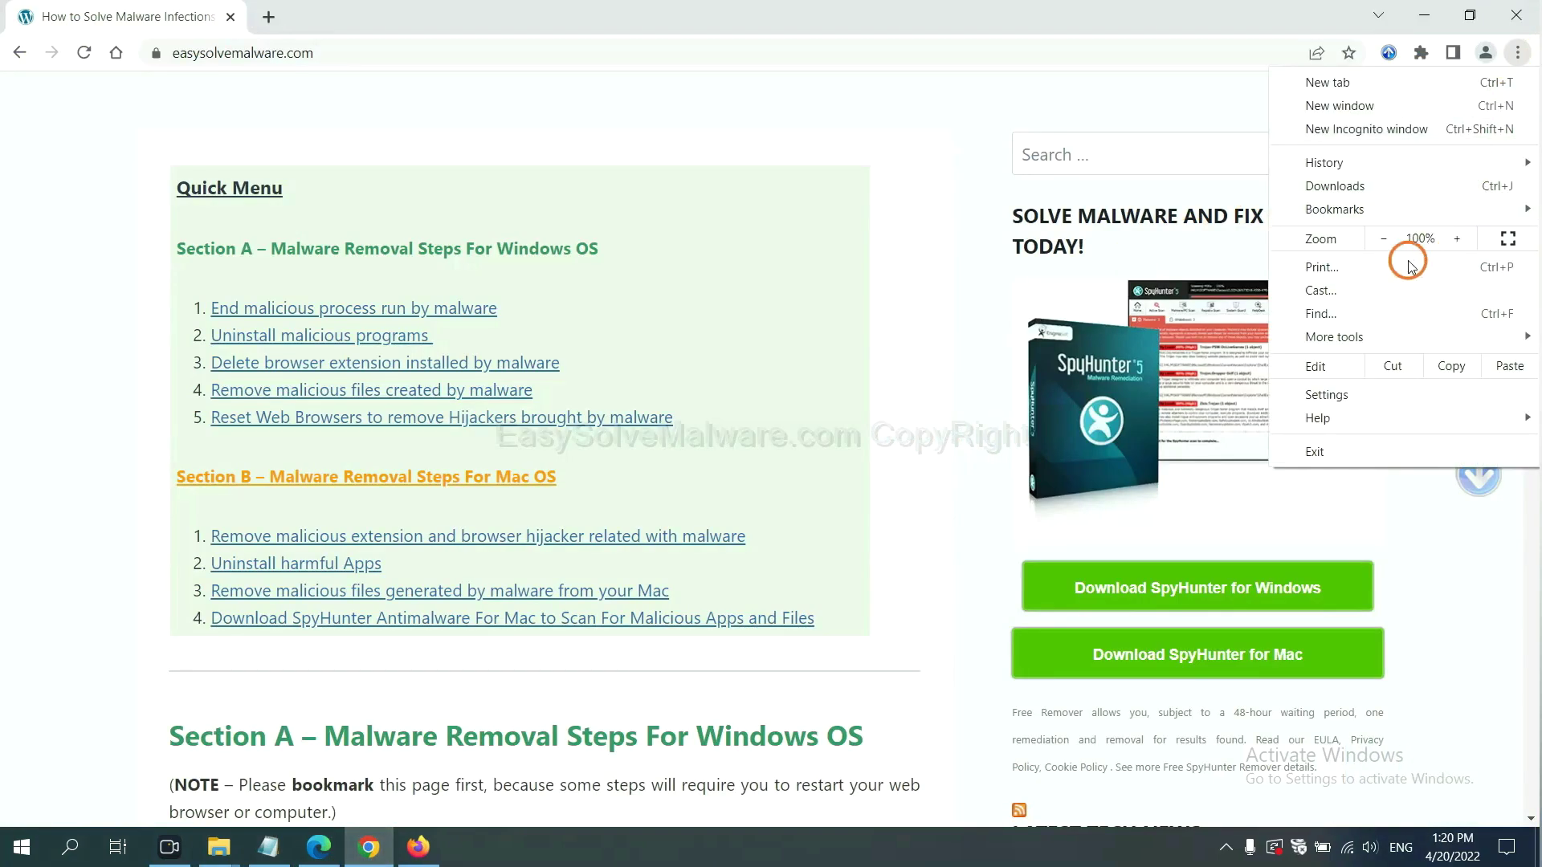
pyautogui.click(1345, 394)
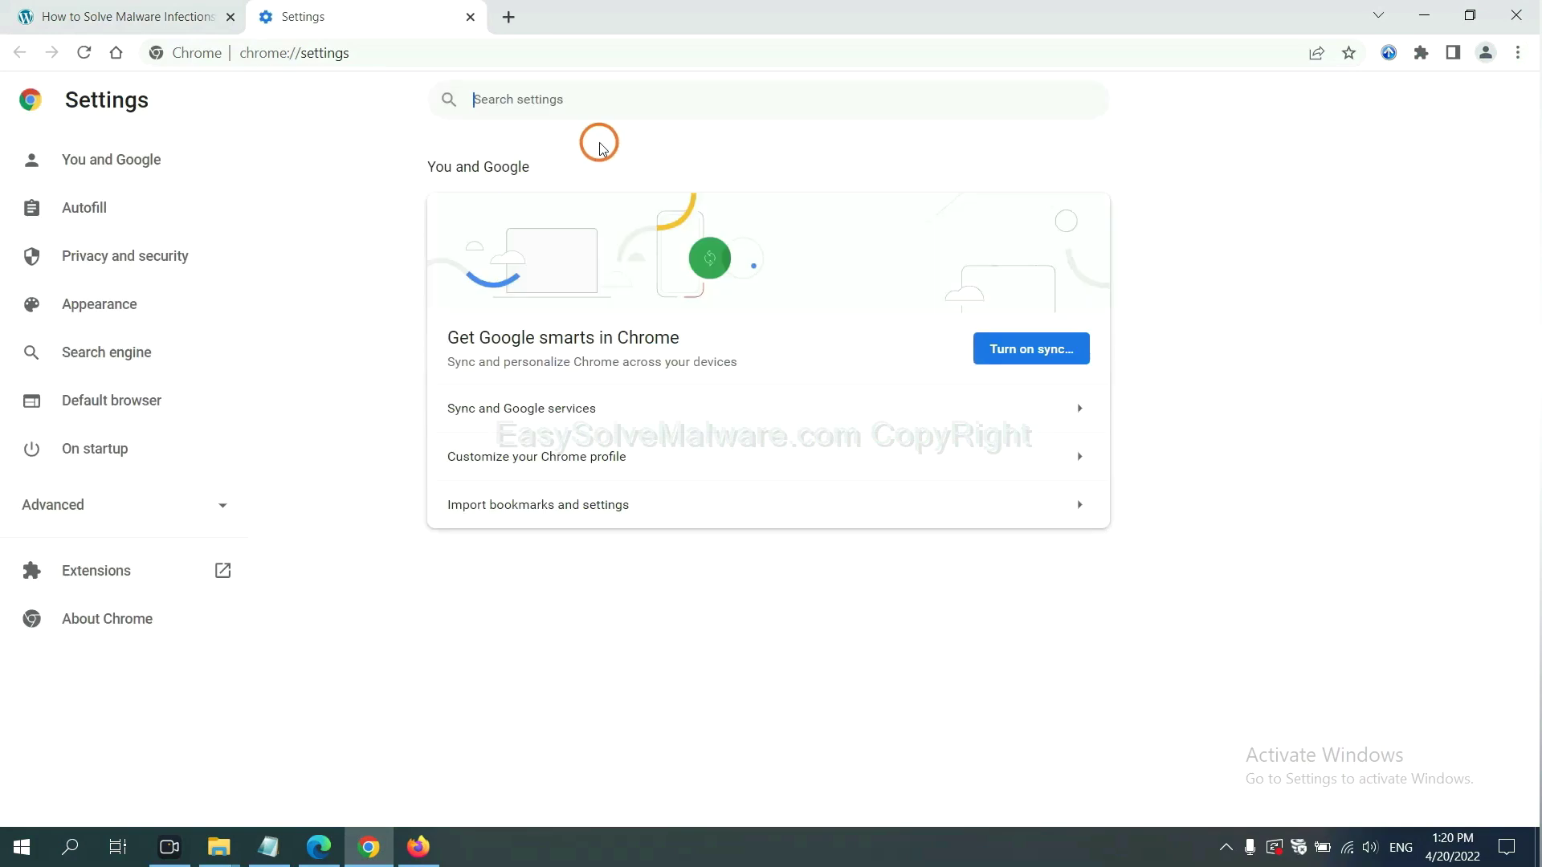
pyautogui.write('reset')
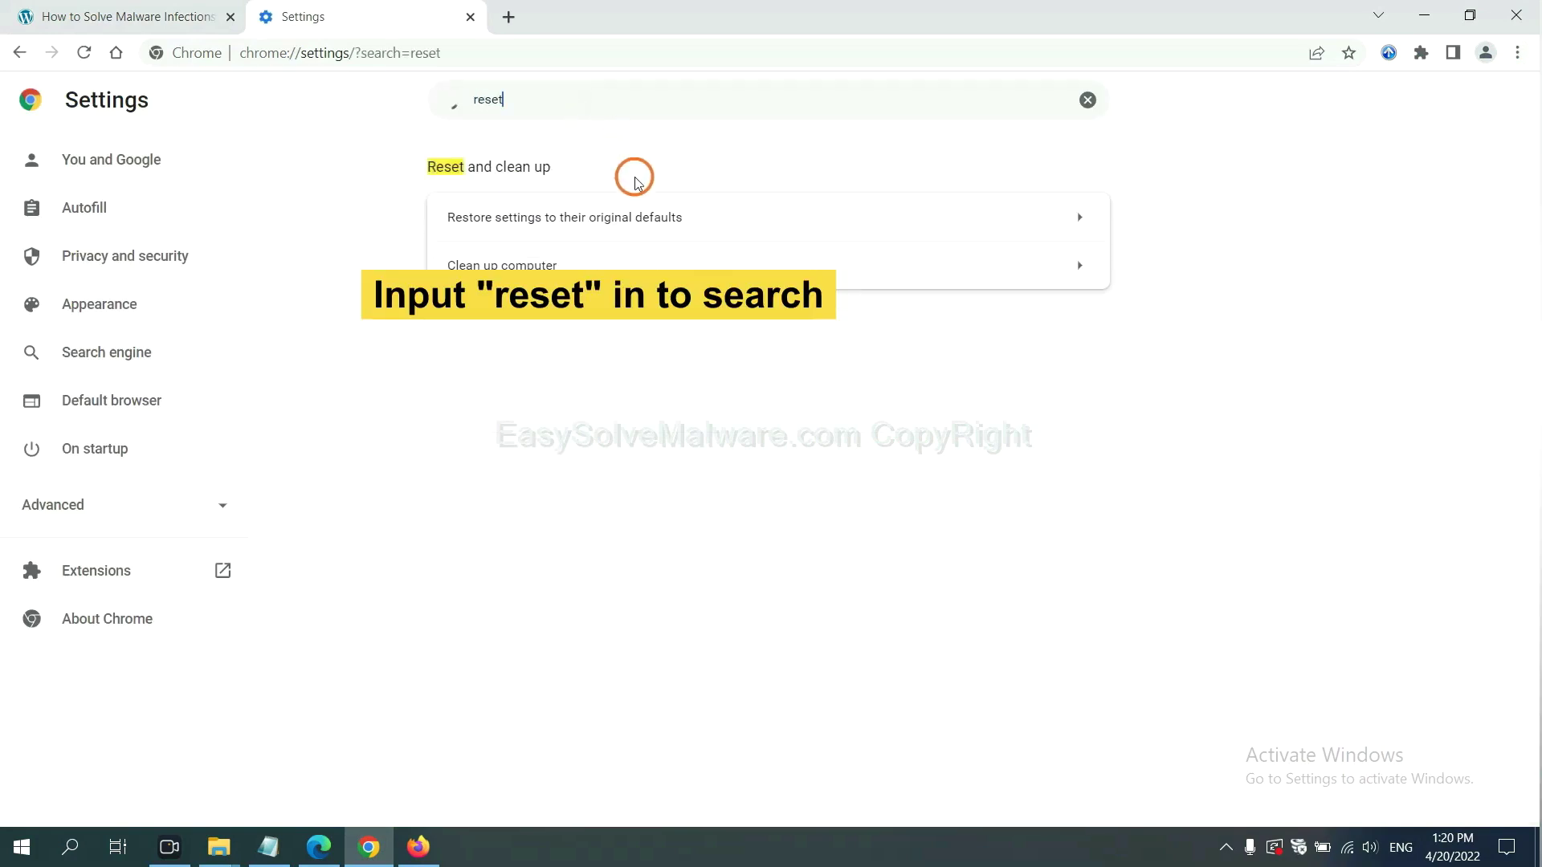
pyautogui.click(655, 218)
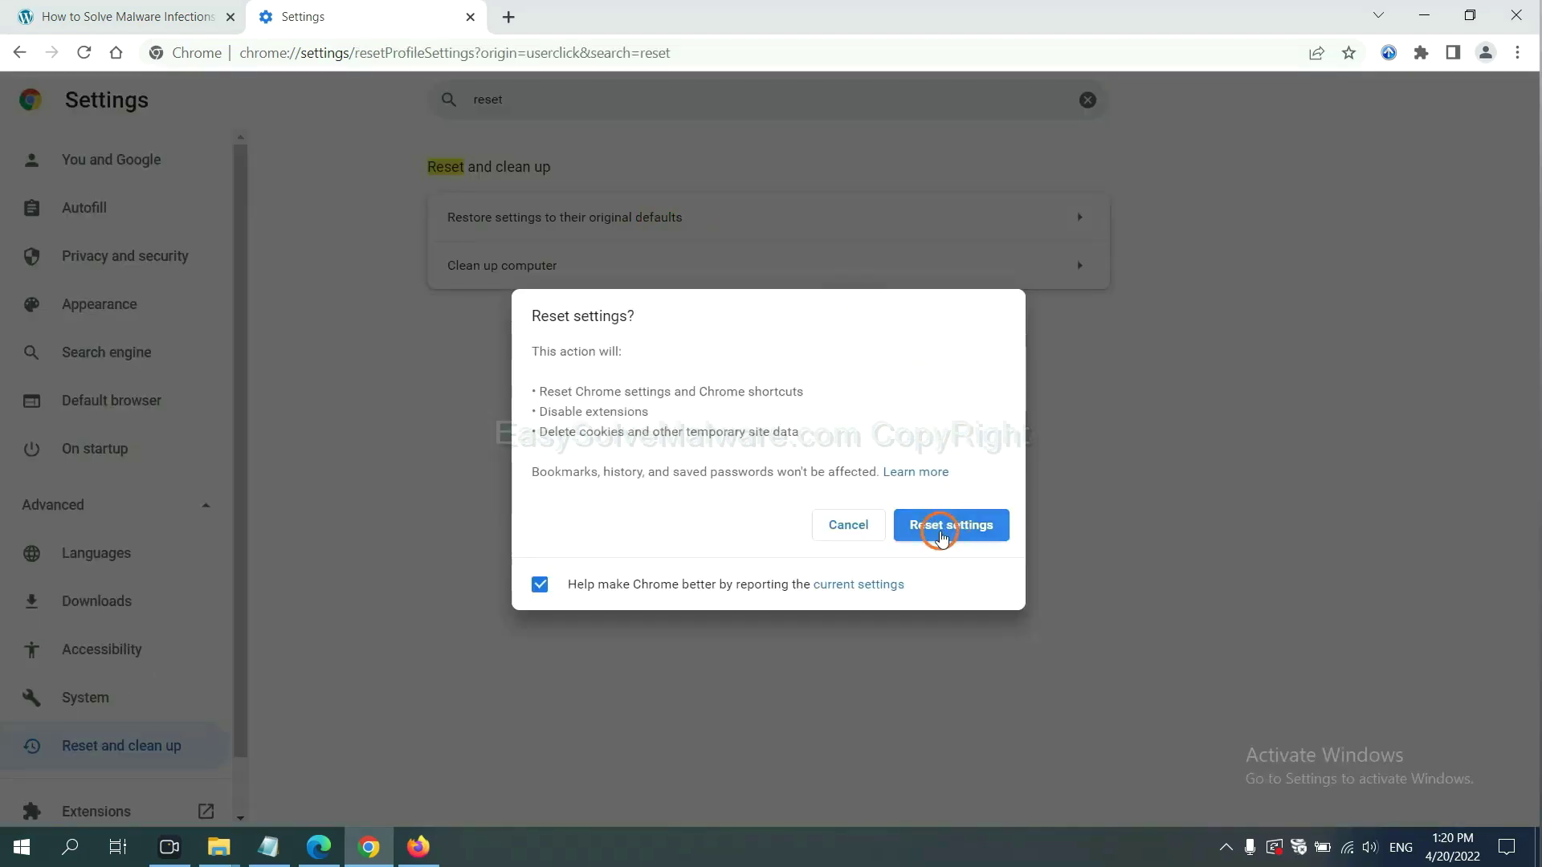
pyautogui.click(417, 846)
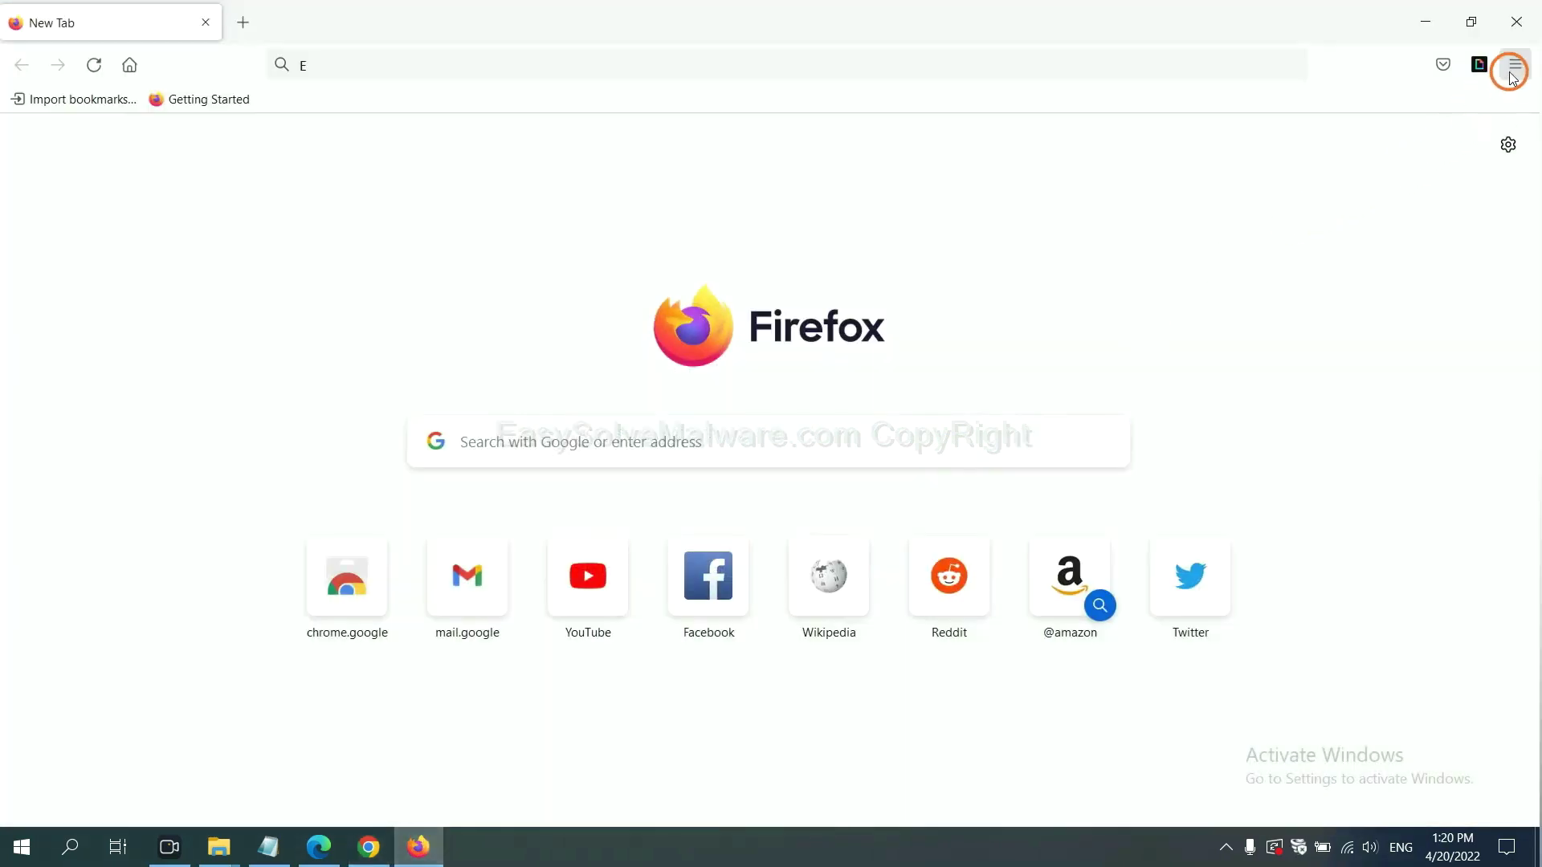
# Step: From Help > More troubleshooting information, refresh Firefox to defaults and confirm
pyautogui.click(1516, 68)
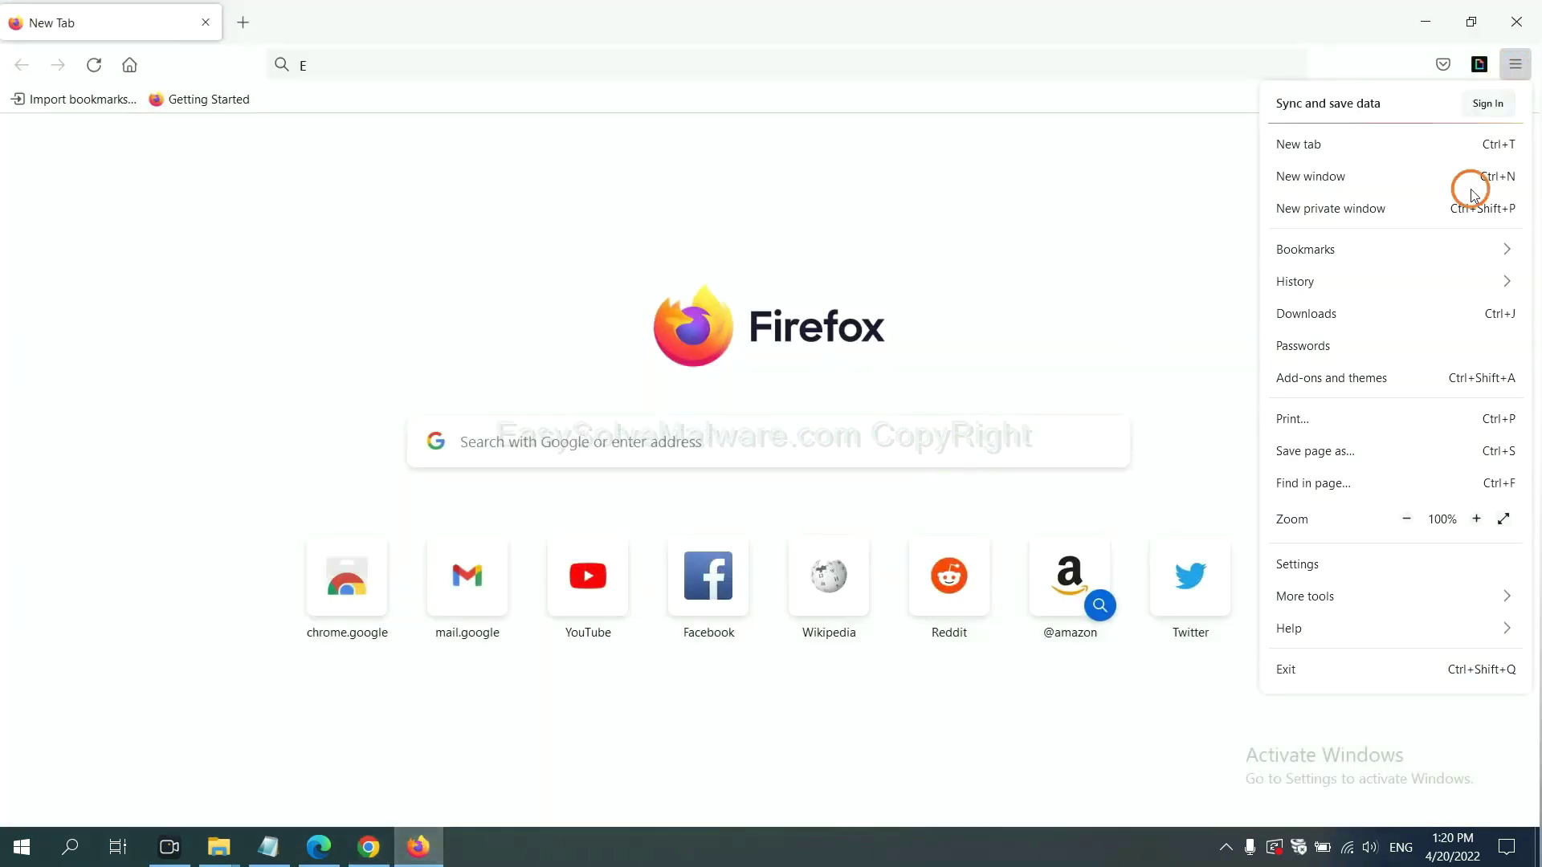
pyautogui.click(1321, 627)
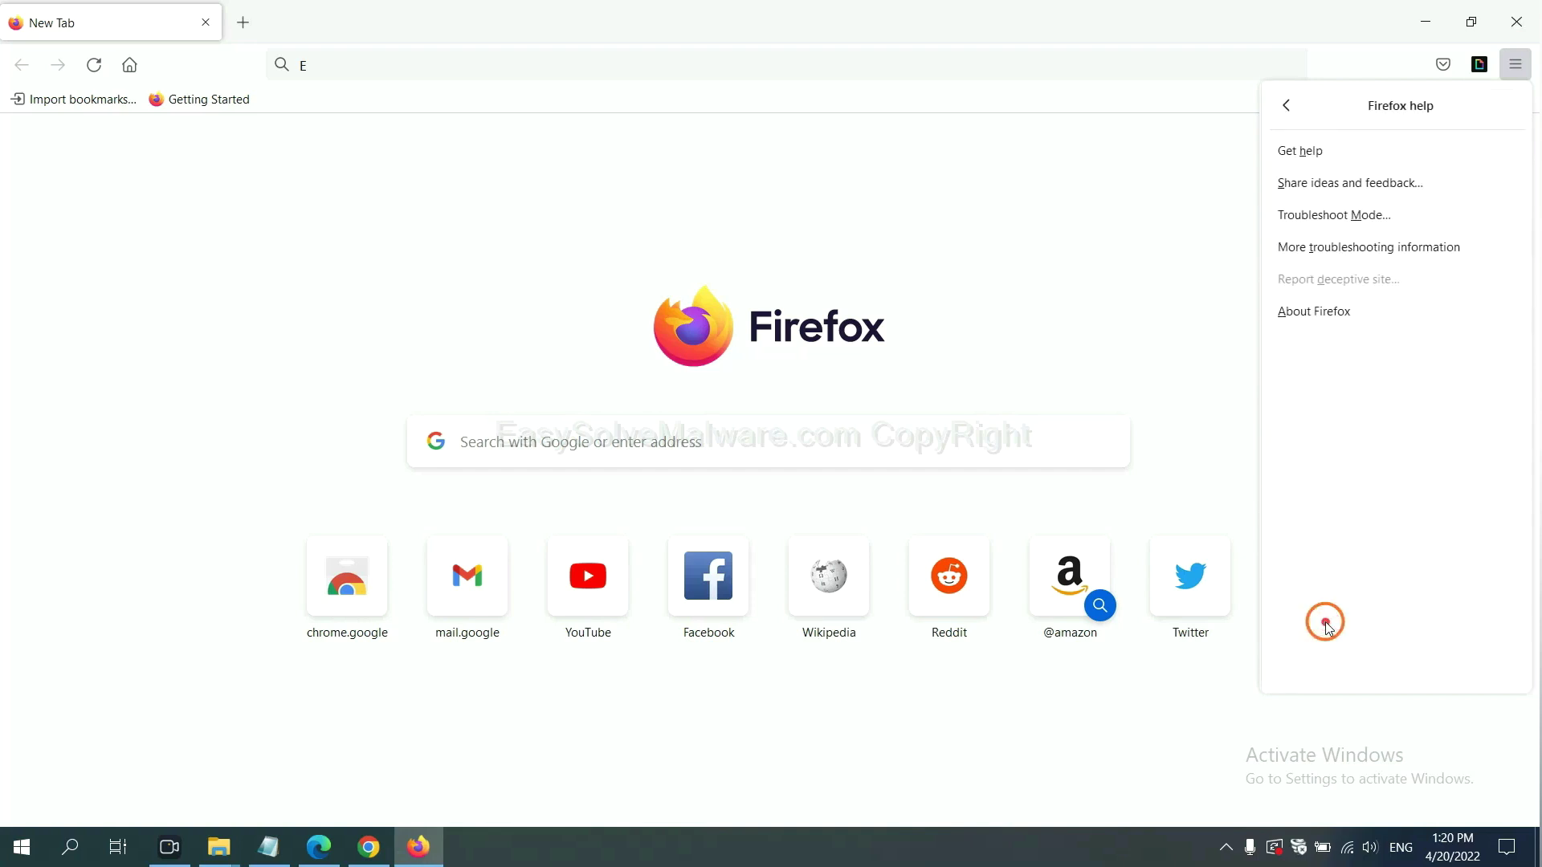
pyautogui.click(1352, 251)
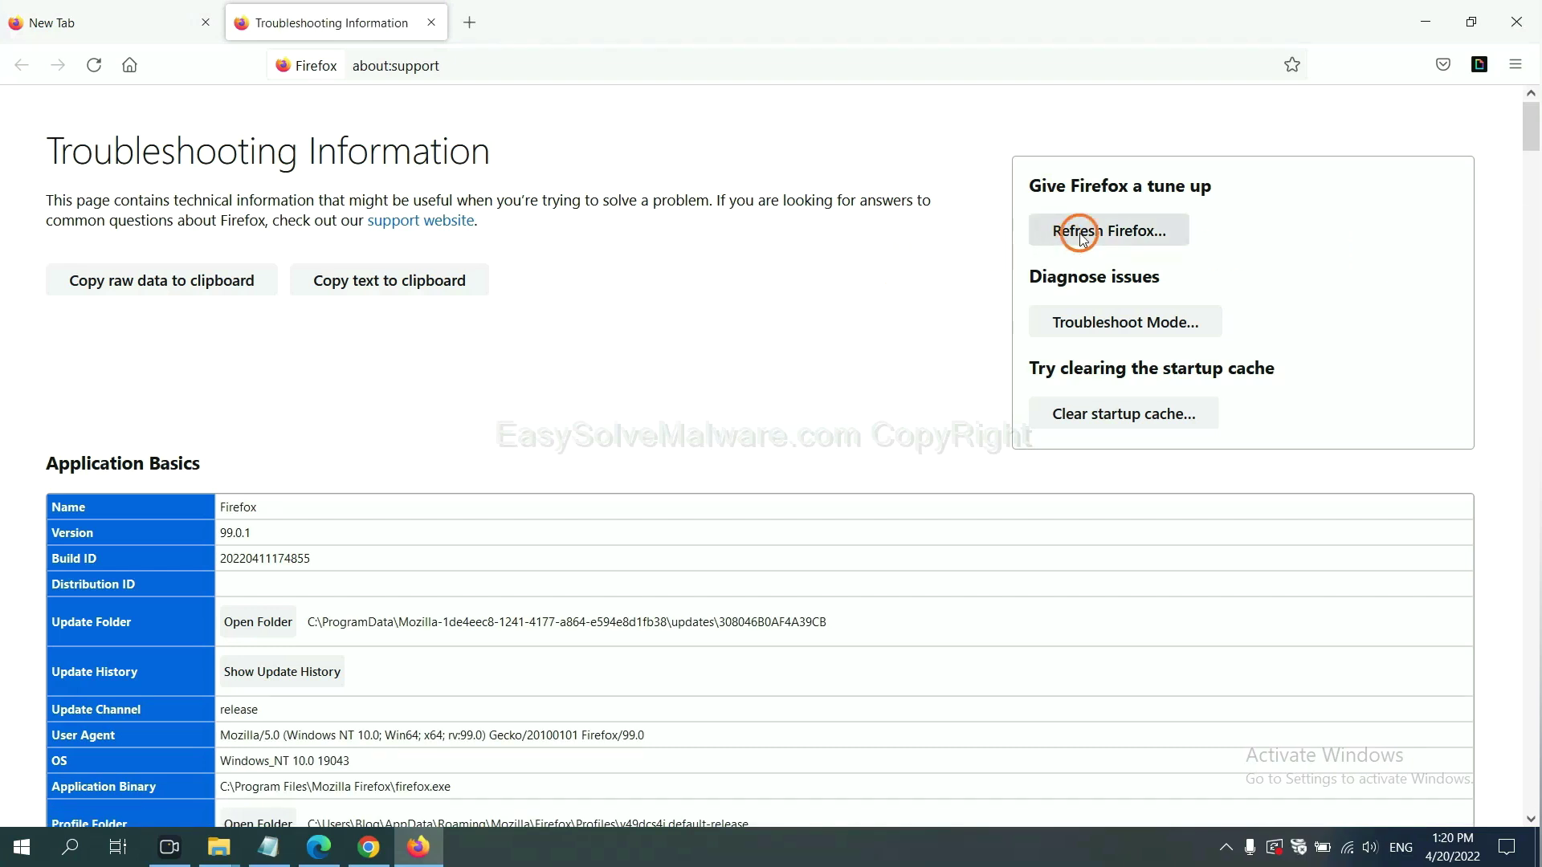
pyautogui.click(1080, 237)
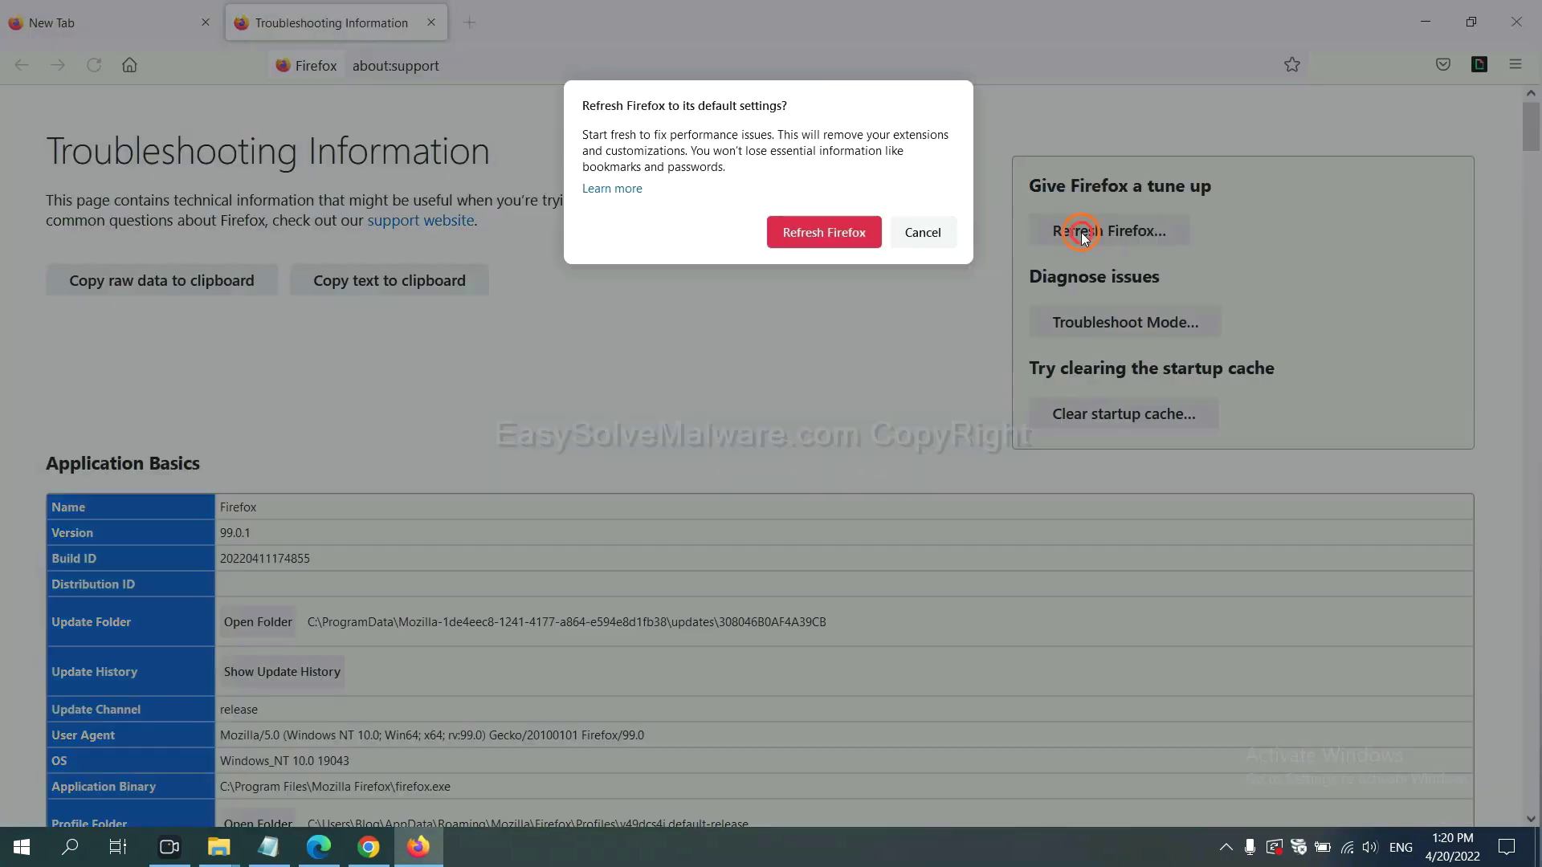
pyautogui.click(834, 242)
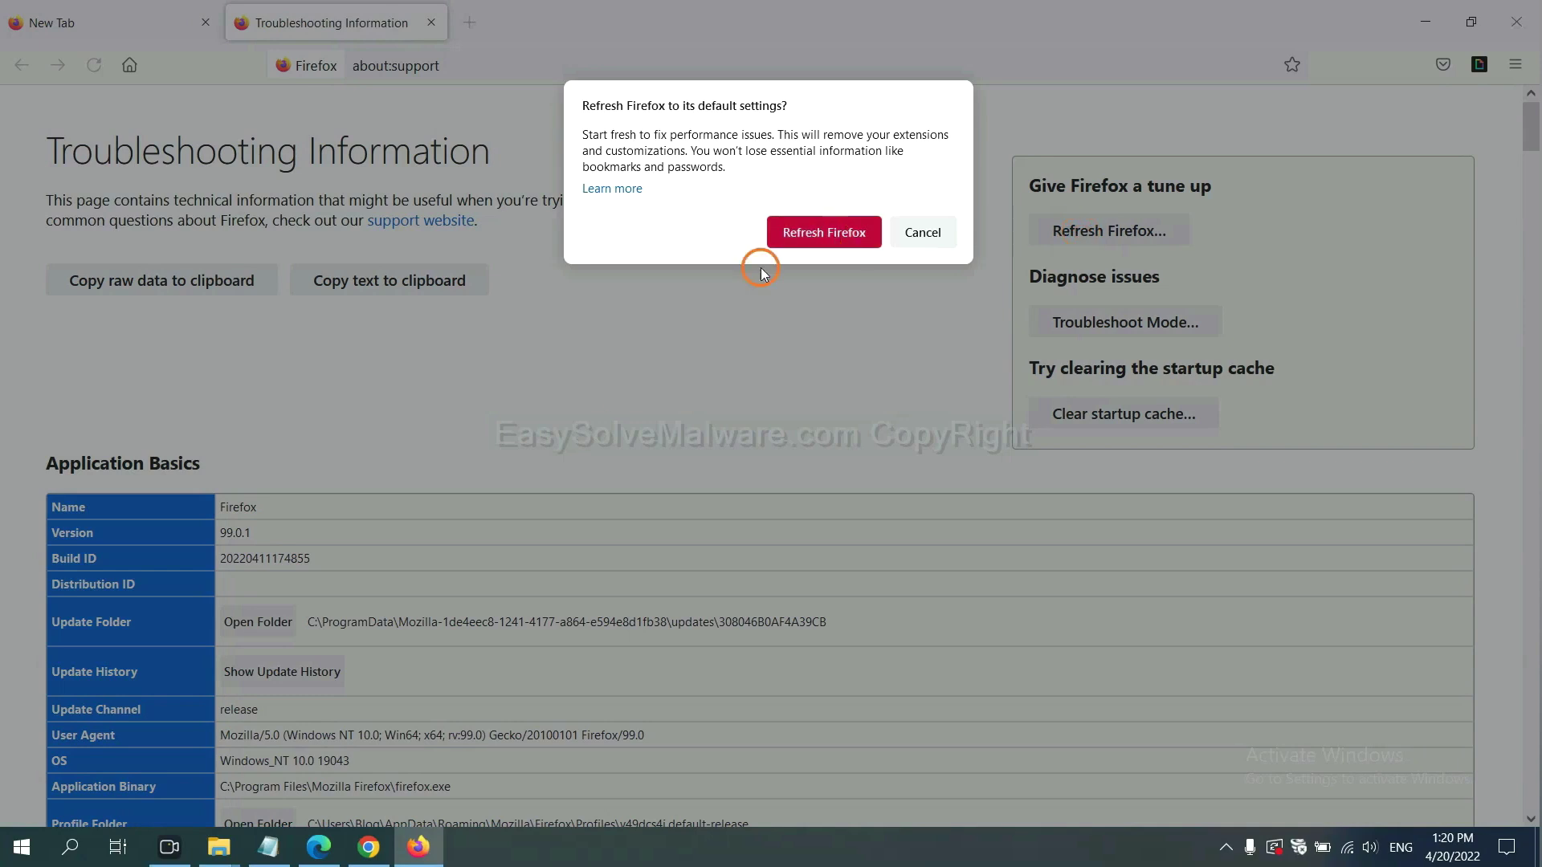
# Step: In Edge Settings, search 'reset' and choose Restore settings to their default values
pyautogui.click(319, 853)
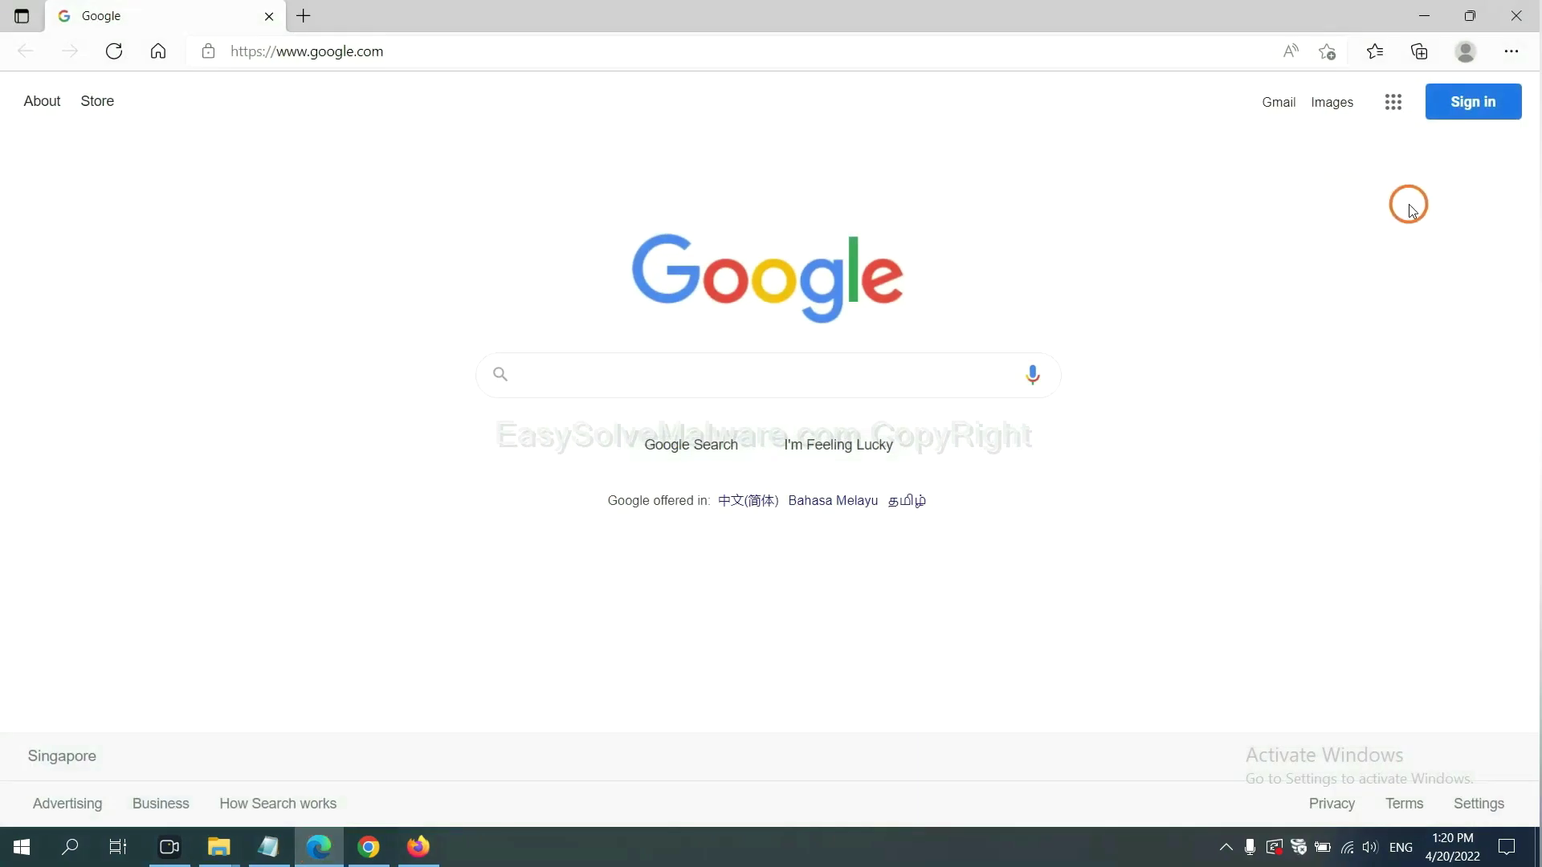
pyautogui.click(1511, 51)
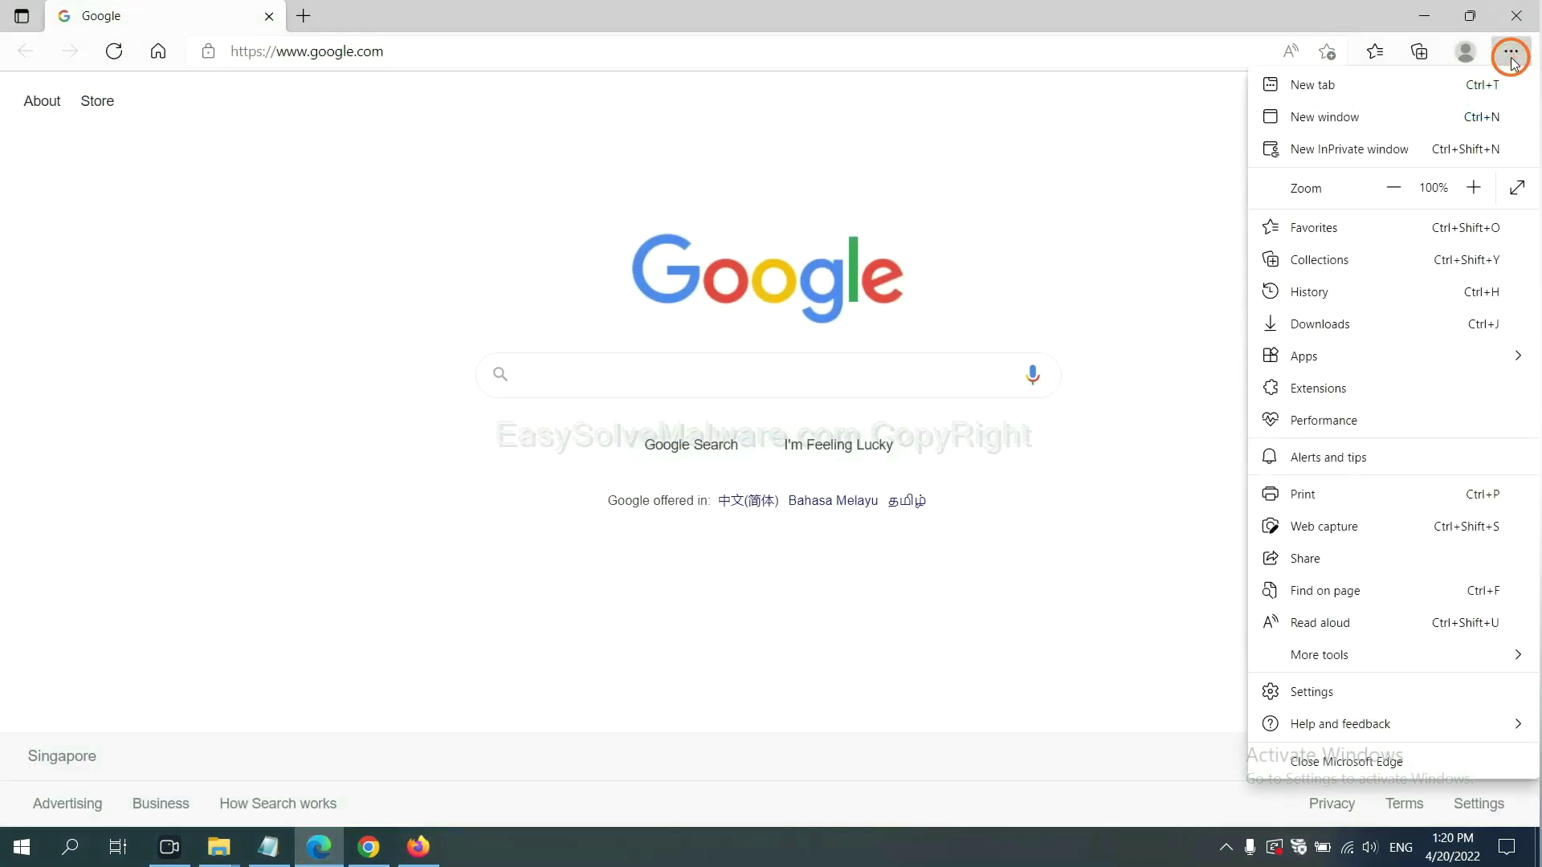
pyautogui.click(1329, 692)
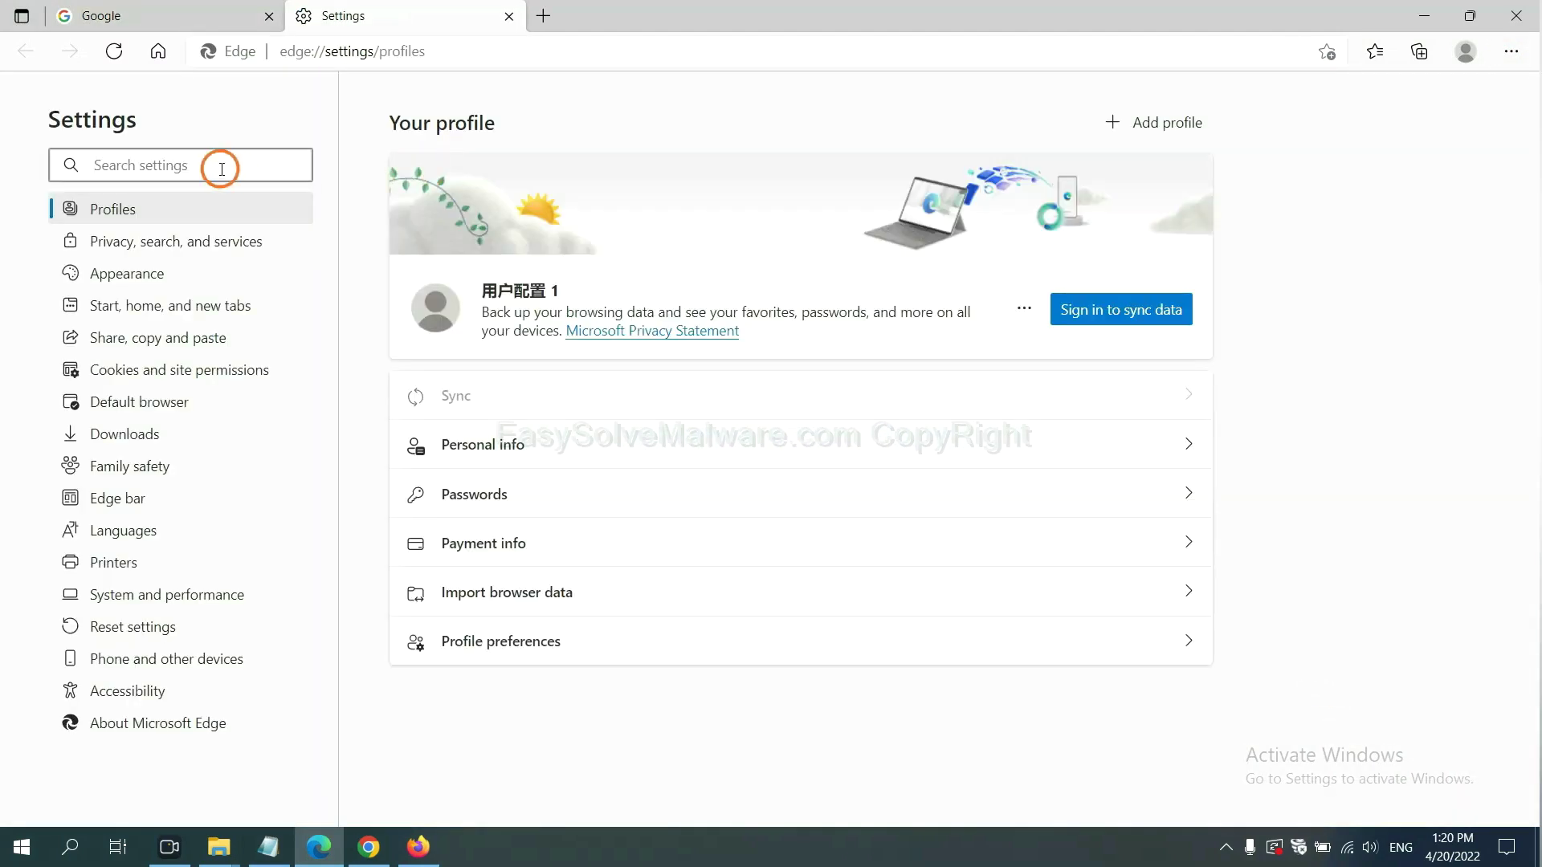
pyautogui.write('re')
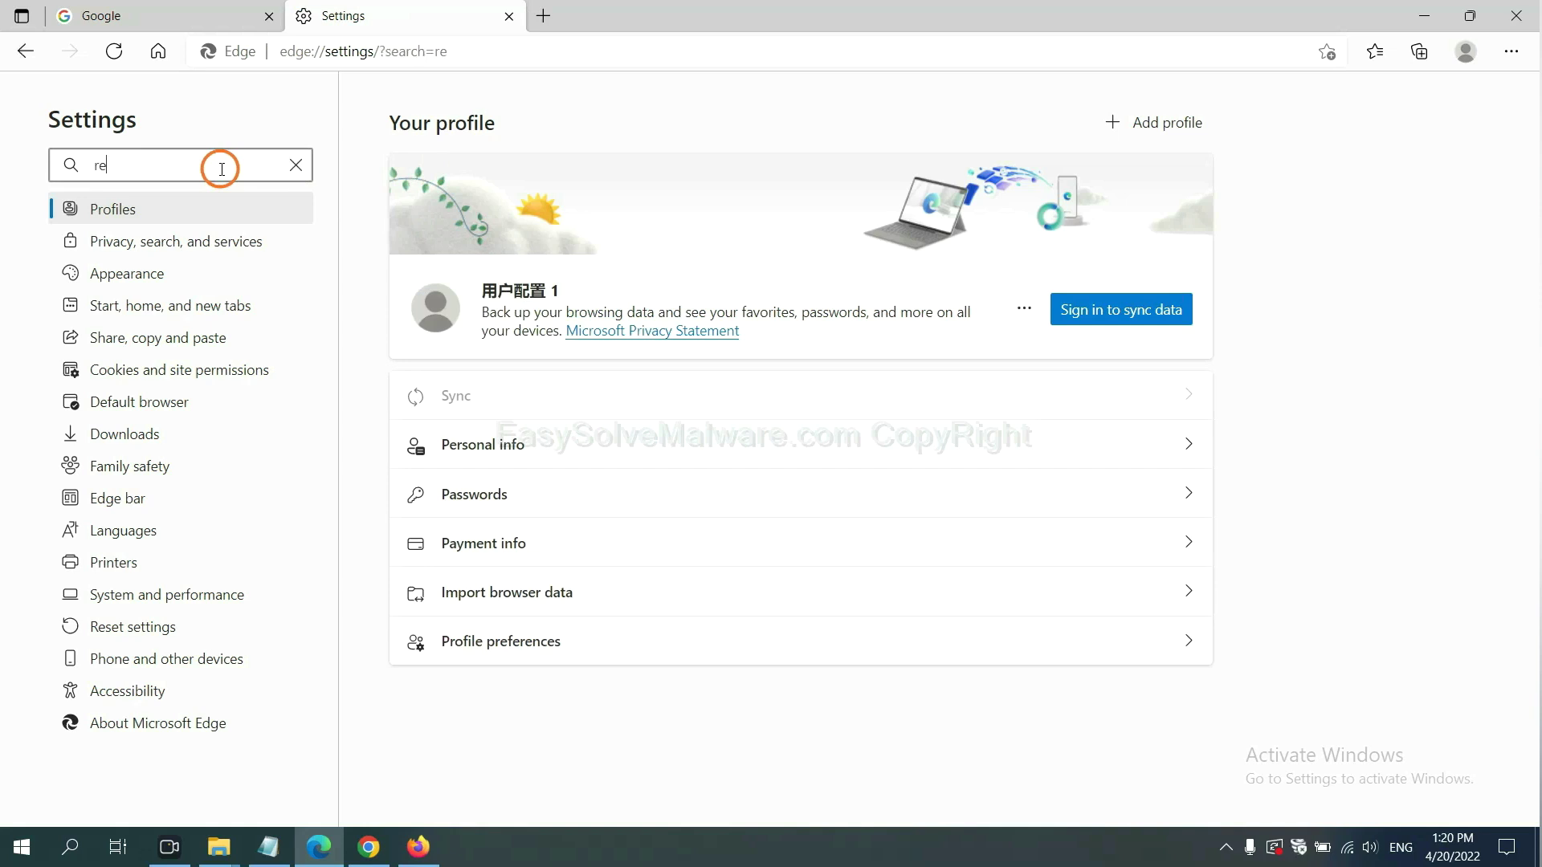
pyautogui.write('set')
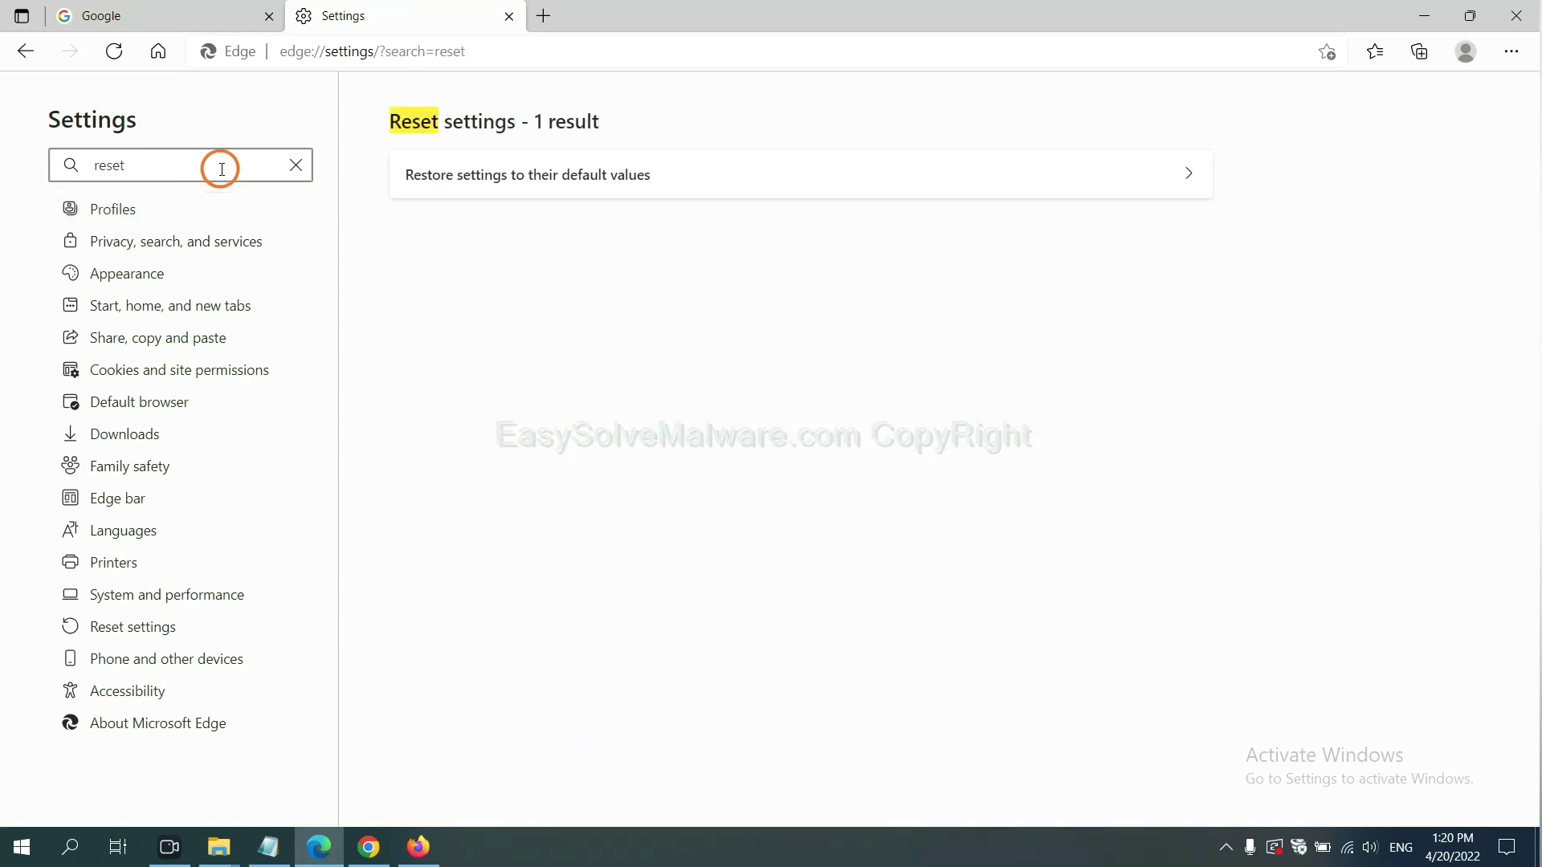
pyautogui.click(539, 173)
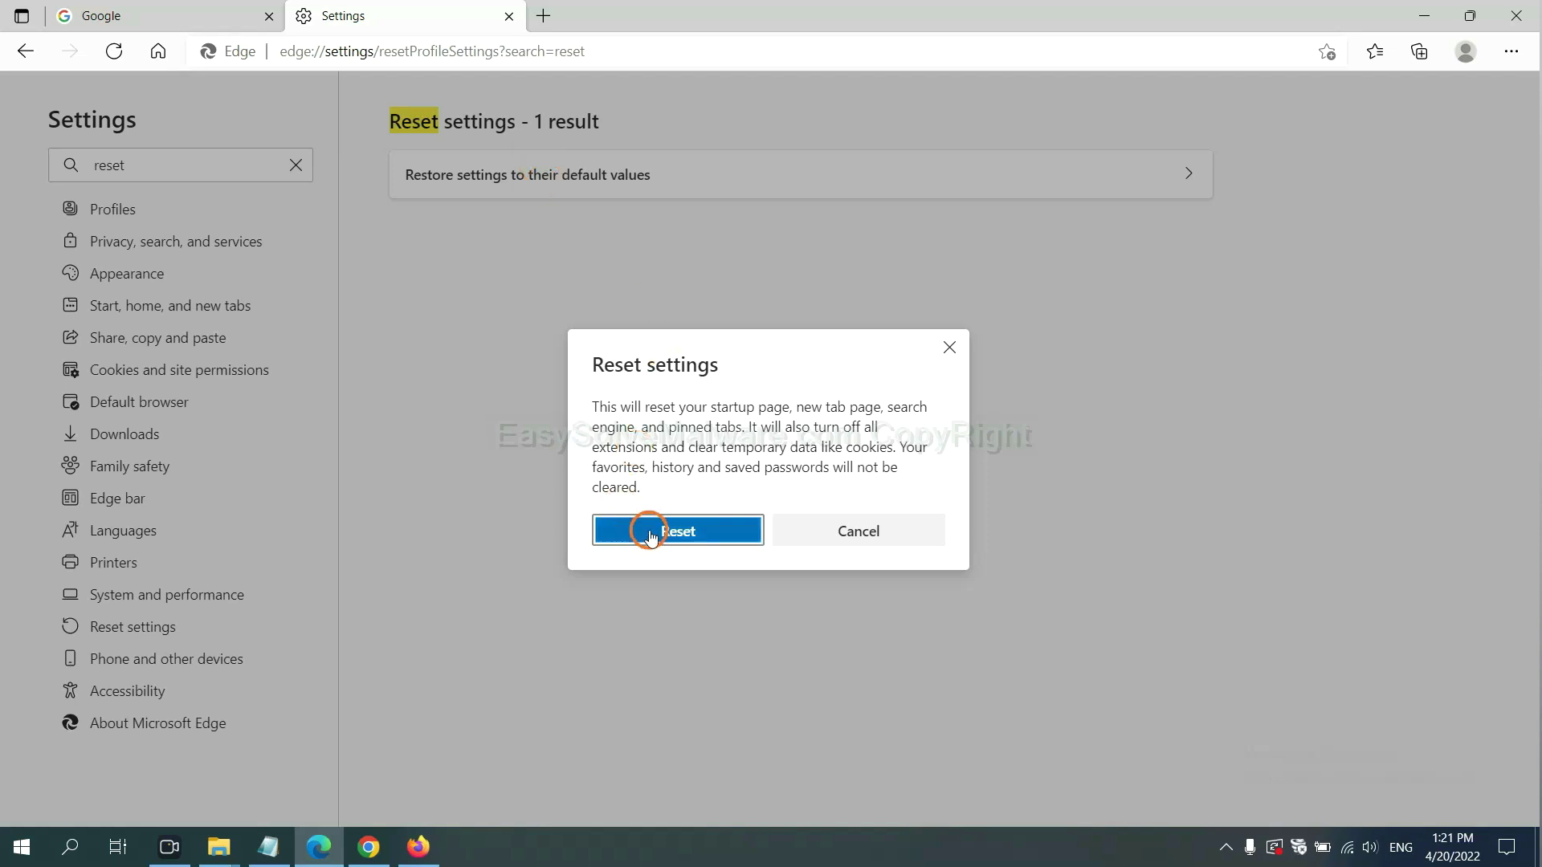